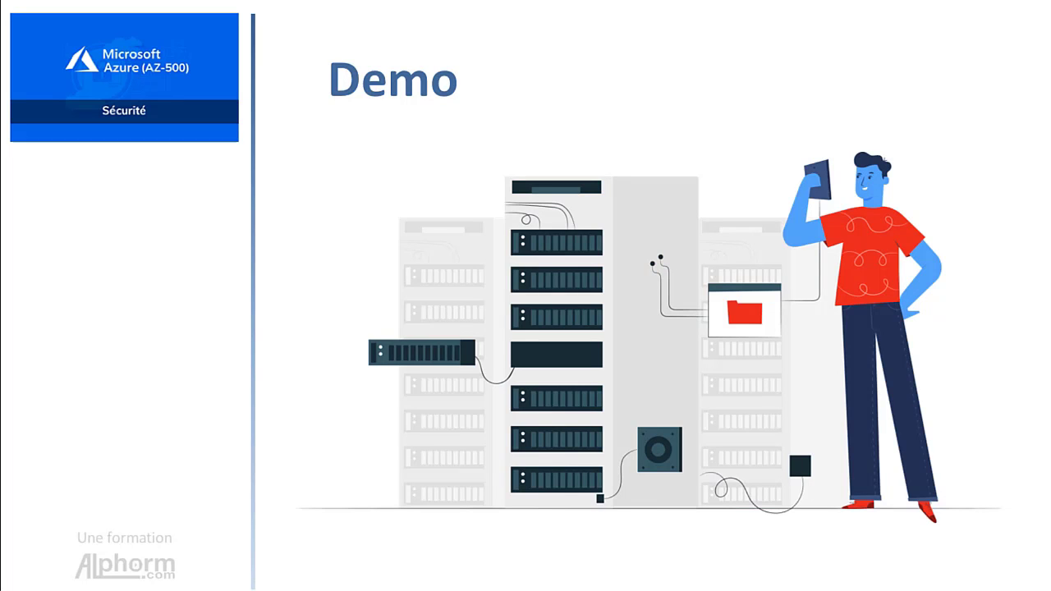
# Switch to the Azure portal in the browser, search for "pim" and open Azure AD Privileged Identity Management.
pyautogui.press('super+Tab')
pyautogui.press('super+Tab')
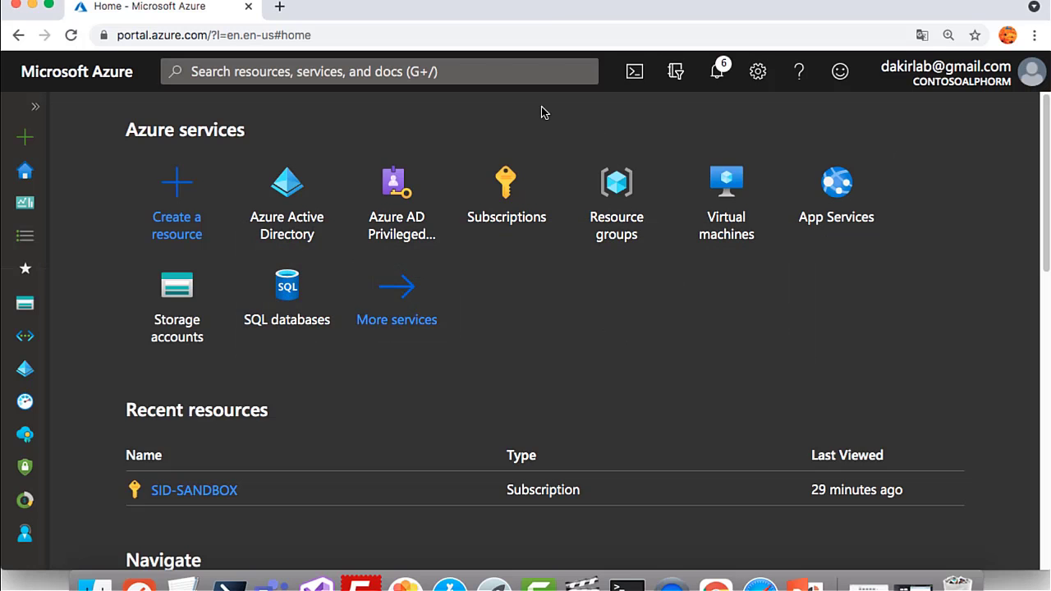
pyautogui.click(506, 75)
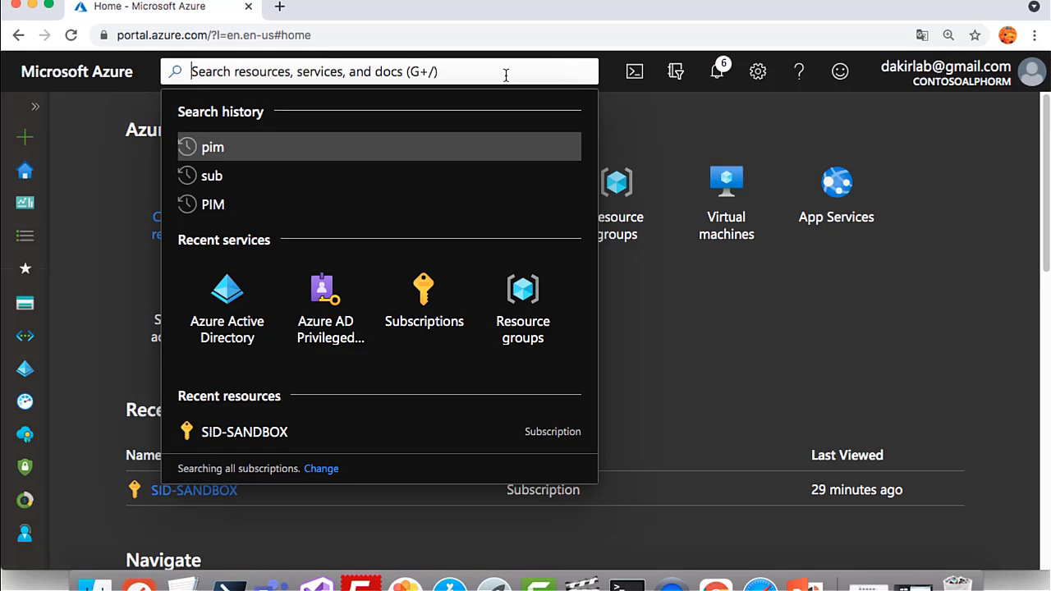
pyautogui.write('pim')
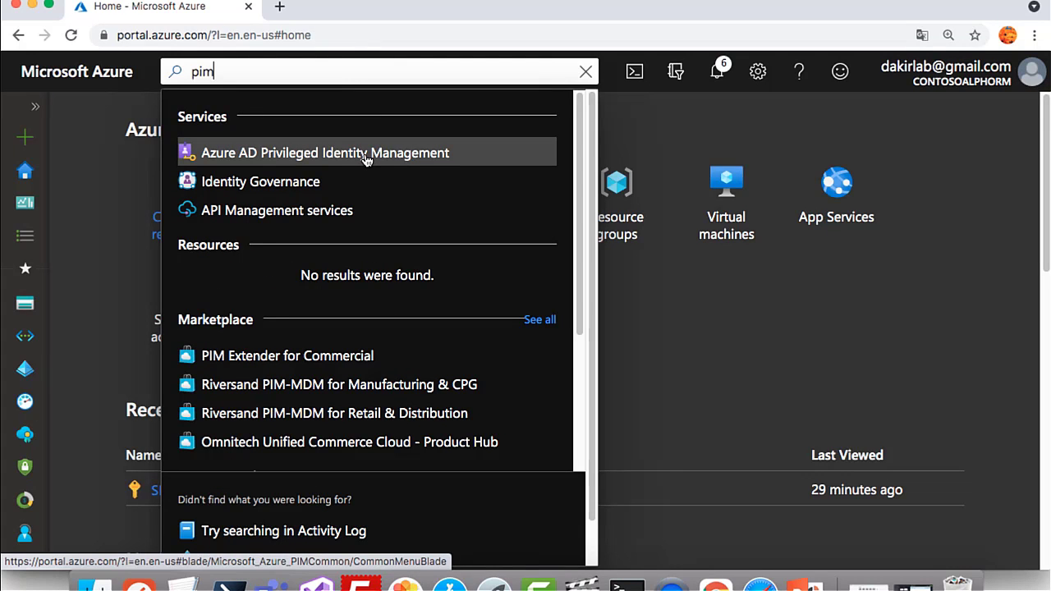
pyautogui.click(366, 159)
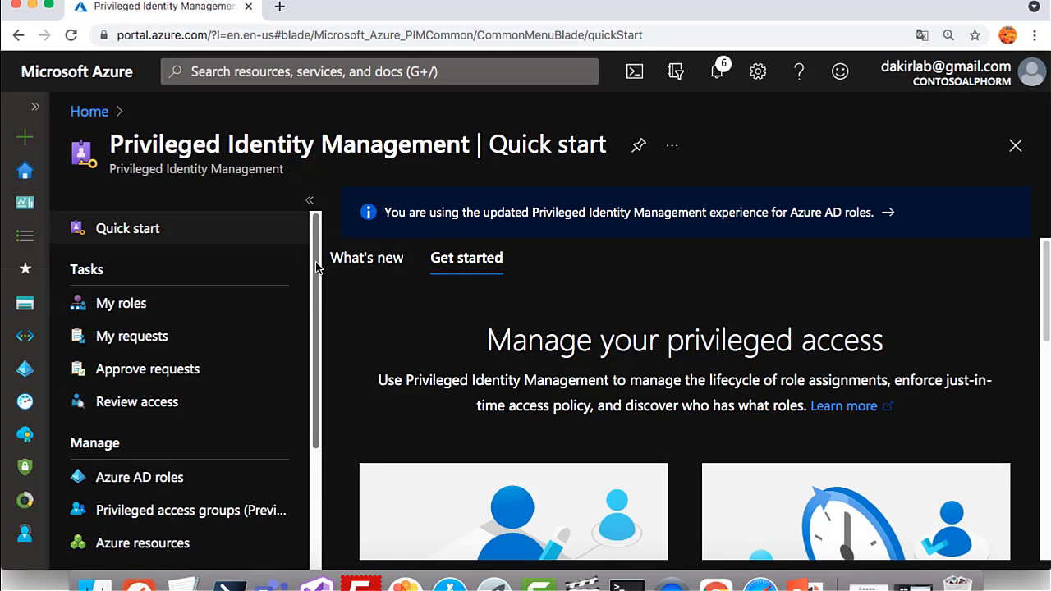
# Open the Azure AD roles management for the contosoalphorm directory and show its role list with the side menu collapsed.
pyautogui.moveTo(319, 281); pyautogui.dragTo(316, 362)
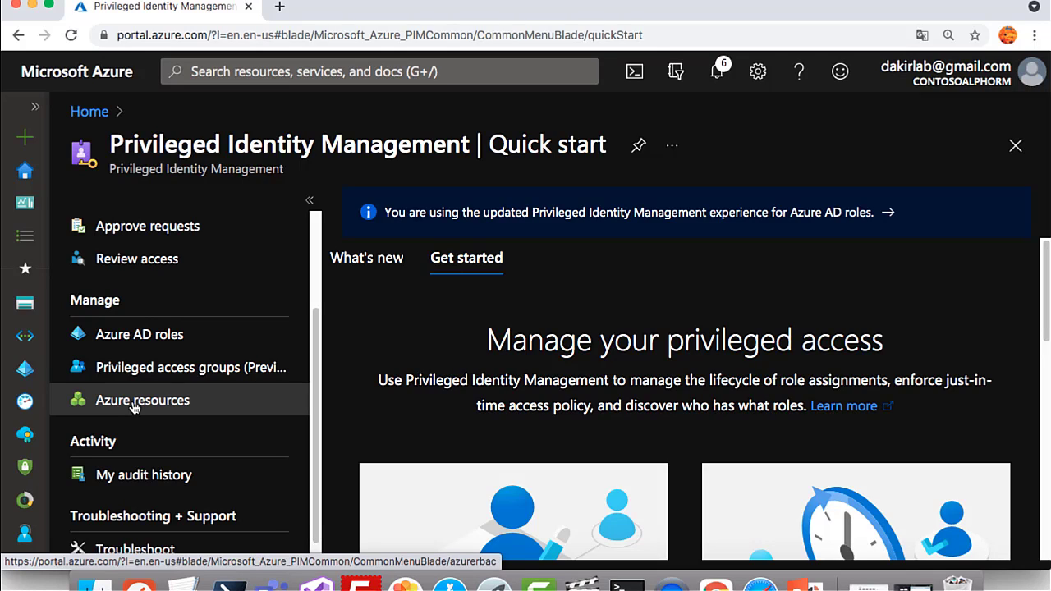
pyautogui.click(156, 338)
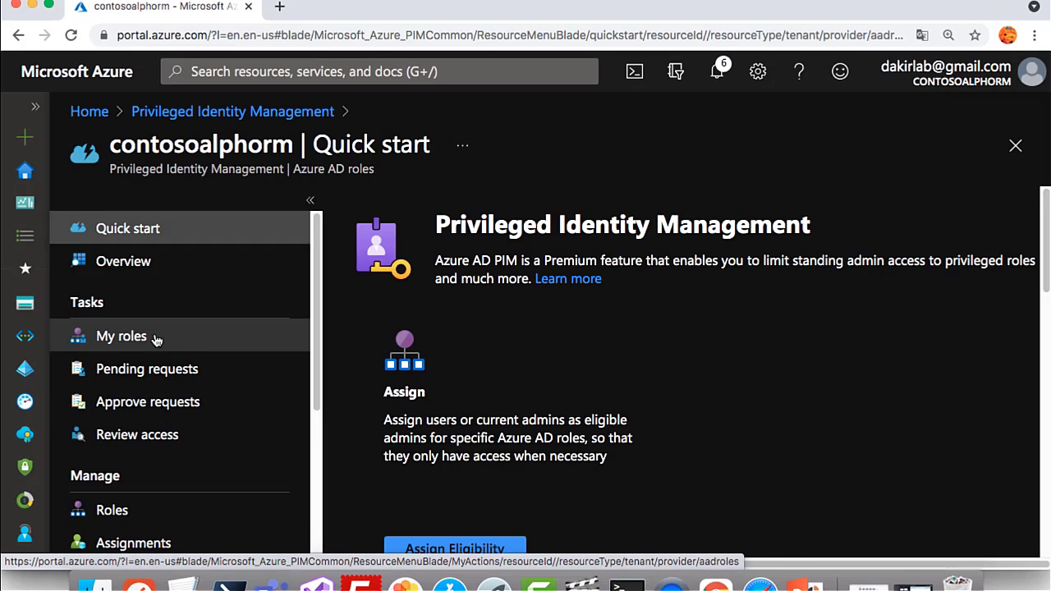
pyautogui.scroll(-5, 316, 270)
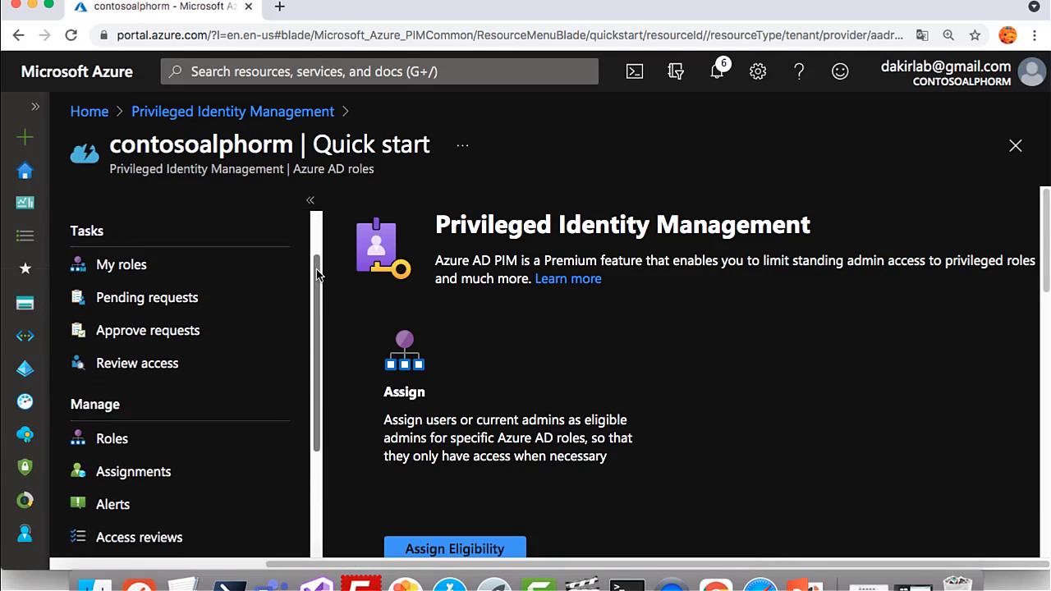
pyautogui.scroll(-2, 312, 343)
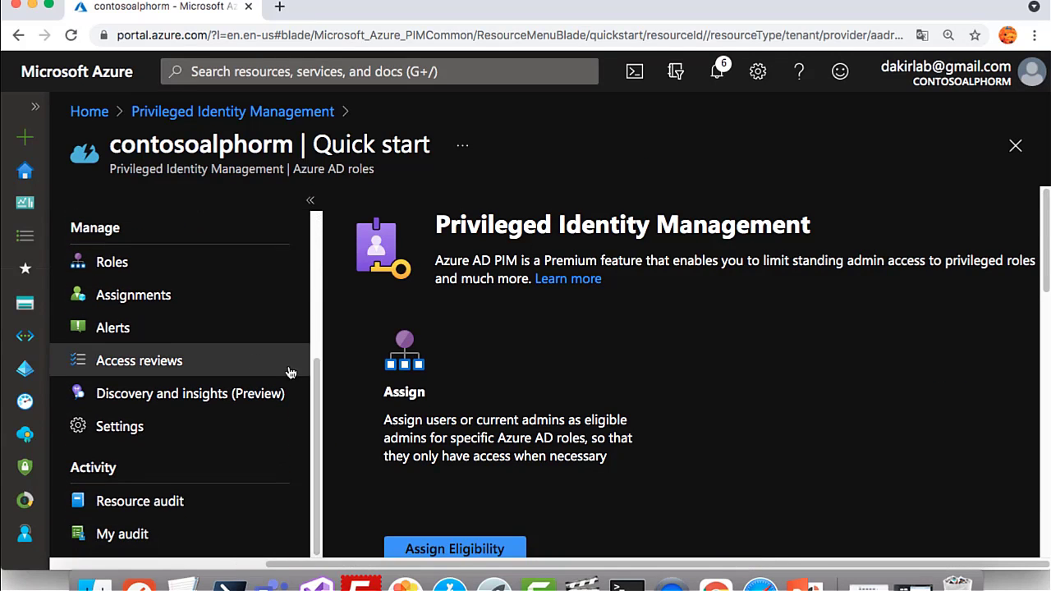
pyautogui.click(110, 263)
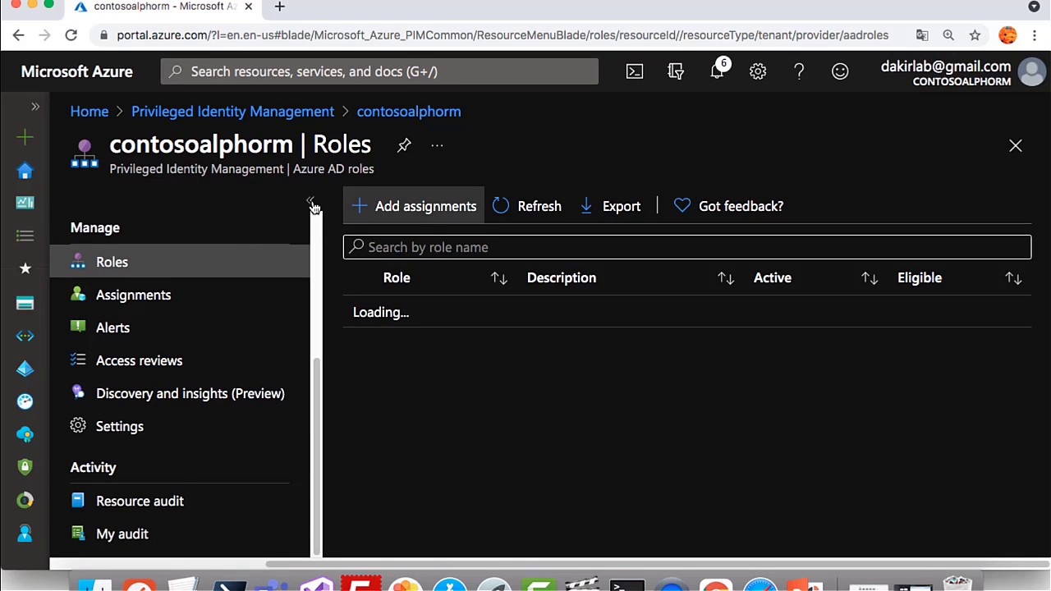
pyautogui.click(312, 204)
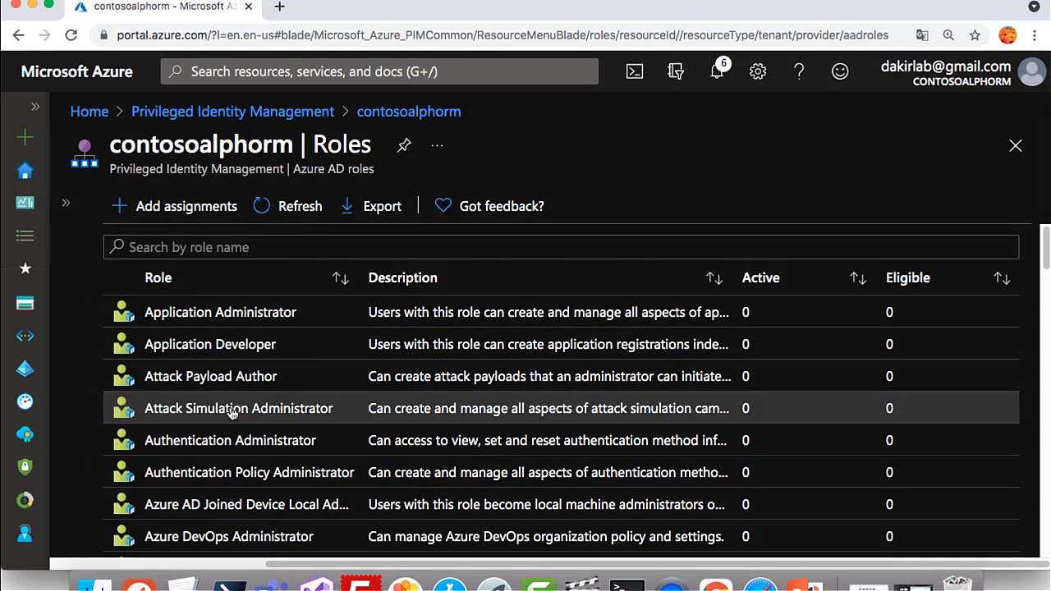
# Start a new role assignment and choose Security Administrator as the role by searching for "security".
pyautogui.click(179, 208)
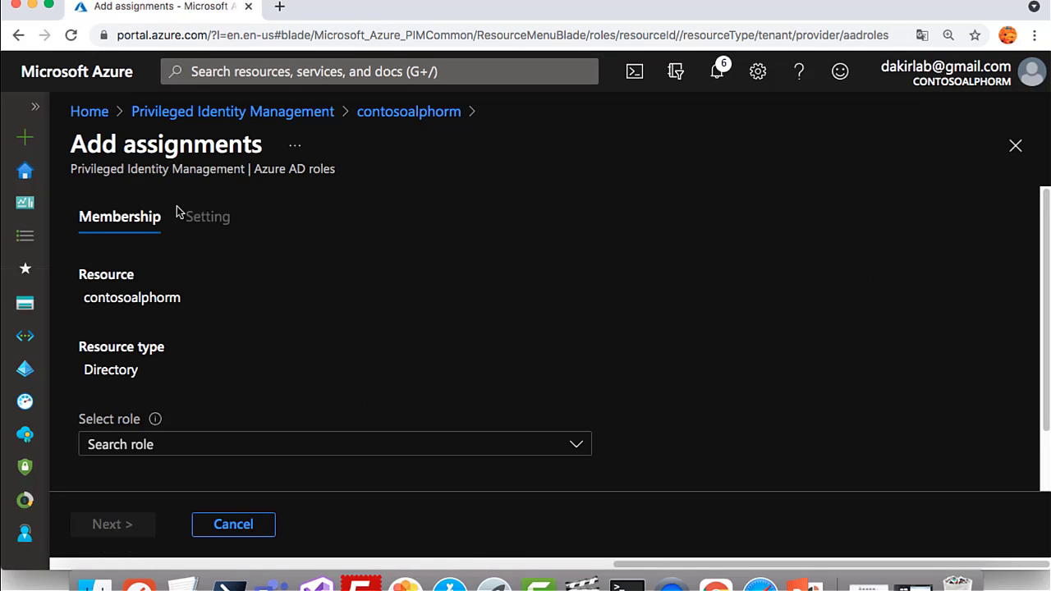
pyautogui.scroll(-2, 169, 386)
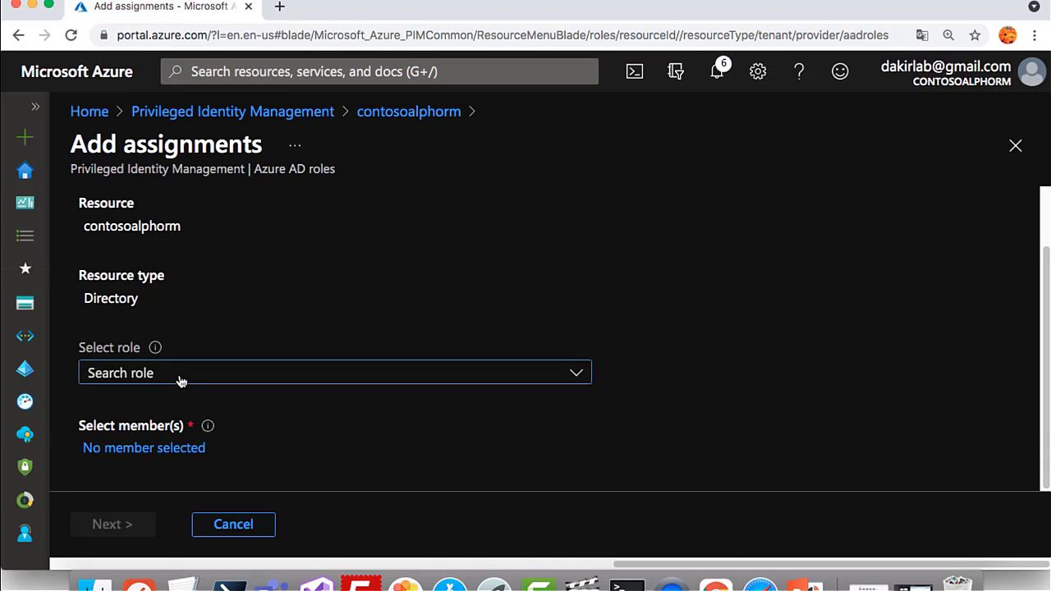
pyautogui.click(181, 376)
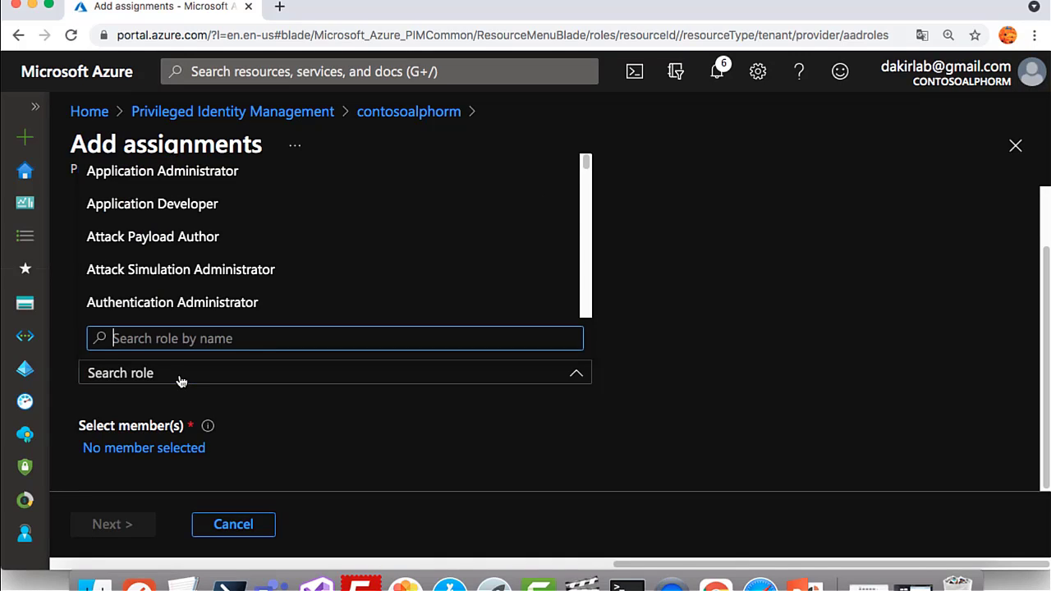
pyautogui.write('securit')
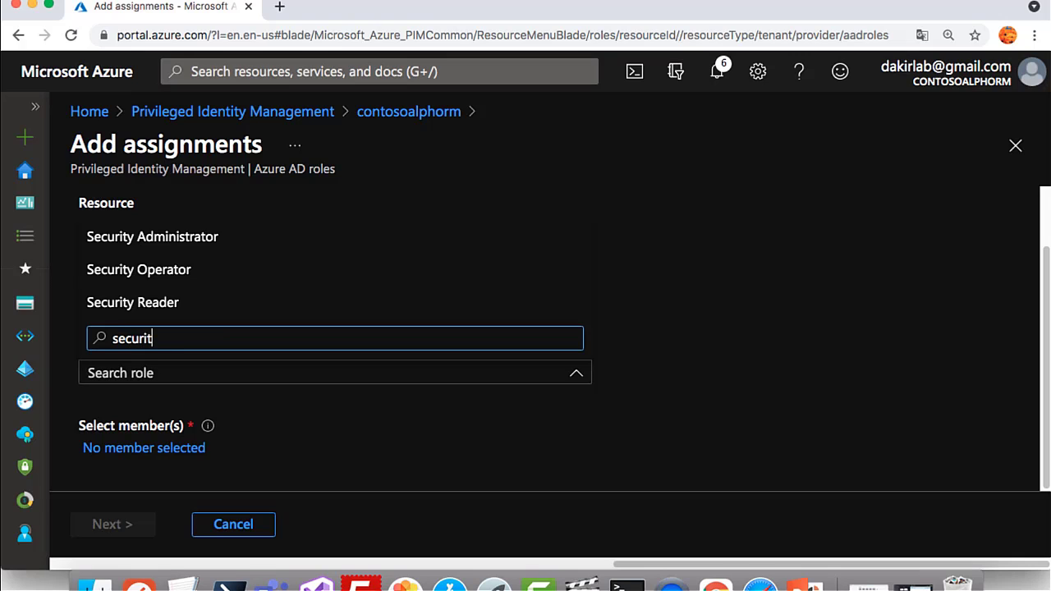
pyautogui.write('y')
pyautogui.click(159, 245)
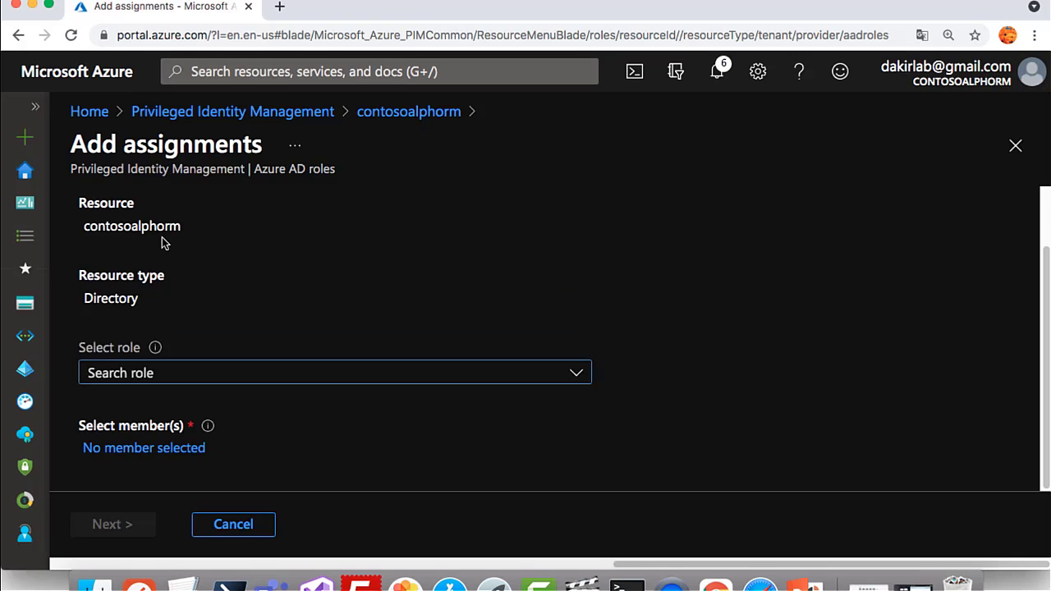
# Add user1 as the member of the Security Administrator assignment.
pyautogui.scroll(-4, 195, 401)
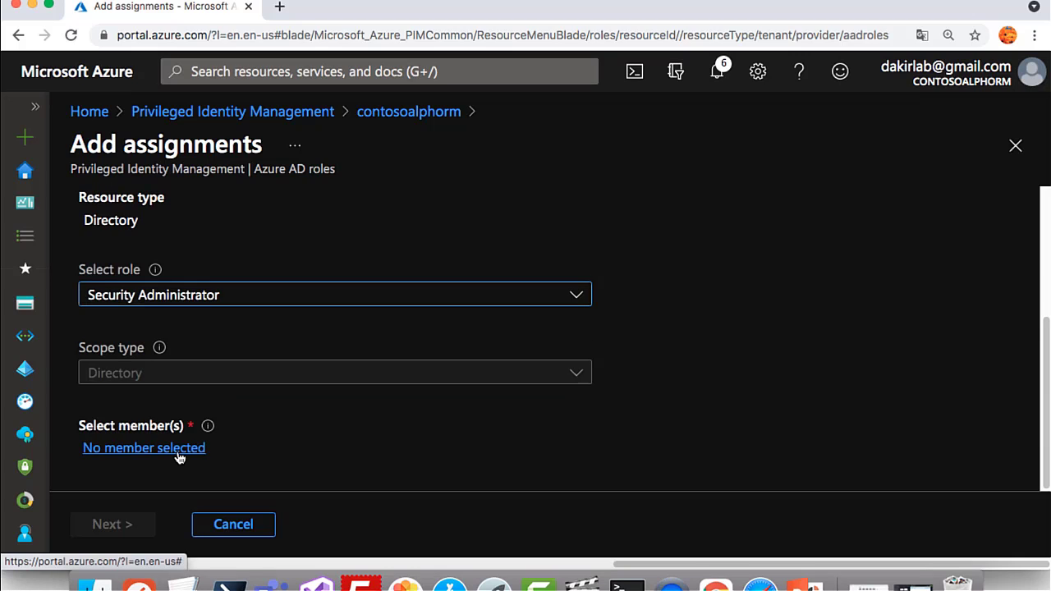
pyautogui.click(179, 456)
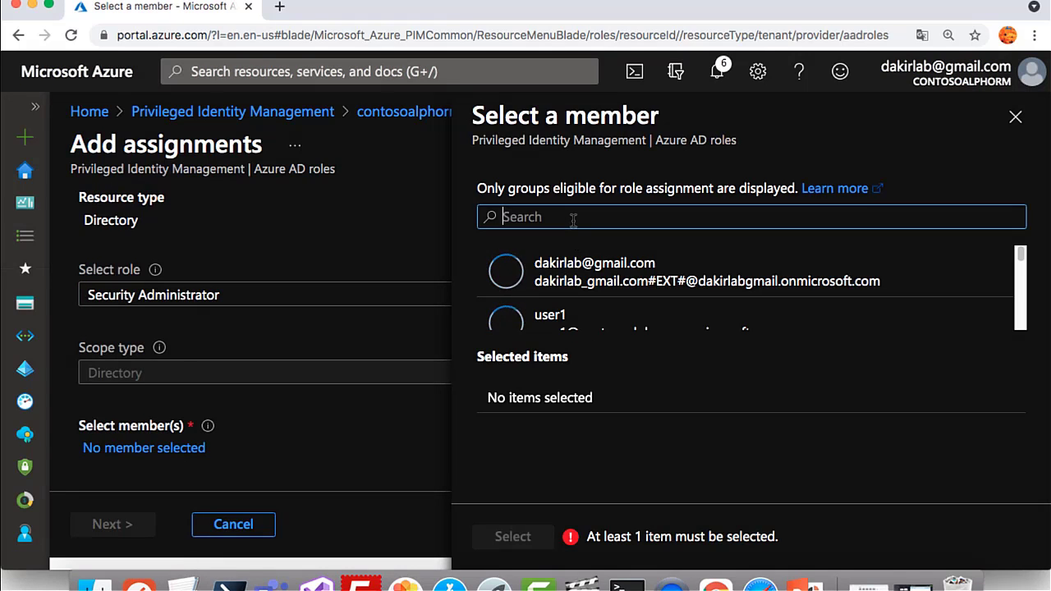
pyautogui.click(565, 325)
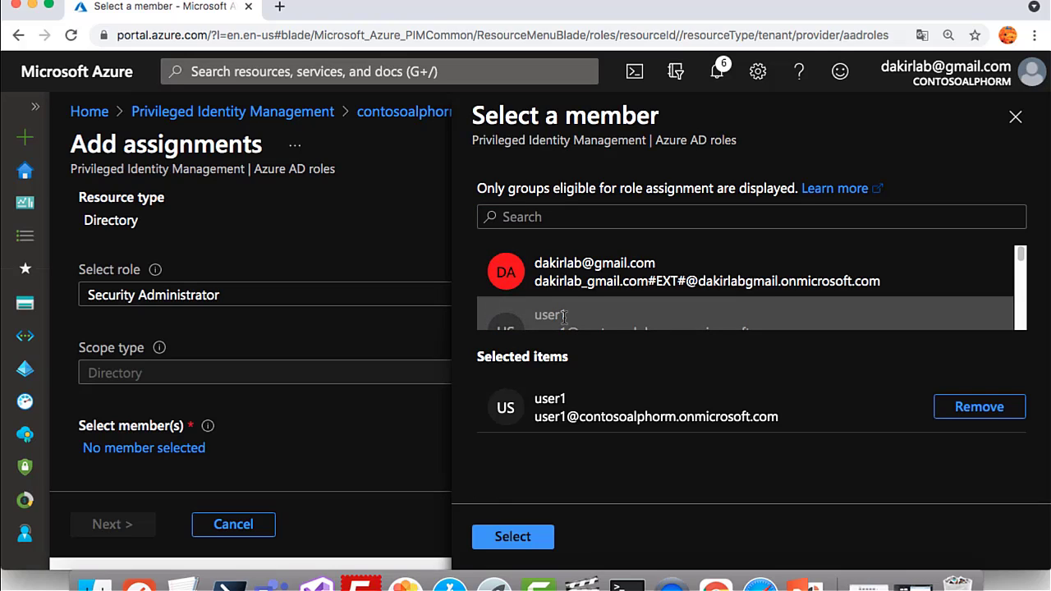
pyautogui.click(526, 538)
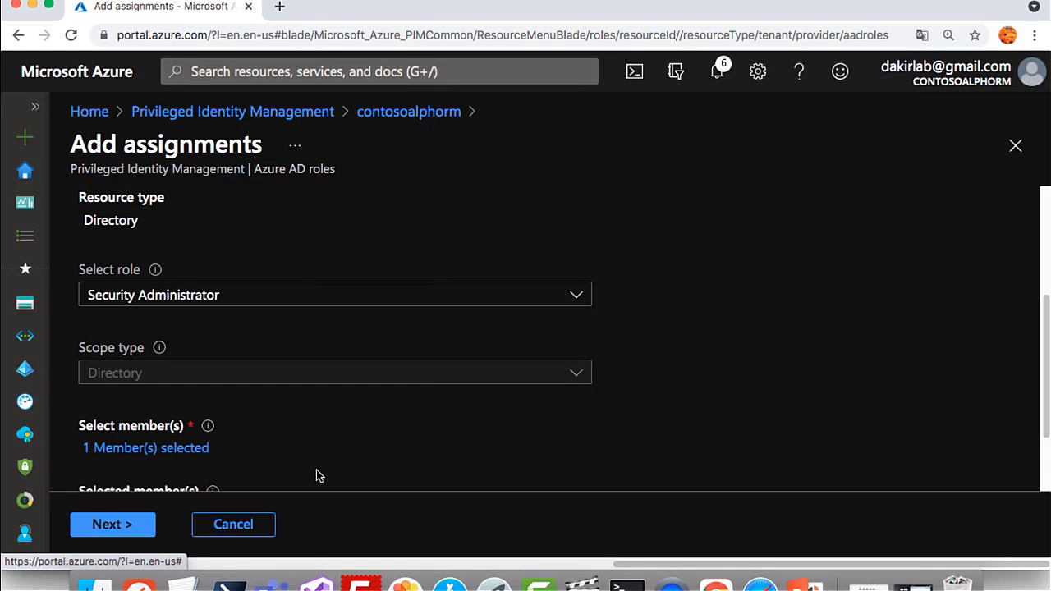
pyautogui.scroll(-2, 317, 476)
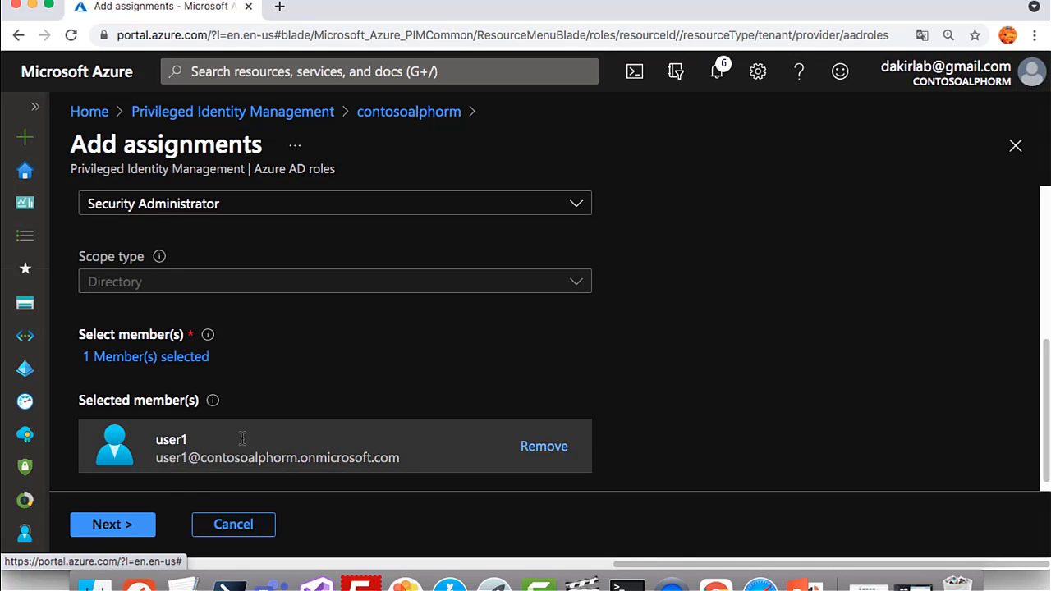
# Continue to the assignment settings, keep the type Eligible with Permanently eligible enabled, and assign the role.
pyautogui.click(124, 526)
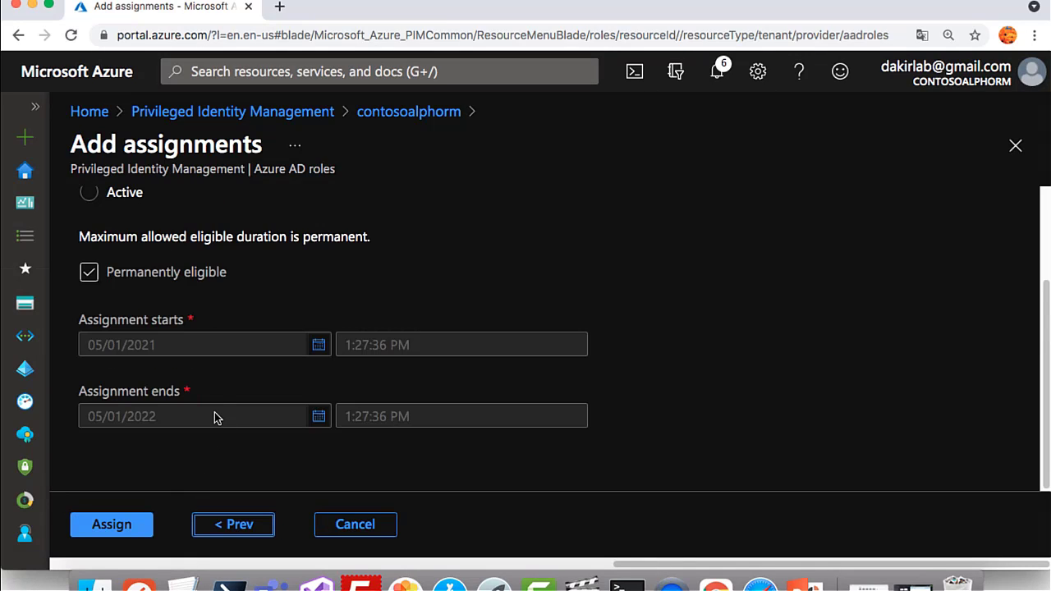
pyautogui.scroll(3, 213, 418)
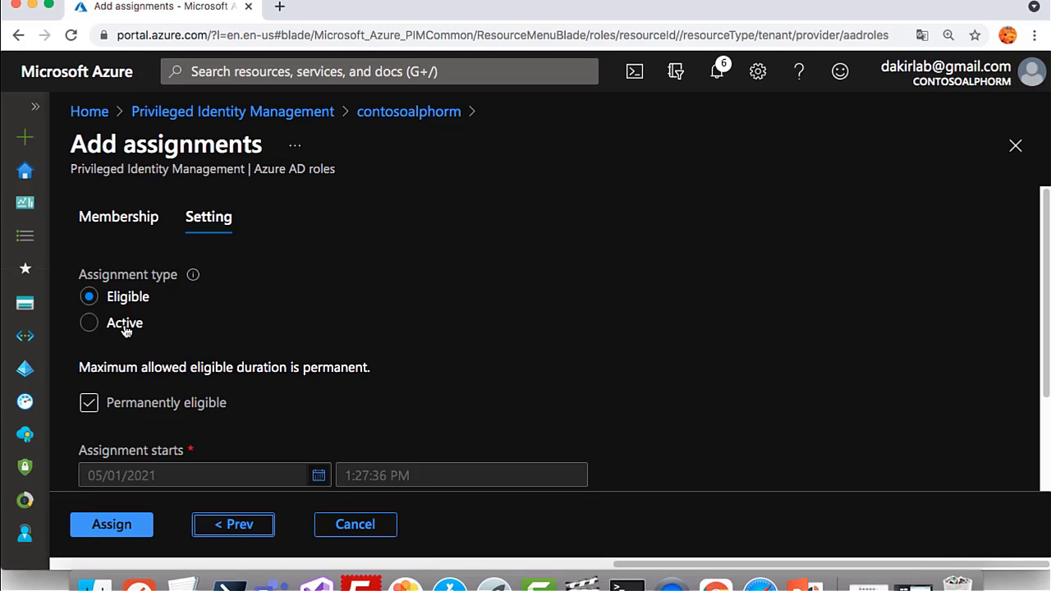
pyautogui.scroll(-3, 125, 328)
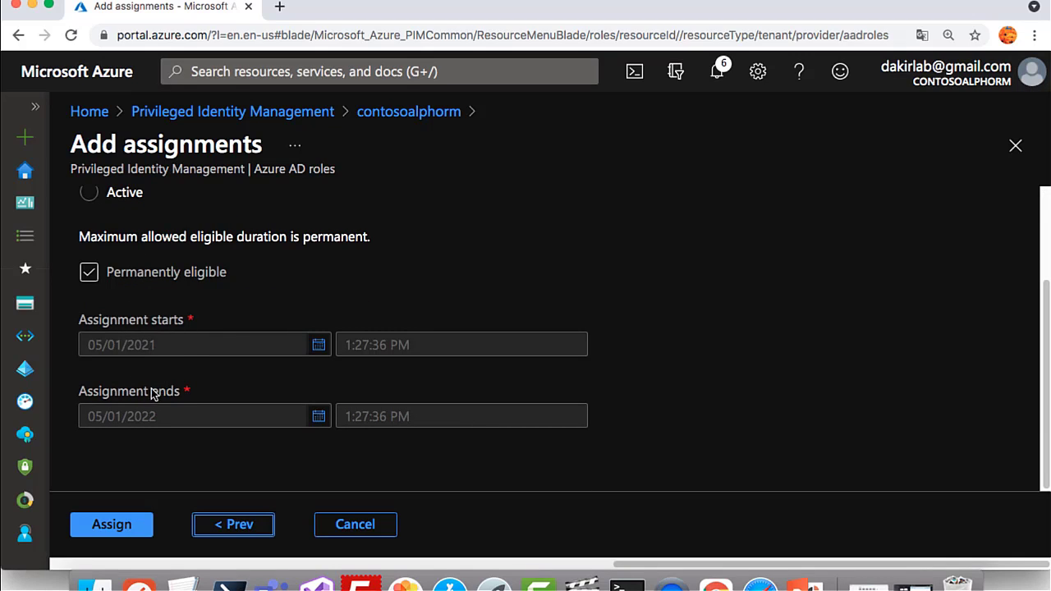
pyautogui.click(92, 277)
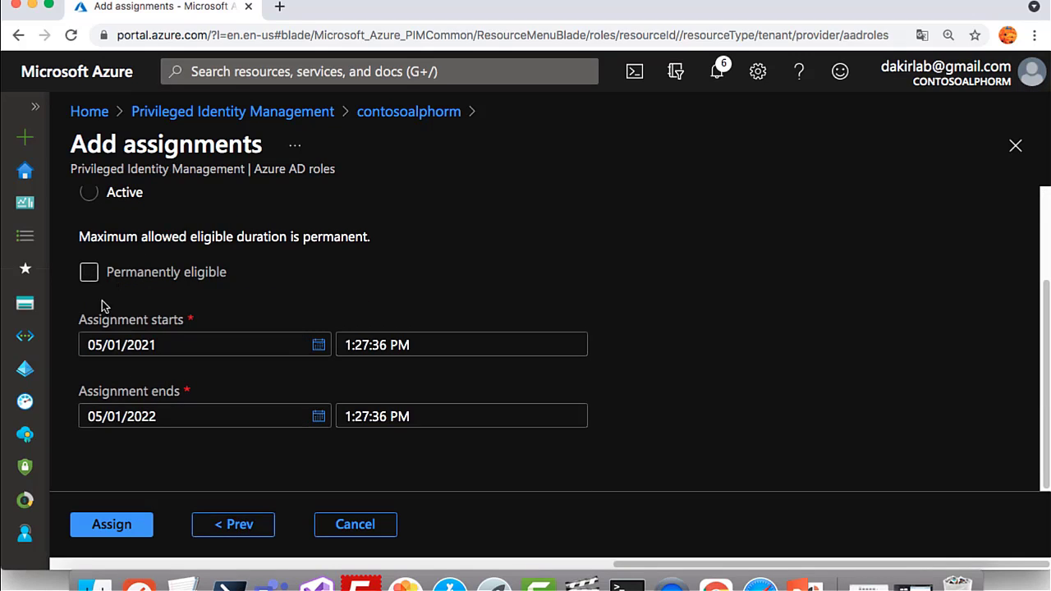
pyautogui.click(92, 277)
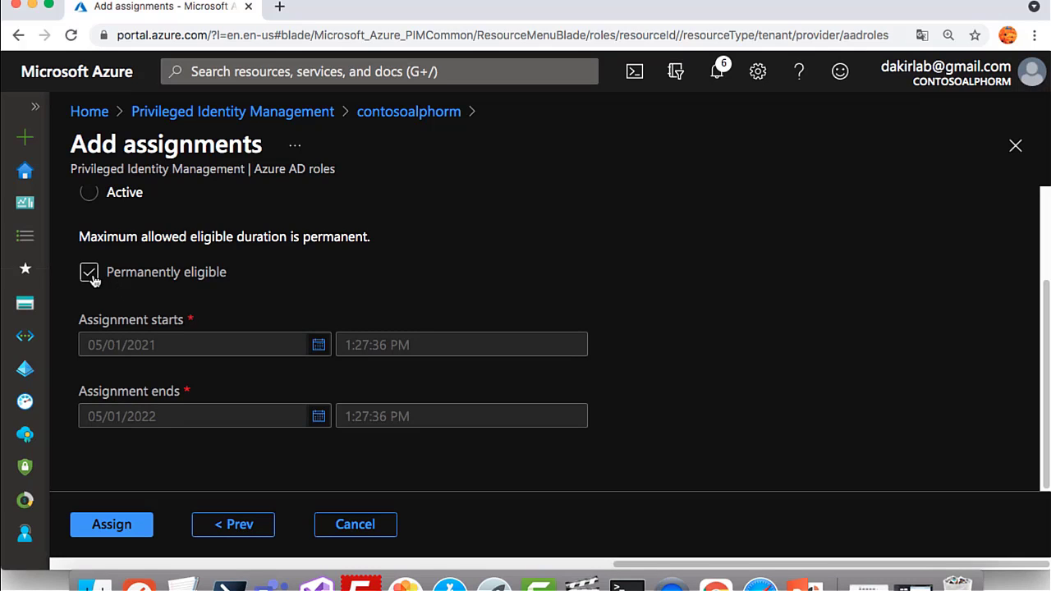
pyautogui.scroll(3, 148, 340)
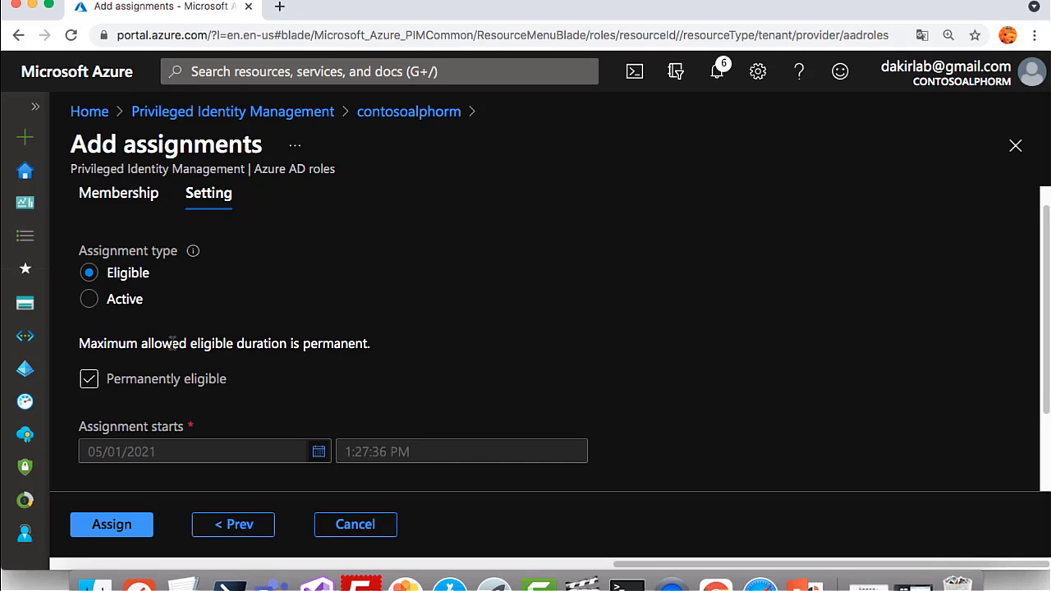
pyautogui.scroll(-2, 172, 344)
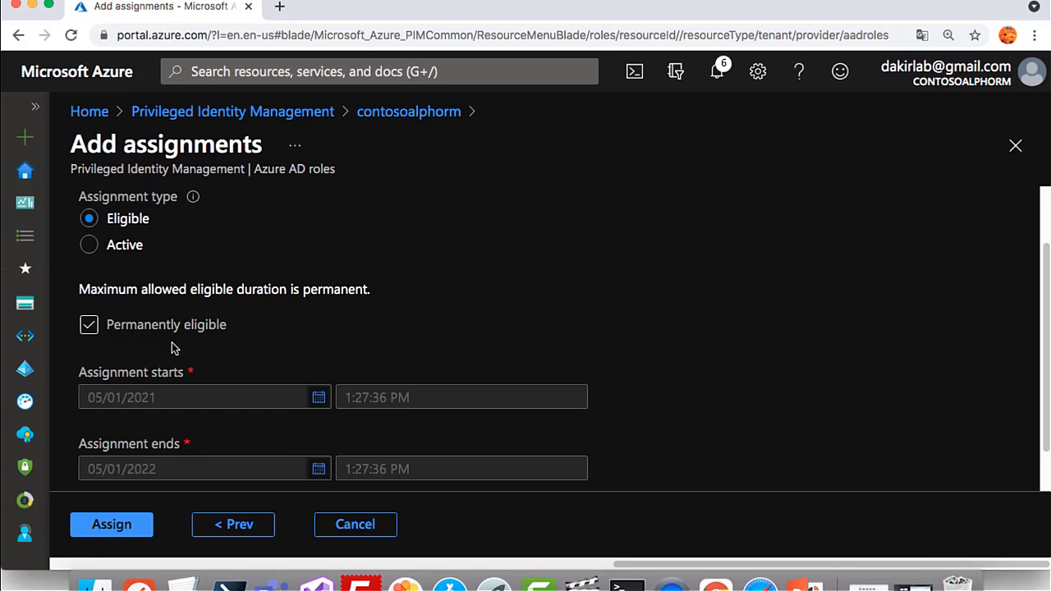
pyautogui.scroll(-2, 173, 348)
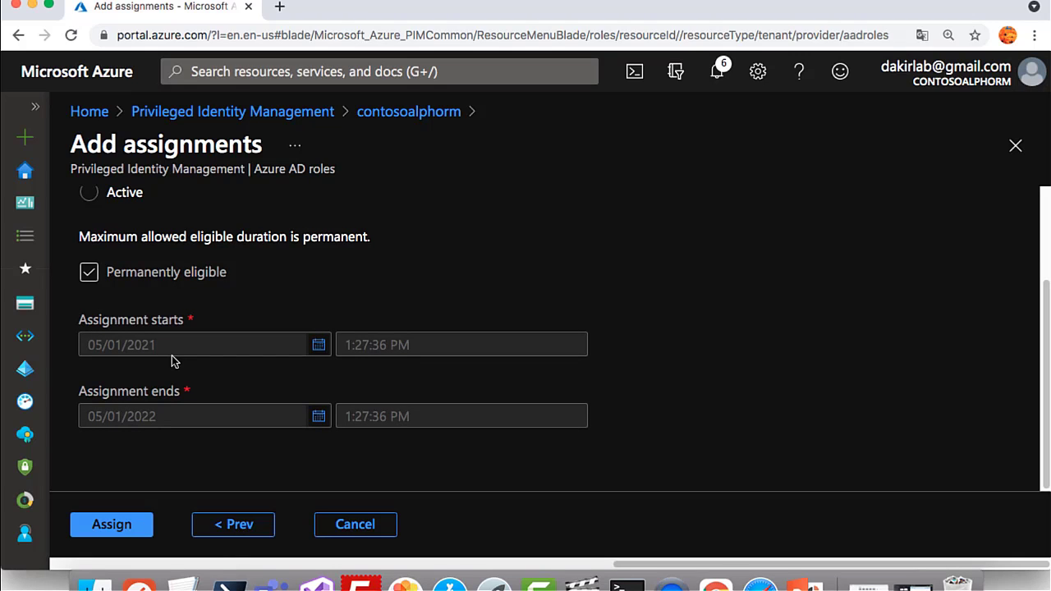
pyautogui.click(132, 534)
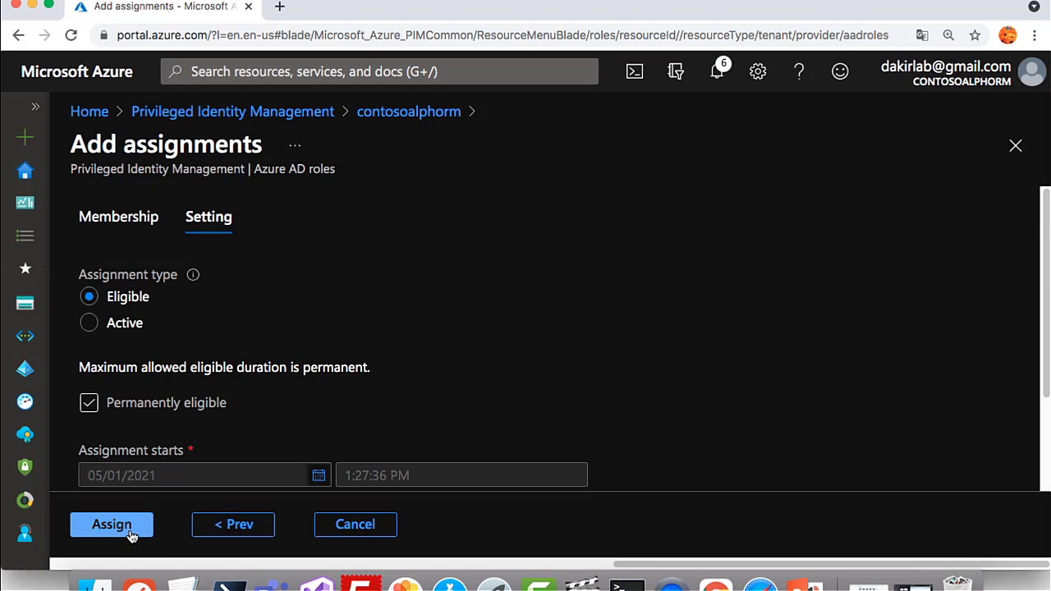
pyautogui.click(131, 532)
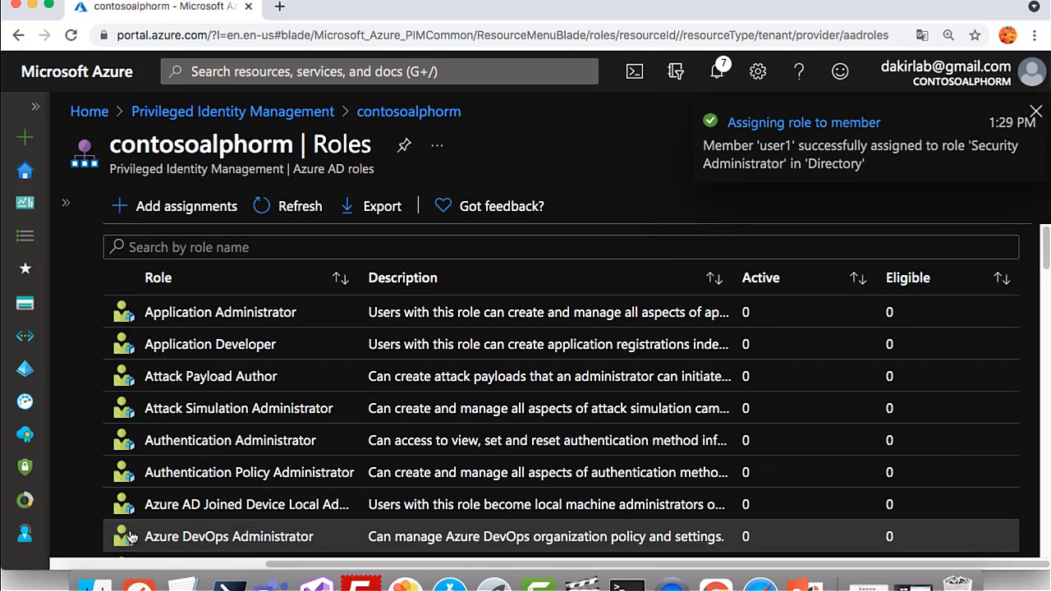
# Filter the role list by "security adm" and open the Security Administrator role's assignments.
pyautogui.click(250, 246)
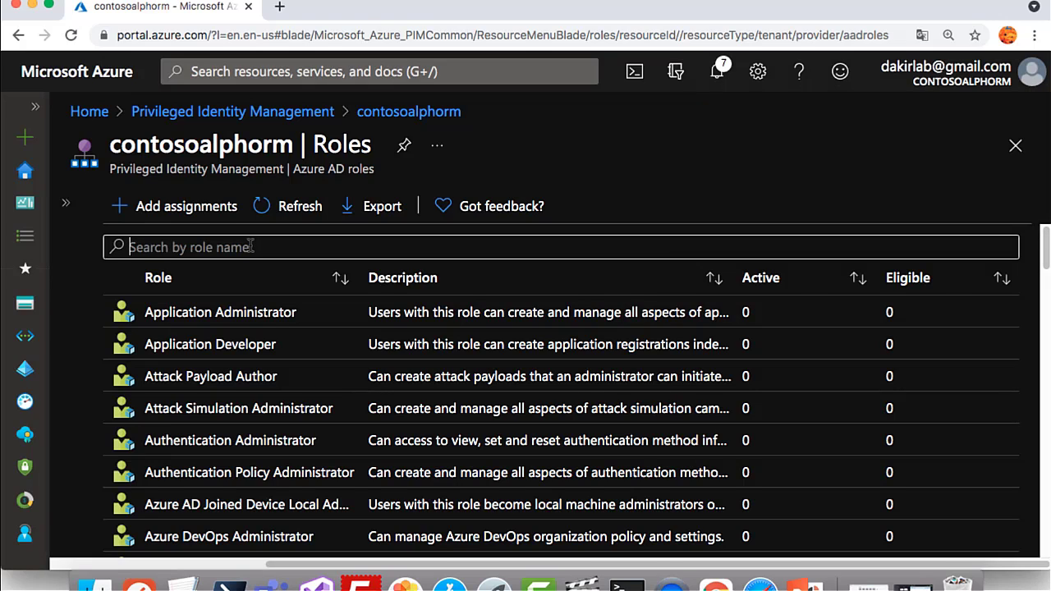
pyautogui.write('secu')
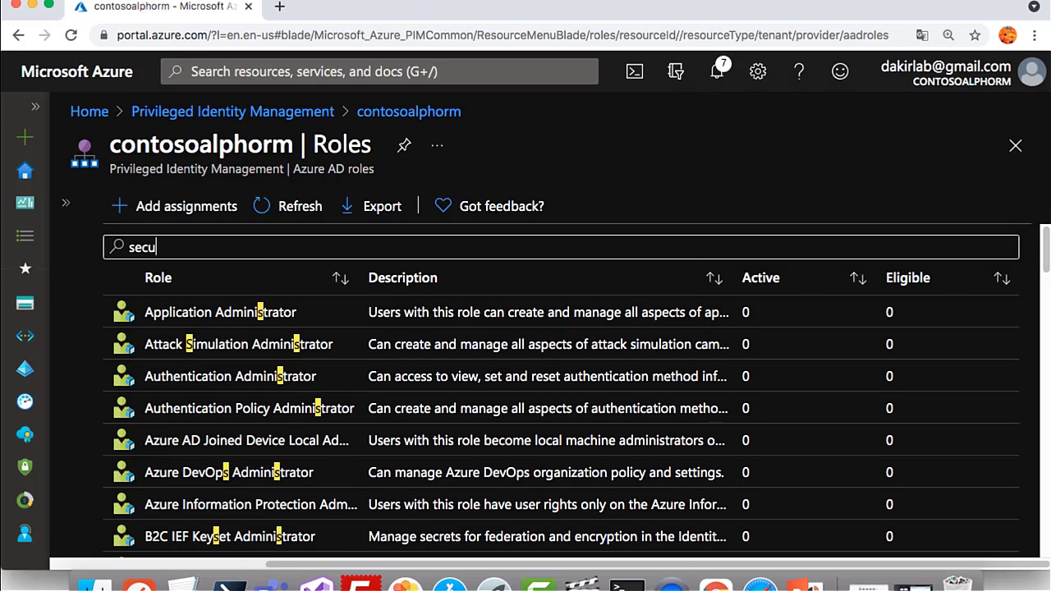
pyautogui.write('rity adm')
pyautogui.click(255, 319)
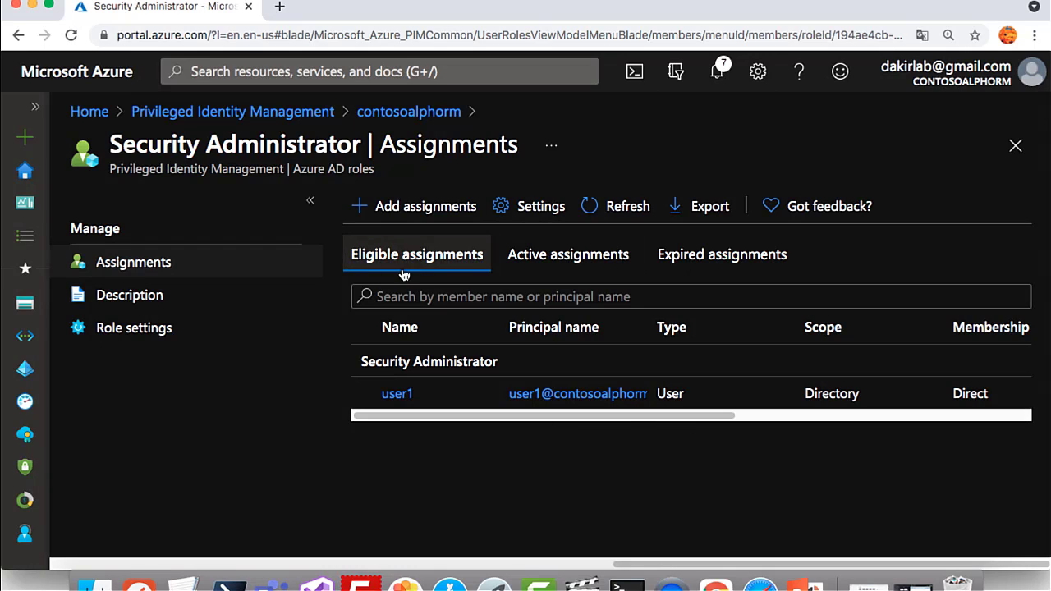
# Edit the Security Administrator role settings, setting the activation maximum duration to 2 hours and the activation requirement to None.
pyautogui.click(528, 212)
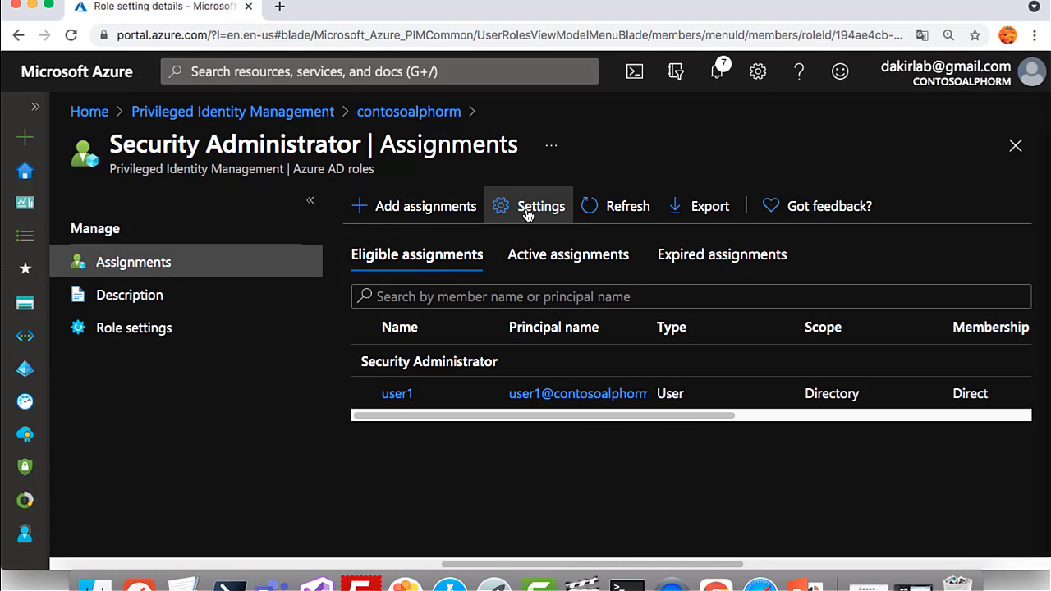
pyautogui.click(123, 207)
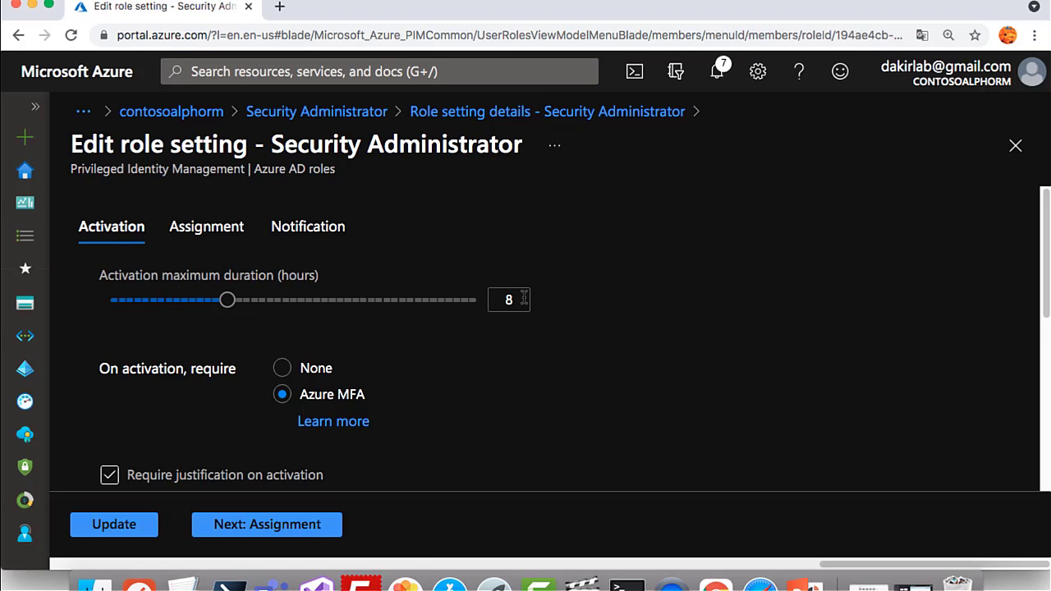
pyautogui.moveTo(228, 300); pyautogui.dragTo(137, 317)
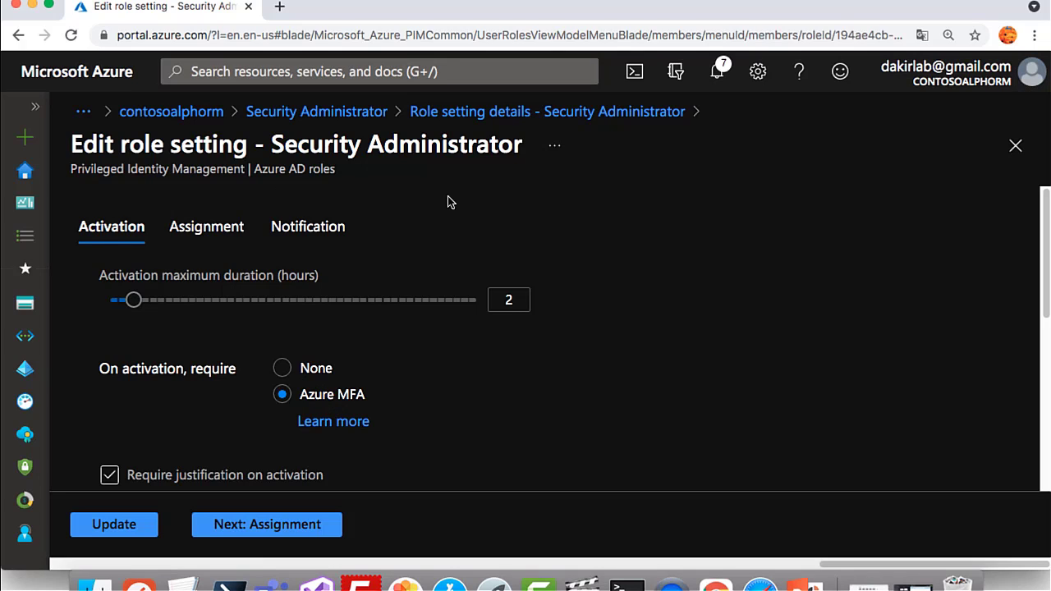
pyautogui.click(284, 371)
# Review the justification, ticket information and approval requirements for activation, including the selected approver.
pyautogui.scroll(-3, 346, 394)
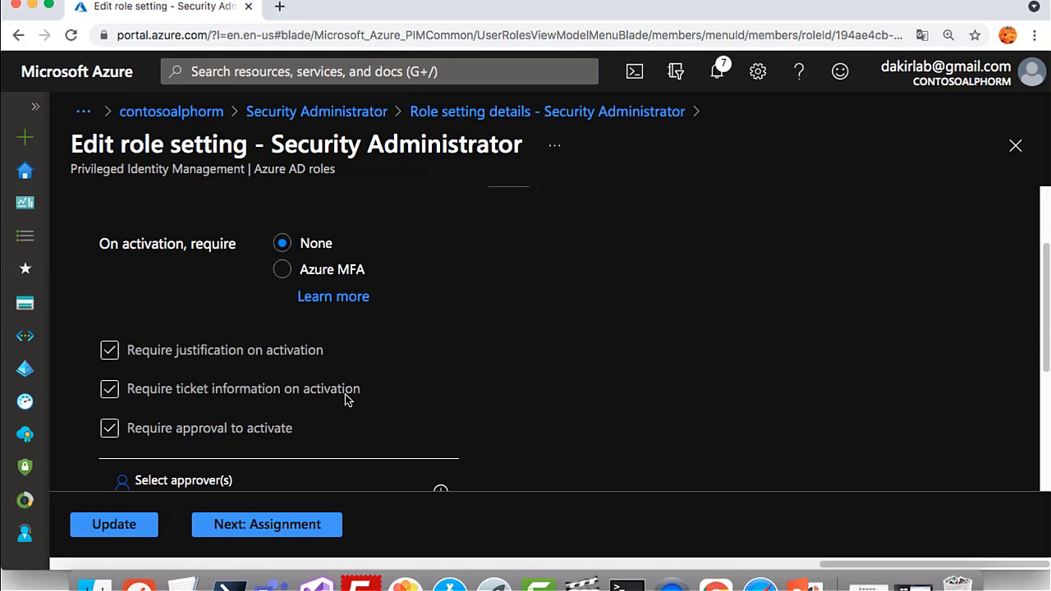
pyautogui.scroll(-1, 347, 399)
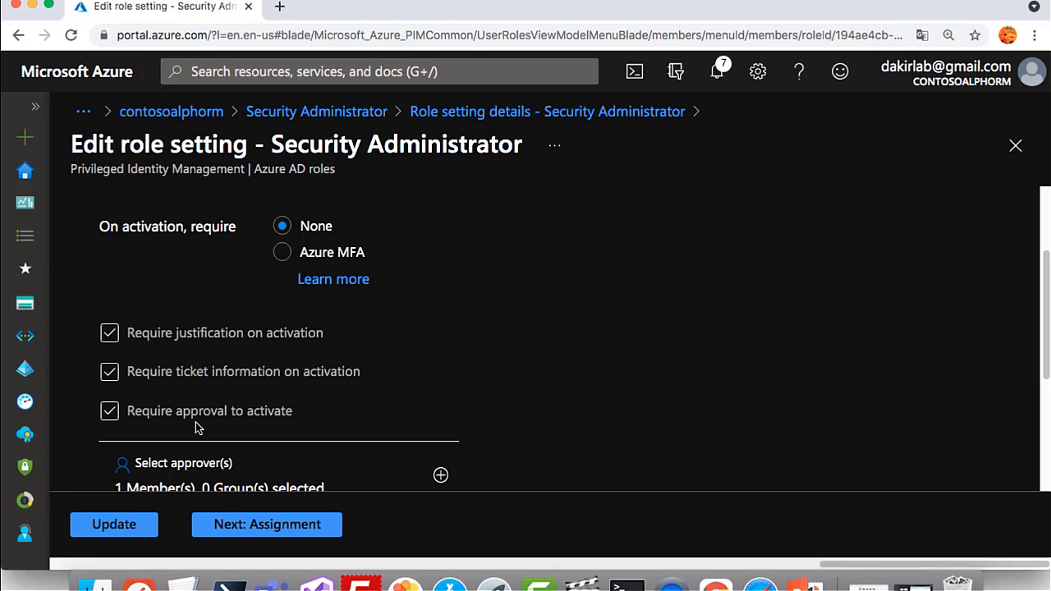
pyautogui.scroll(-1, 226, 423)
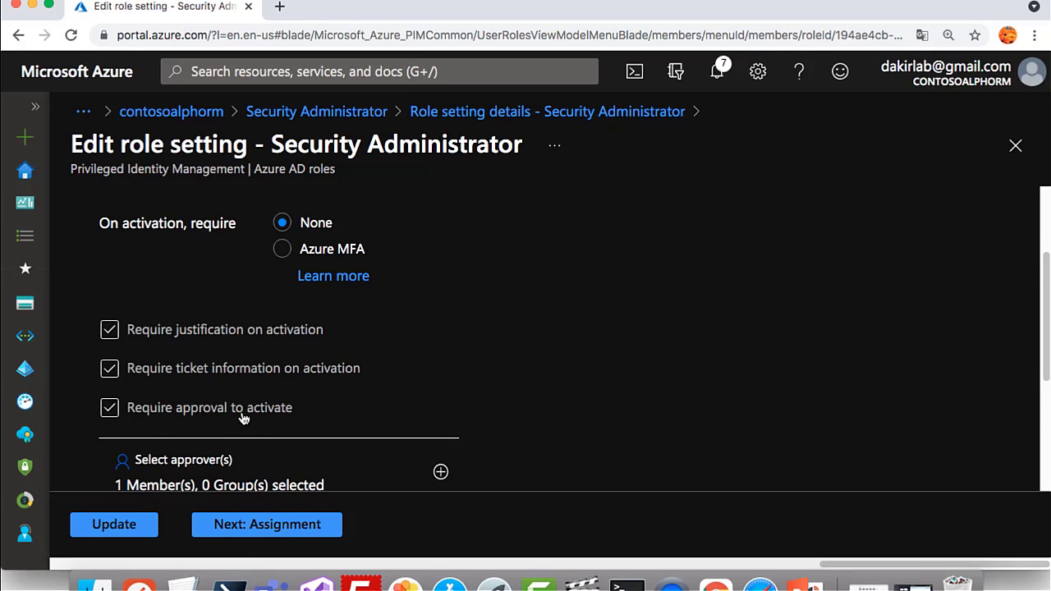
pyautogui.scroll(-1, 243, 418)
pyautogui.scroll(-3, 234, 402)
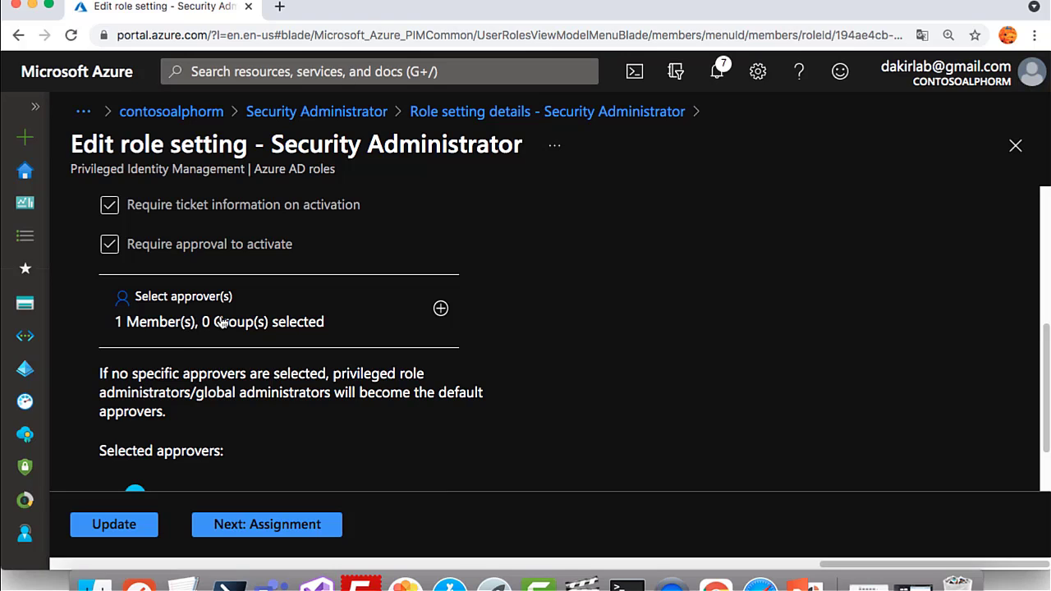
pyautogui.scroll(-1, 221, 322)
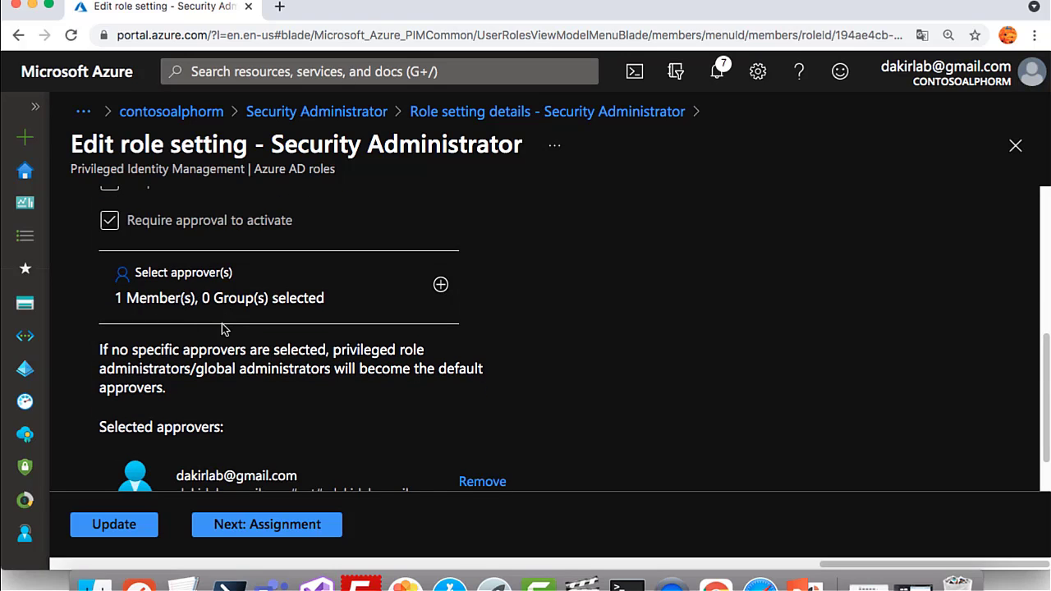
pyautogui.scroll(-1, 222, 325)
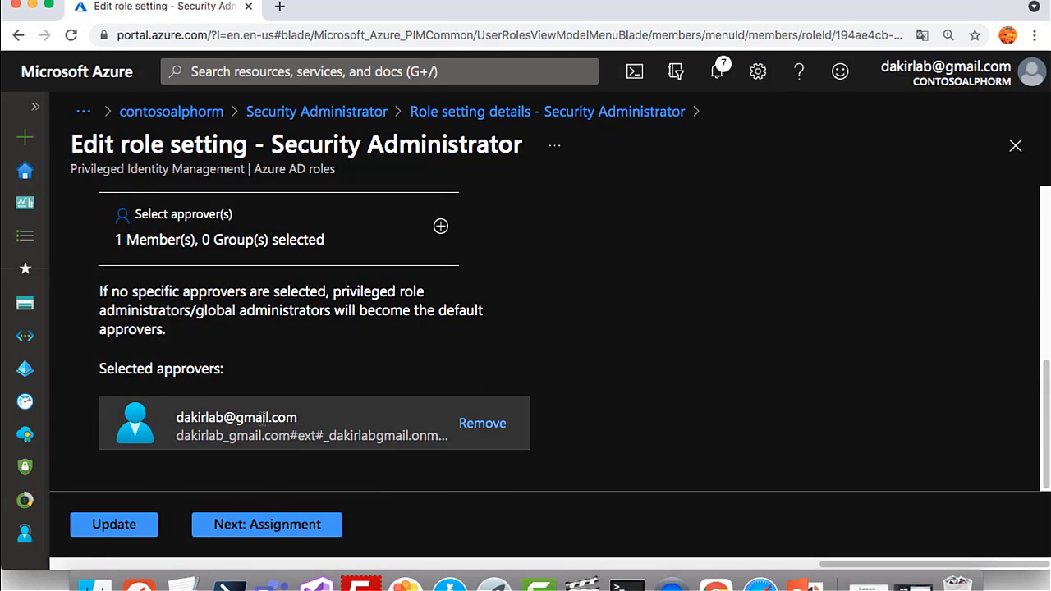
pyautogui.scroll(1, 253, 419)
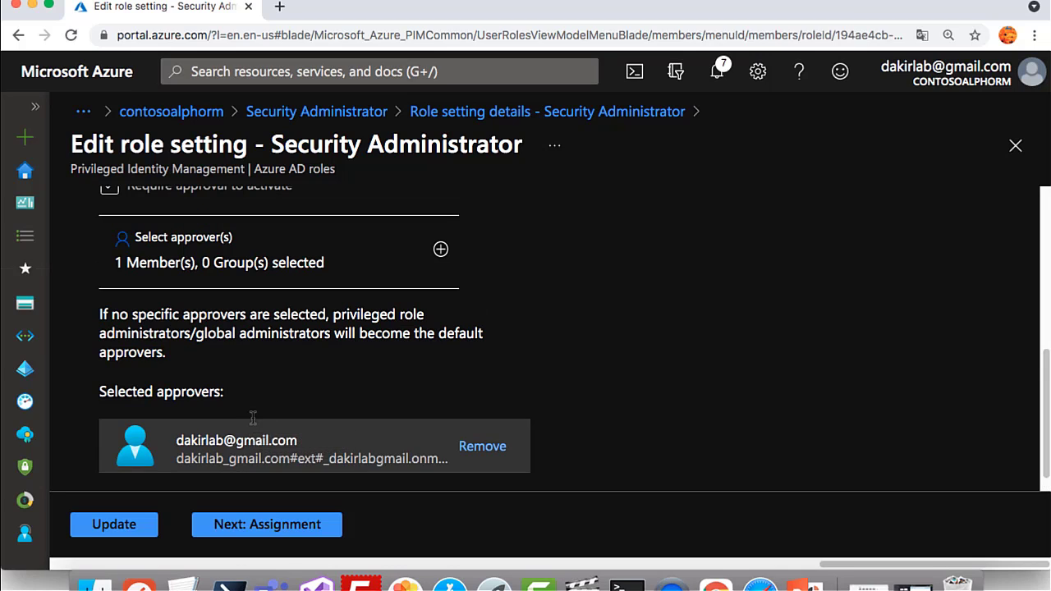
pyautogui.scroll(1, 254, 422)
pyautogui.scroll(5, 253, 423)
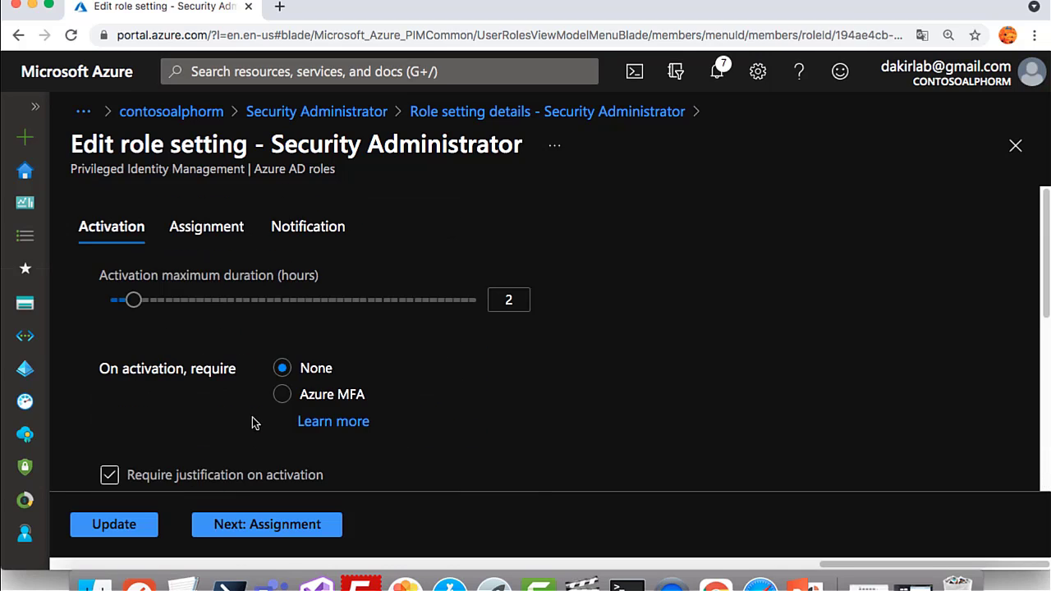
# In the assignment settings, set eligible assignments to expire after 1 Month, and allow permanent eligible assignment again.
pyautogui.click(212, 230)
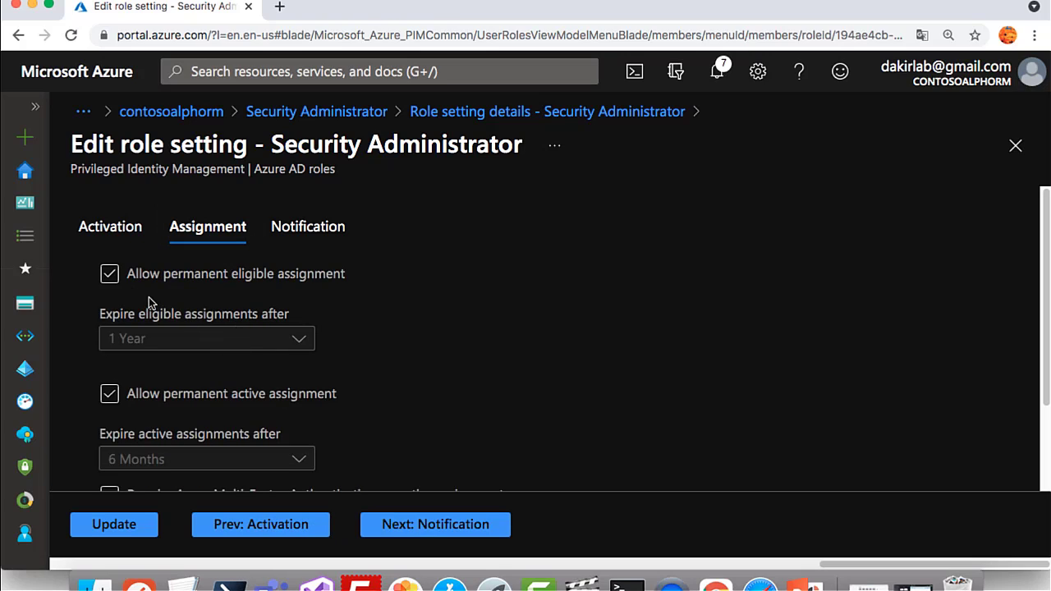
pyautogui.click(110, 276)
pyautogui.click(150, 341)
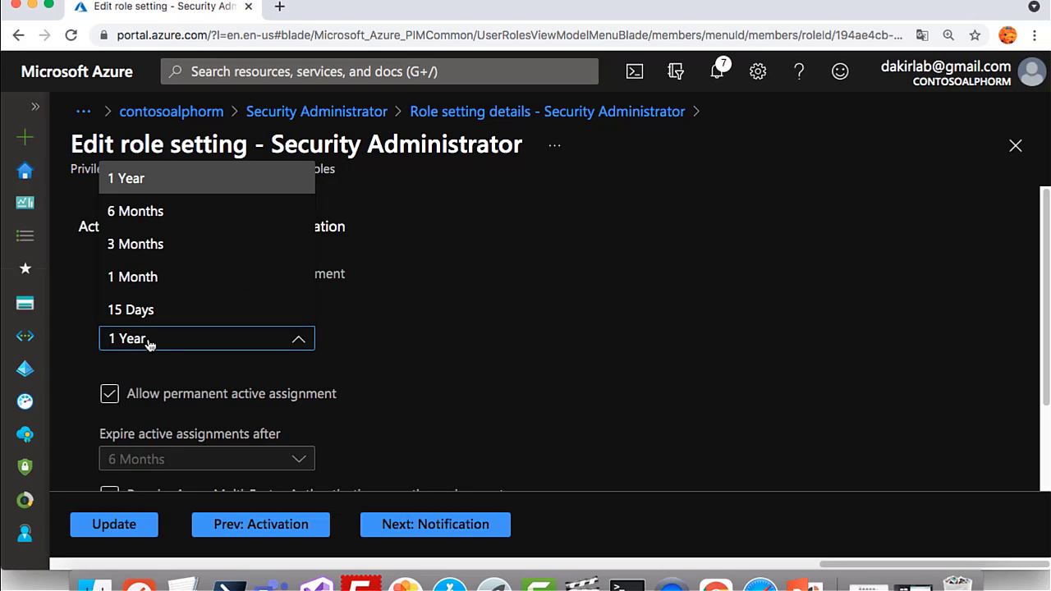
pyautogui.click(152, 284)
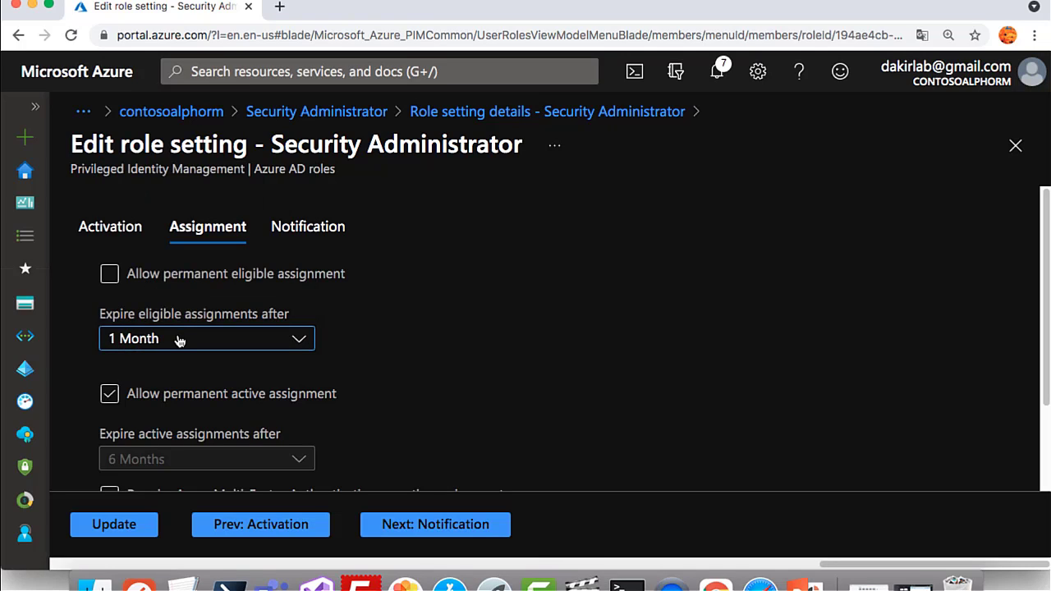
pyautogui.click(109, 275)
# Temporarily disallow permanent active assignment to view the expiry choices for active assignments, and allow it again.
pyautogui.scroll(-2, 197, 371)
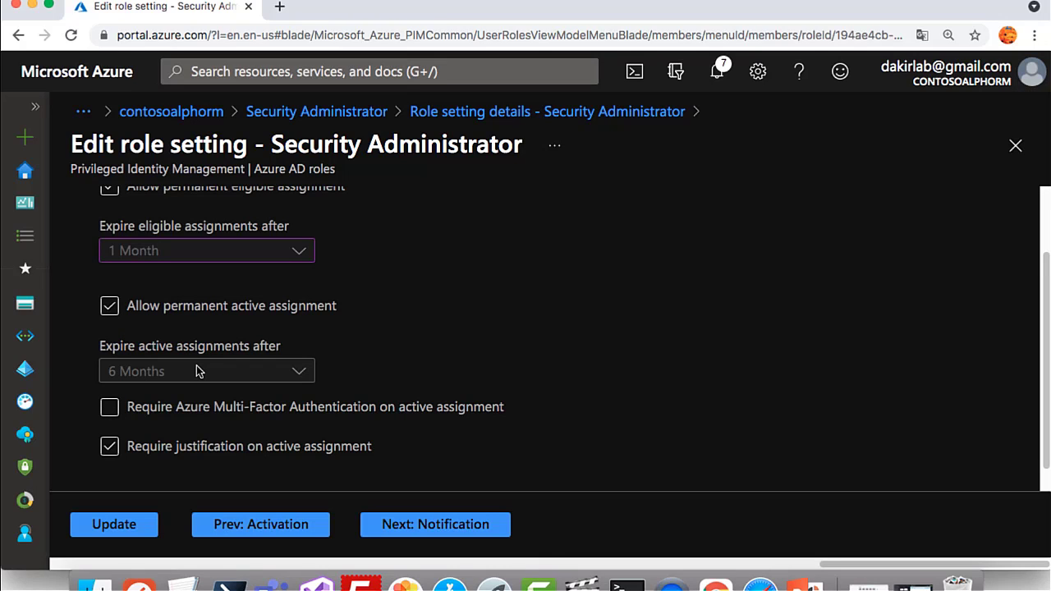
pyautogui.click(134, 310)
pyautogui.click(152, 373)
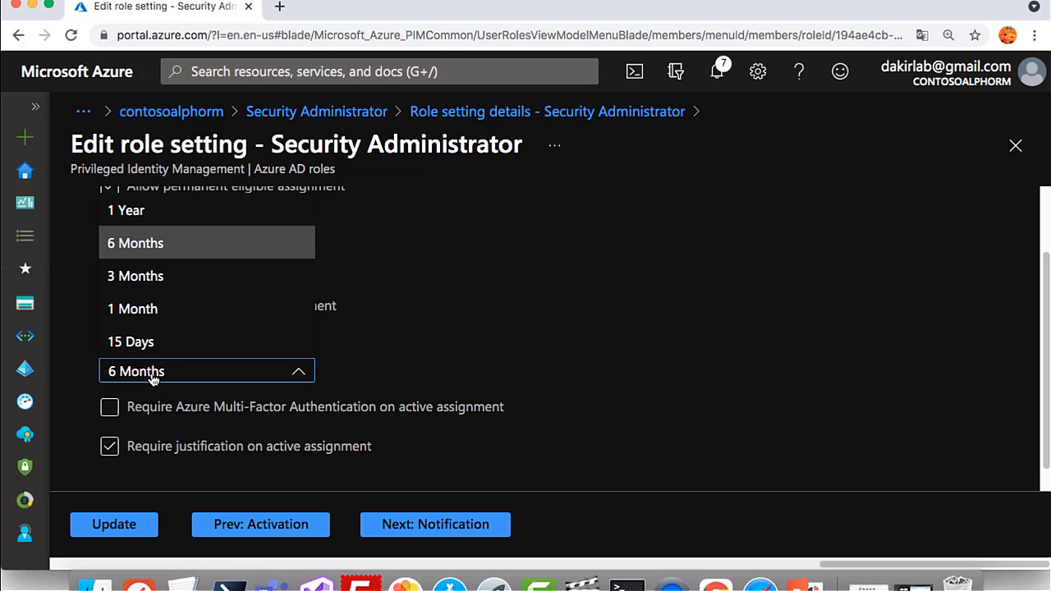
pyautogui.click(151, 373)
pyautogui.click(111, 310)
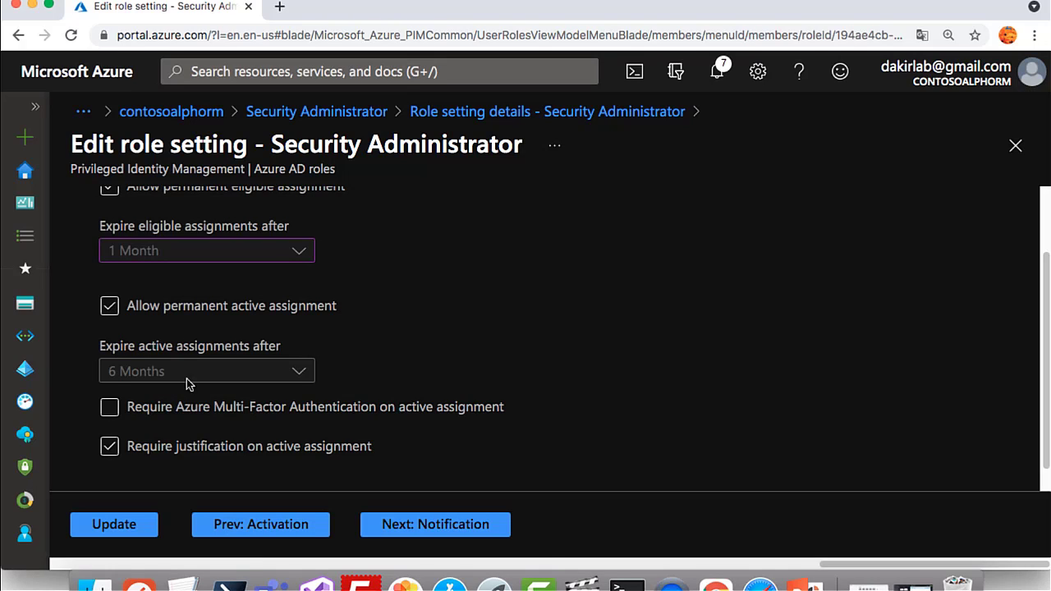
pyautogui.scroll(-1, 400, 377)
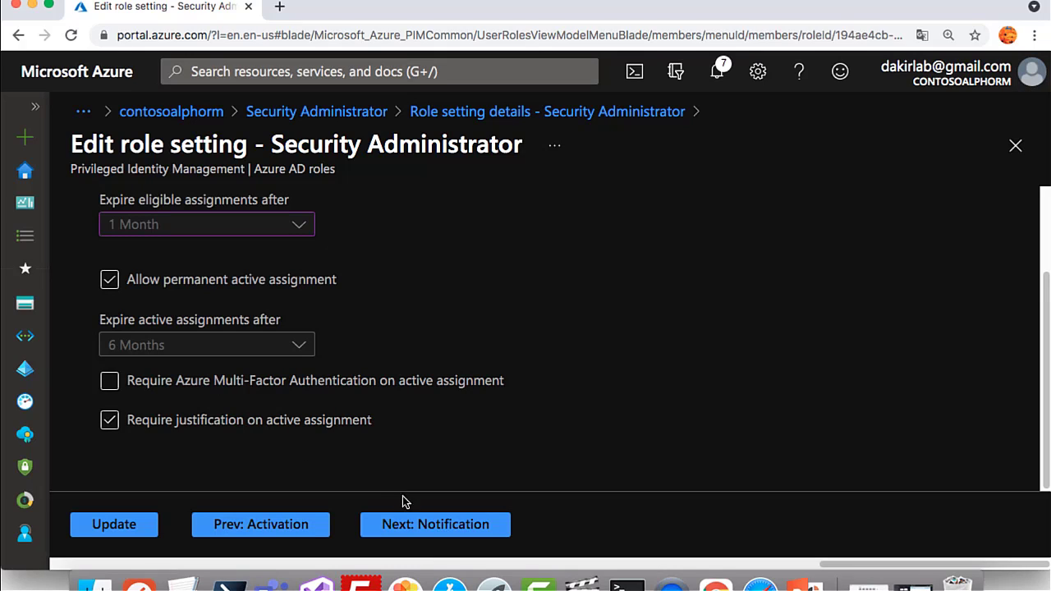
pyautogui.scroll(3, 417, 477)
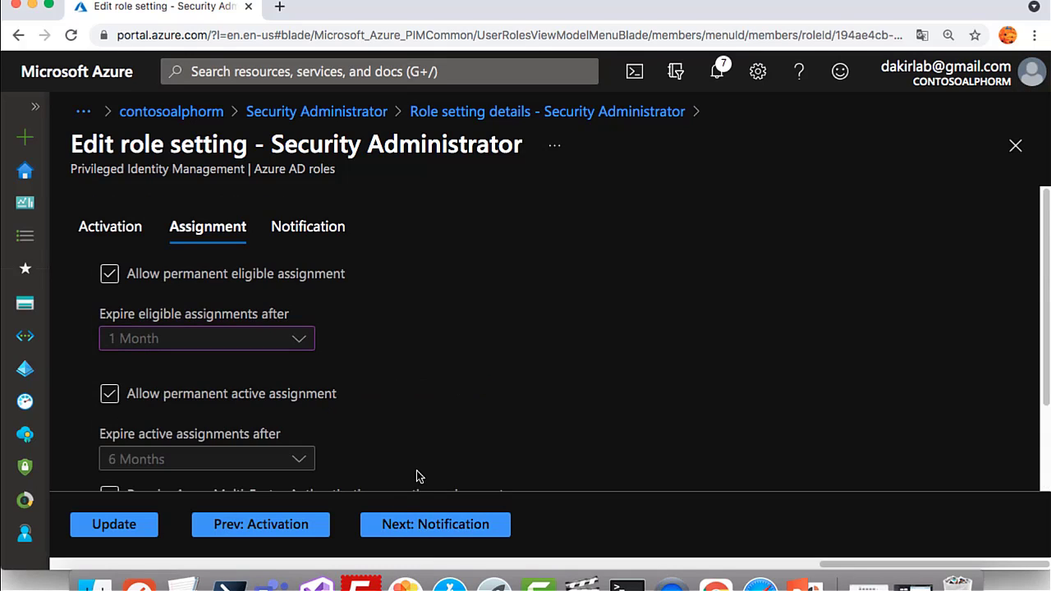
# Review the role's notification settings, keep the default recipients, and save the updated Security Administrator role settings.
pyautogui.click(312, 235)
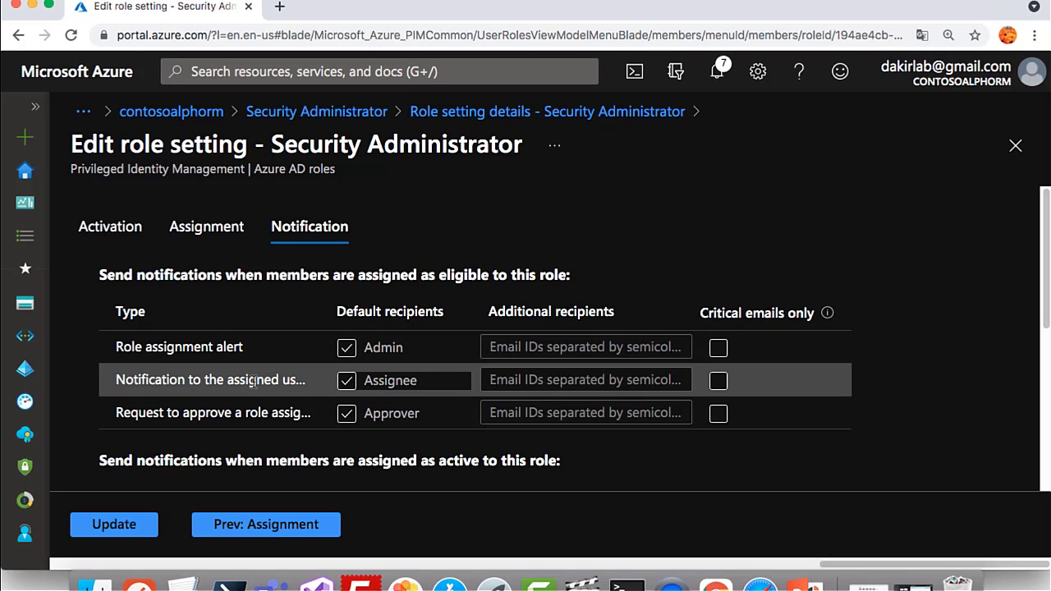
pyautogui.scroll(-5, 254, 380)
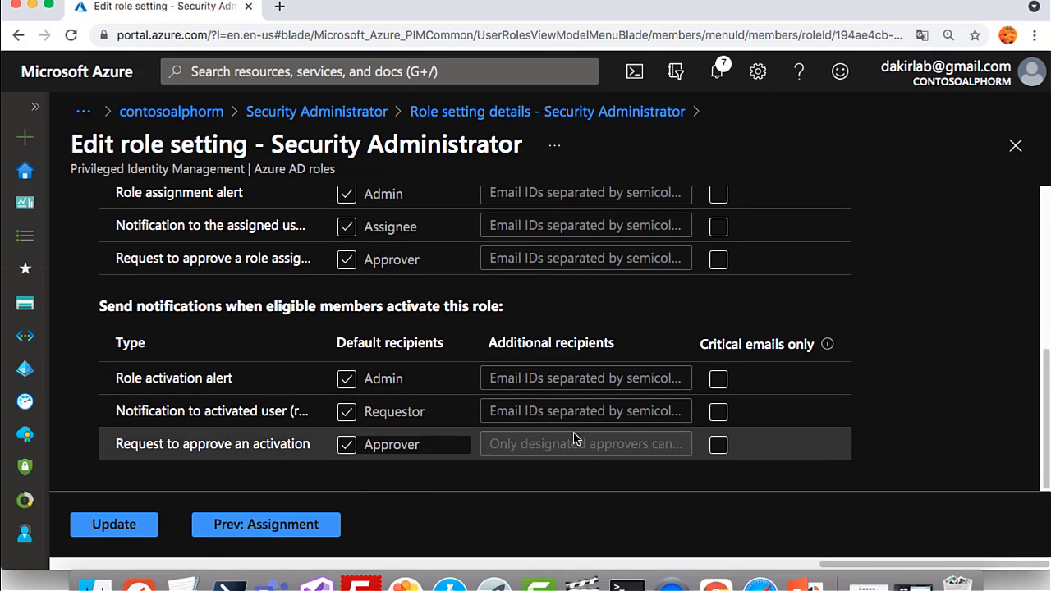
pyautogui.click(130, 528)
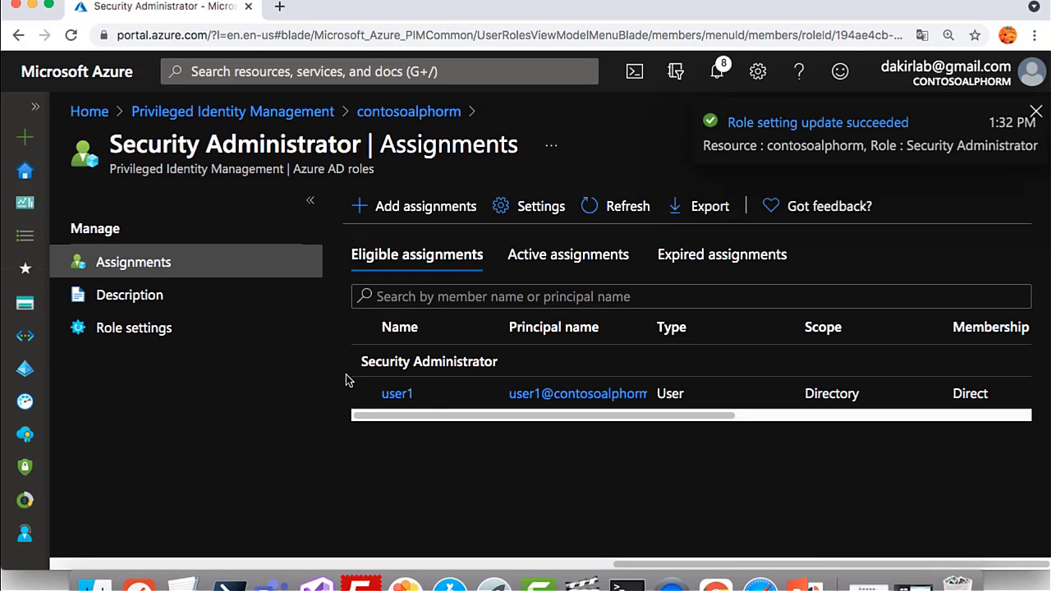
# View user1's assigned roles from the Security Administrator eligible assignments.
pyautogui.click(530, 397)
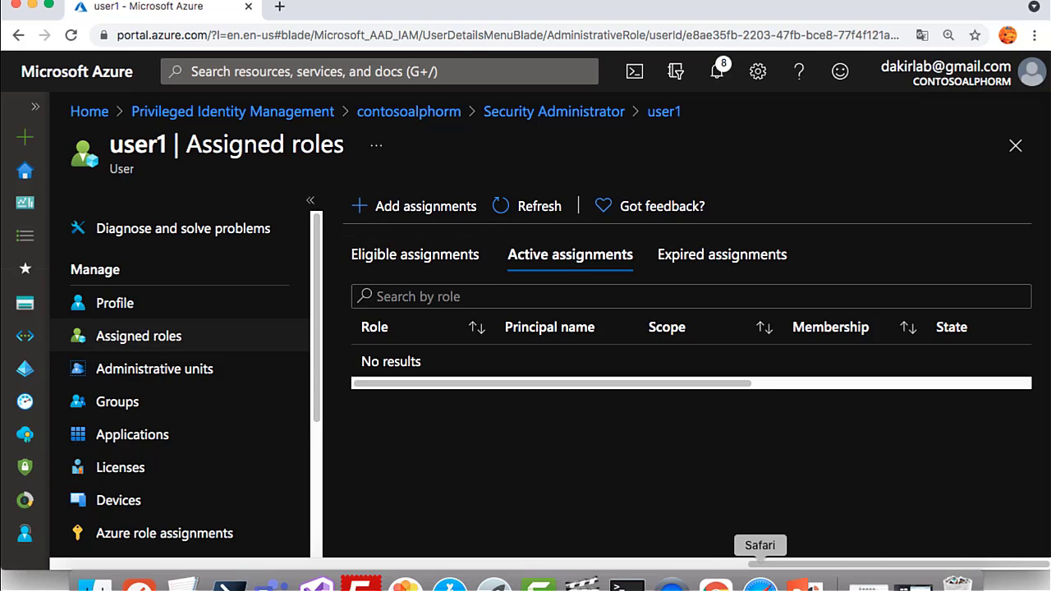
# Switch to Safari, open portal.azure.com and sign in with the saved user1 account.
pyautogui.click(776, 585)
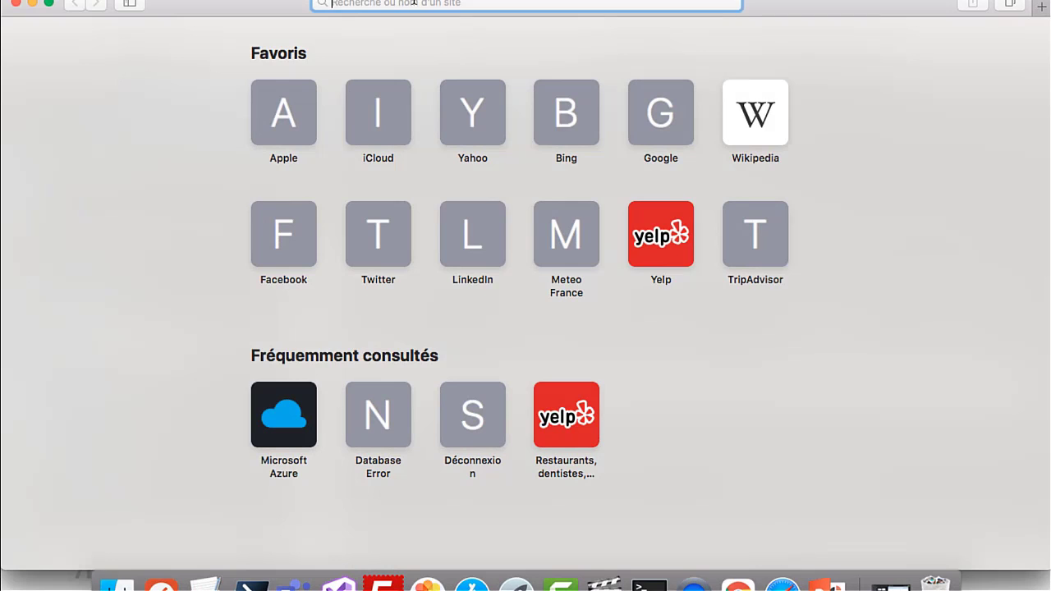
pyautogui.write('portal.azure.com')
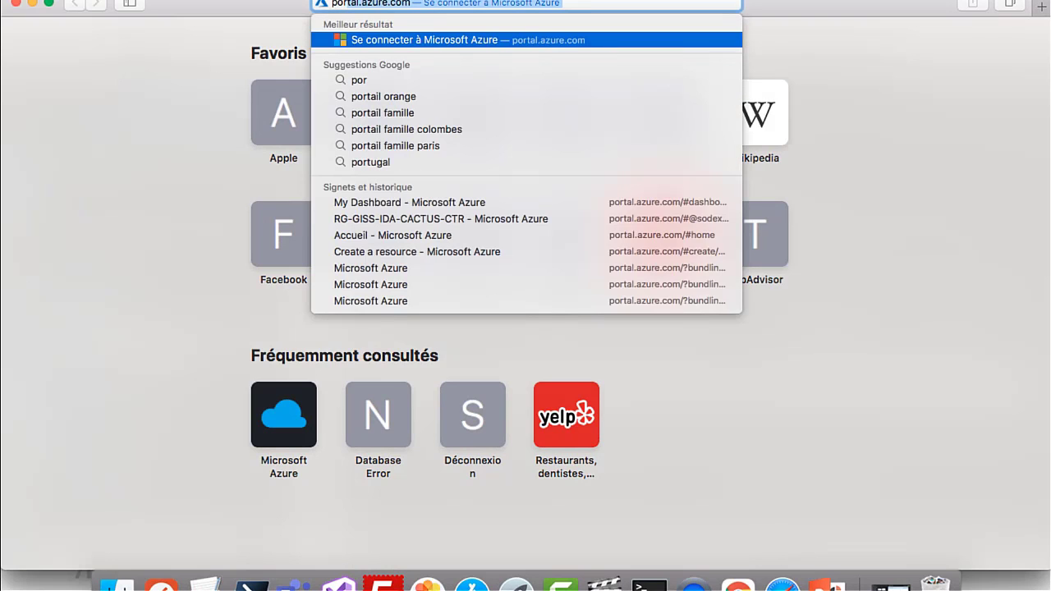
pyautogui.press('Return')
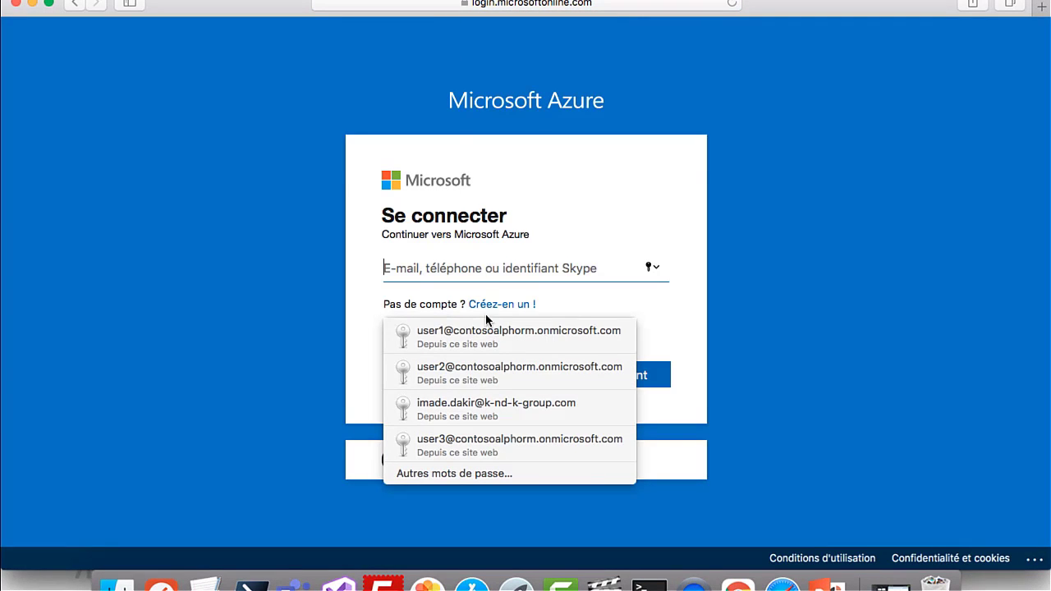
pyautogui.click(498, 343)
pyautogui.click(624, 378)
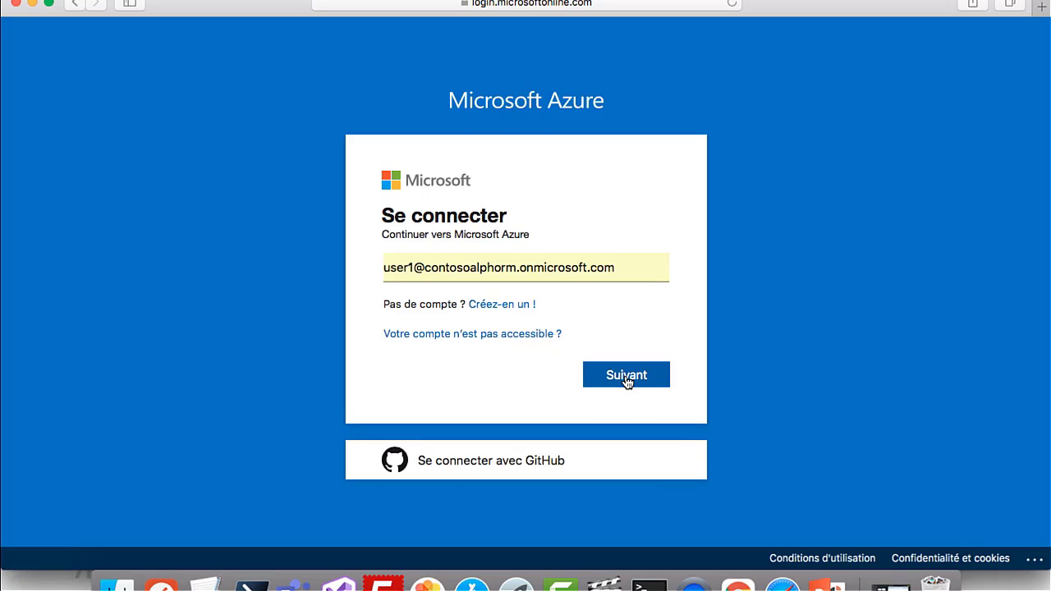
pyautogui.click(626, 382)
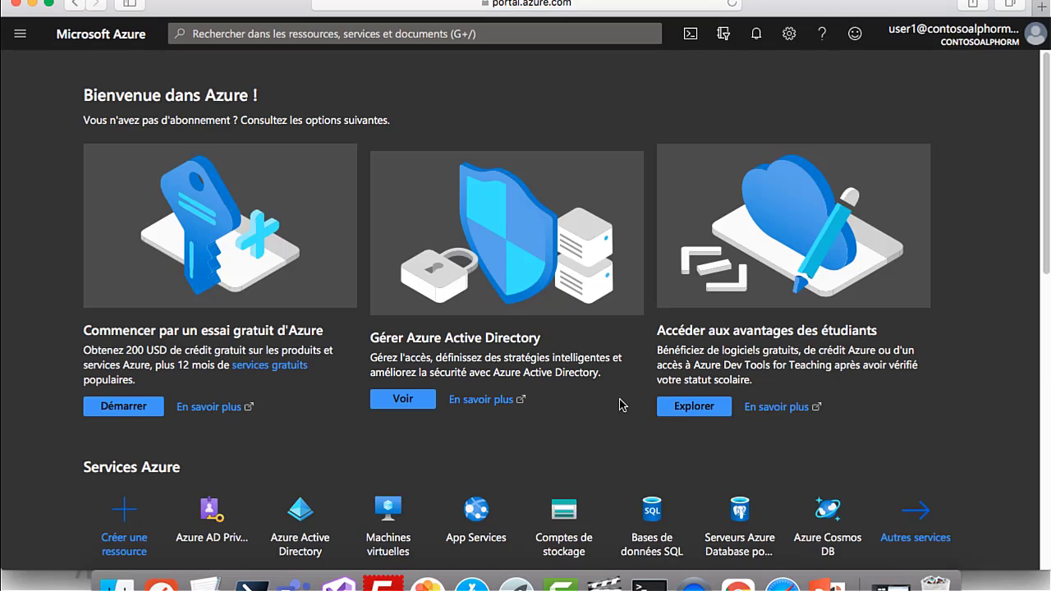
# Open Azure Active Directory as user1 and try to access the tenant's Sécurité section.
pyautogui.click(20, 35)
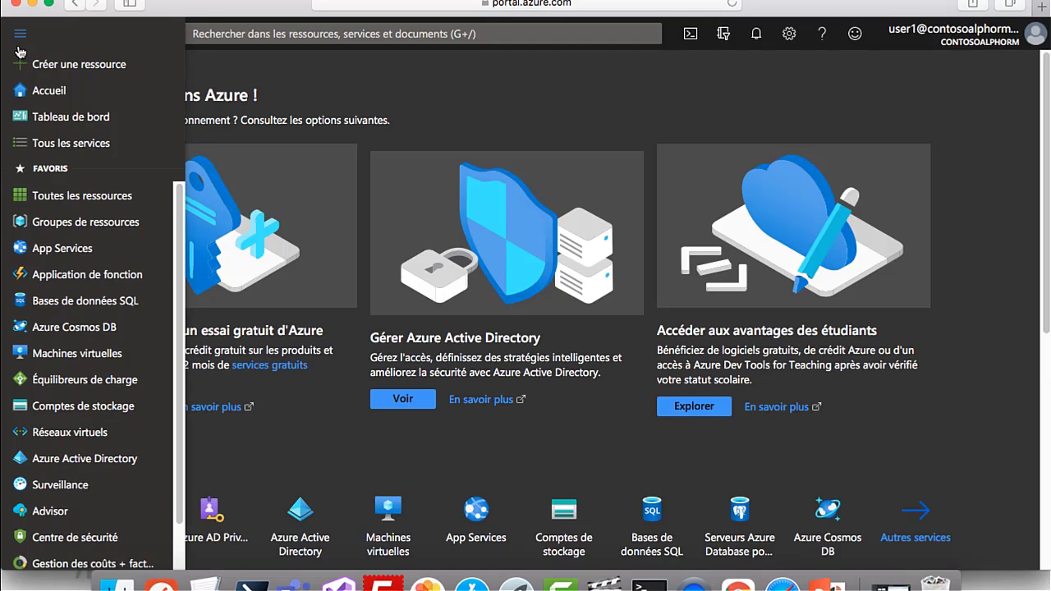
pyautogui.scroll(-1, 129, 407)
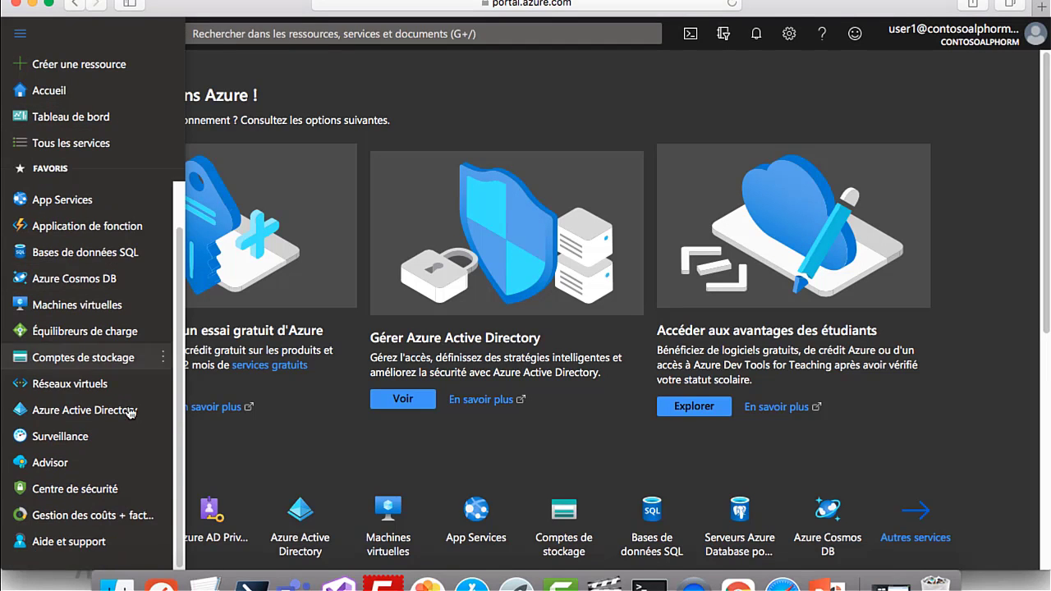
pyautogui.click(92, 410)
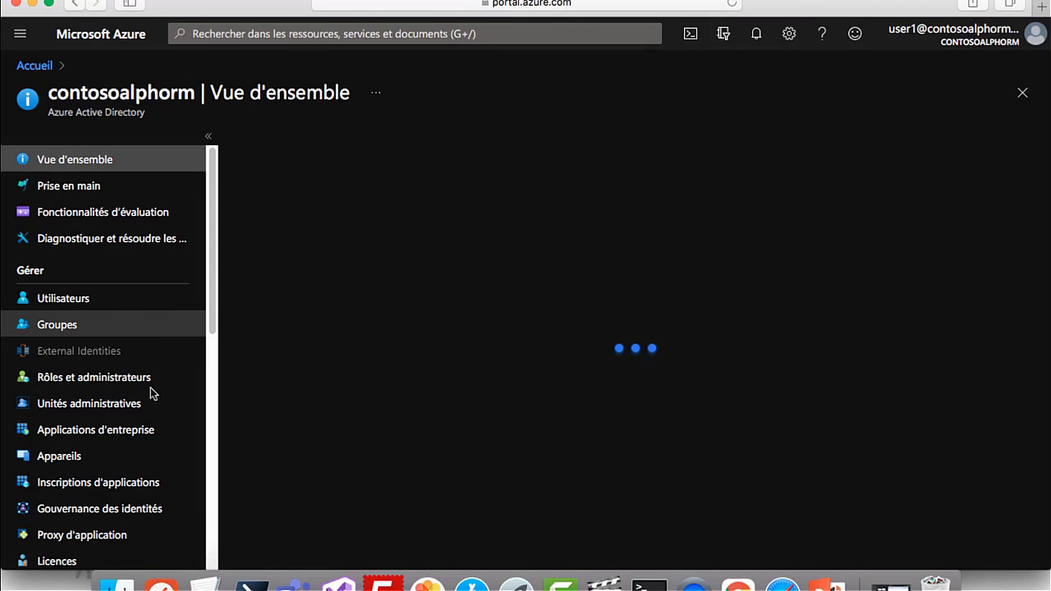
pyautogui.scroll(-1, 212, 291)
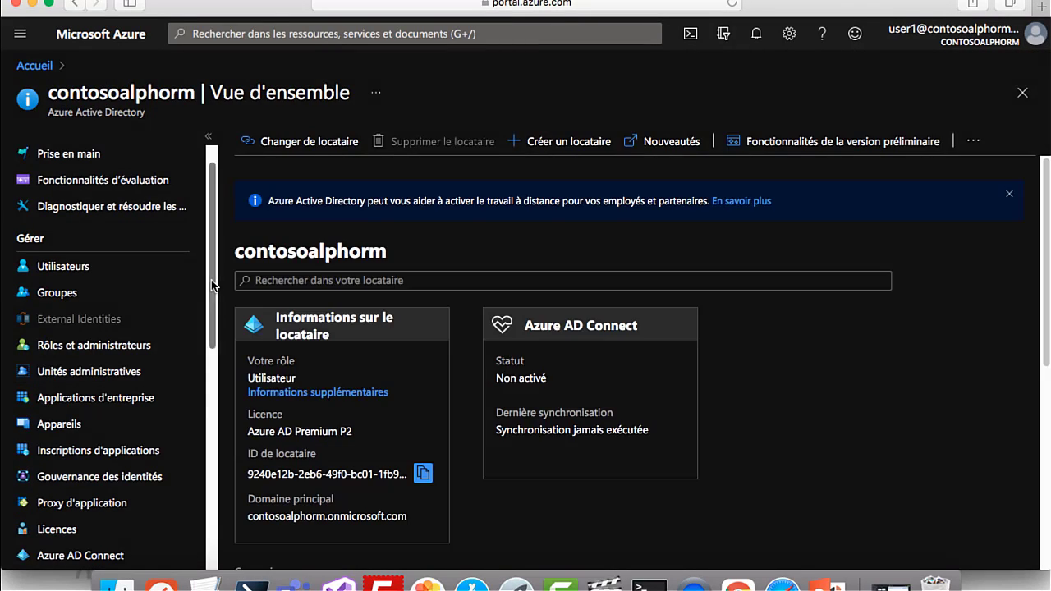
pyautogui.moveTo(211, 280); pyautogui.dragTo(216, 407)
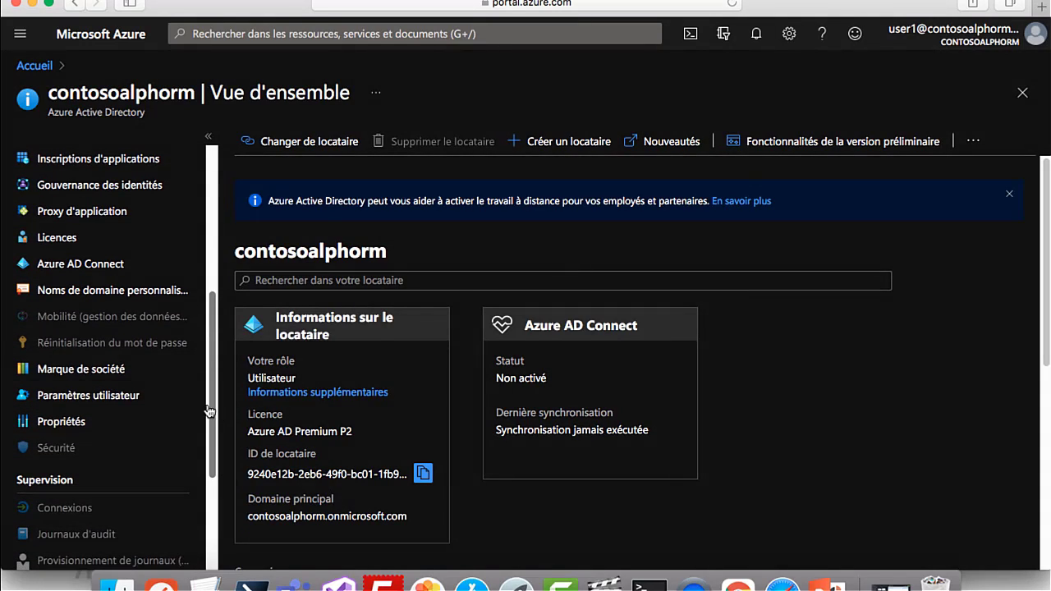
pyautogui.click(66, 456)
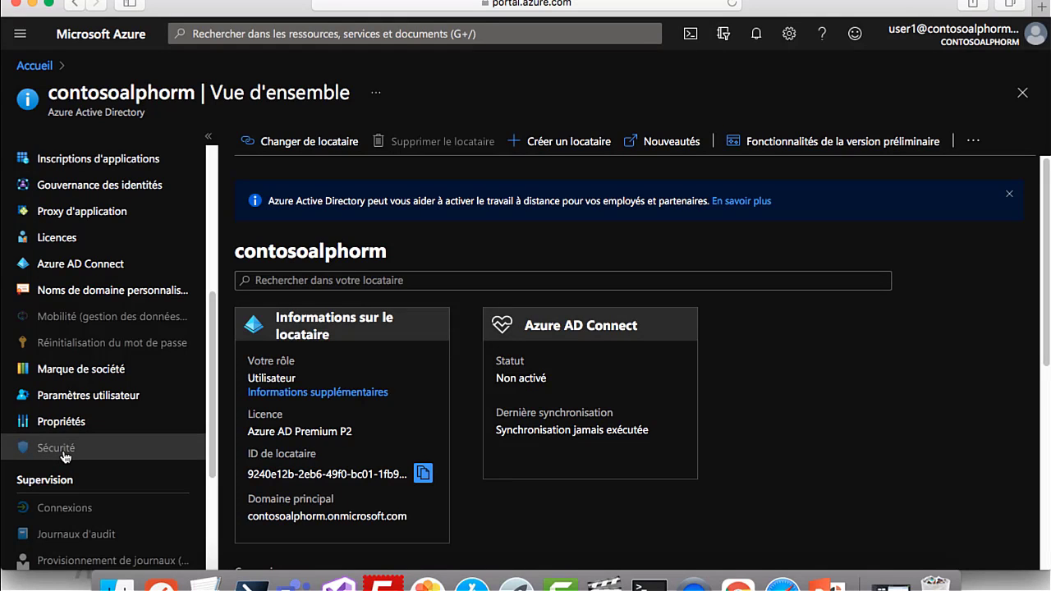
pyautogui.scroll(5, 66, 444)
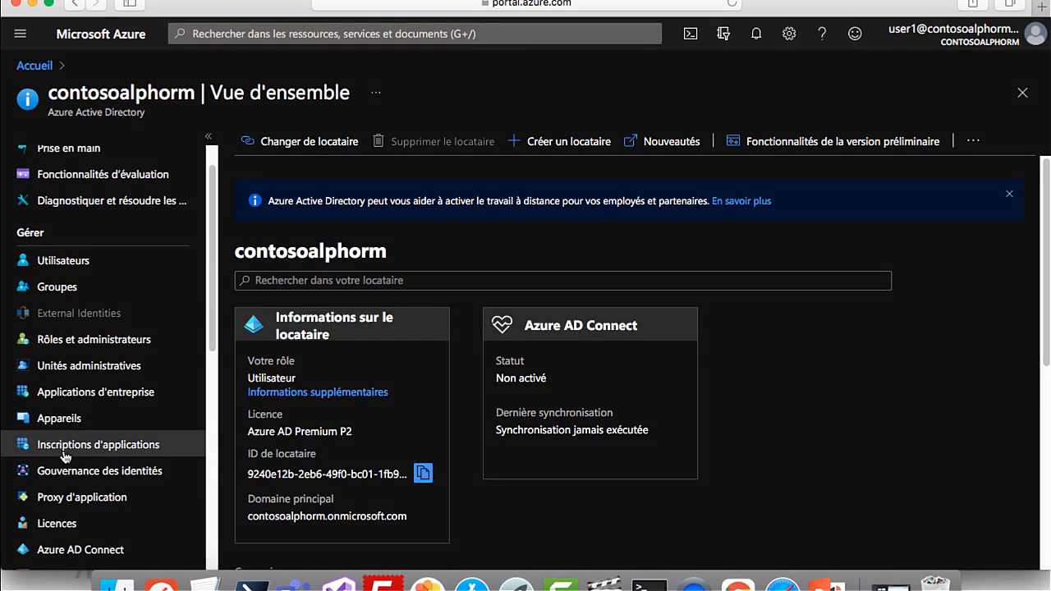
# Find and open Privileged Identity Management as user1, and display user1's own eligible Azure AD roles.
pyautogui.click(270, 42)
pyautogui.write('p')
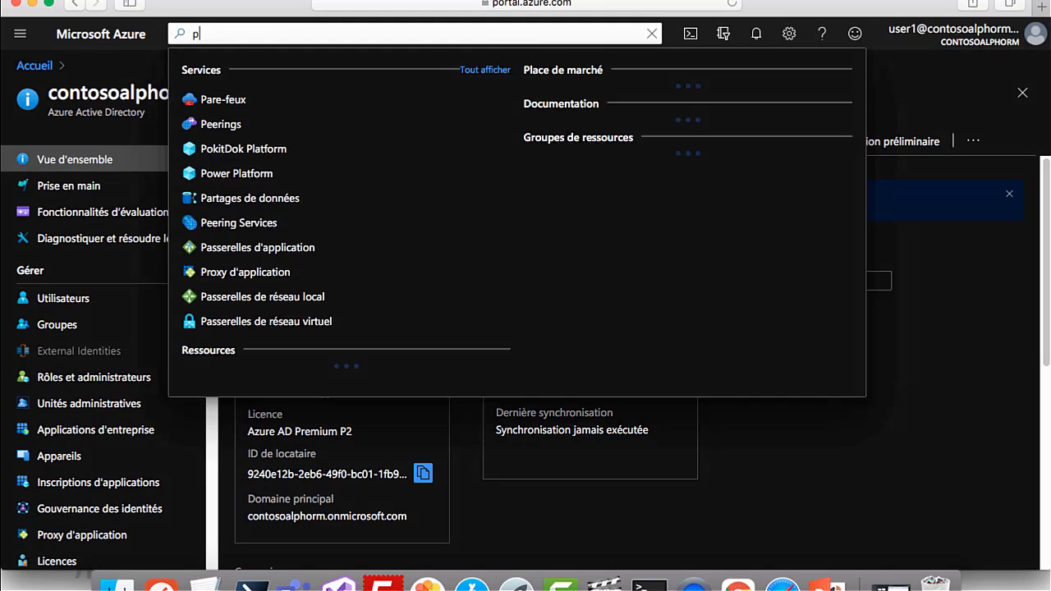
pyautogui.write('im')
pyautogui.click(315, 99)
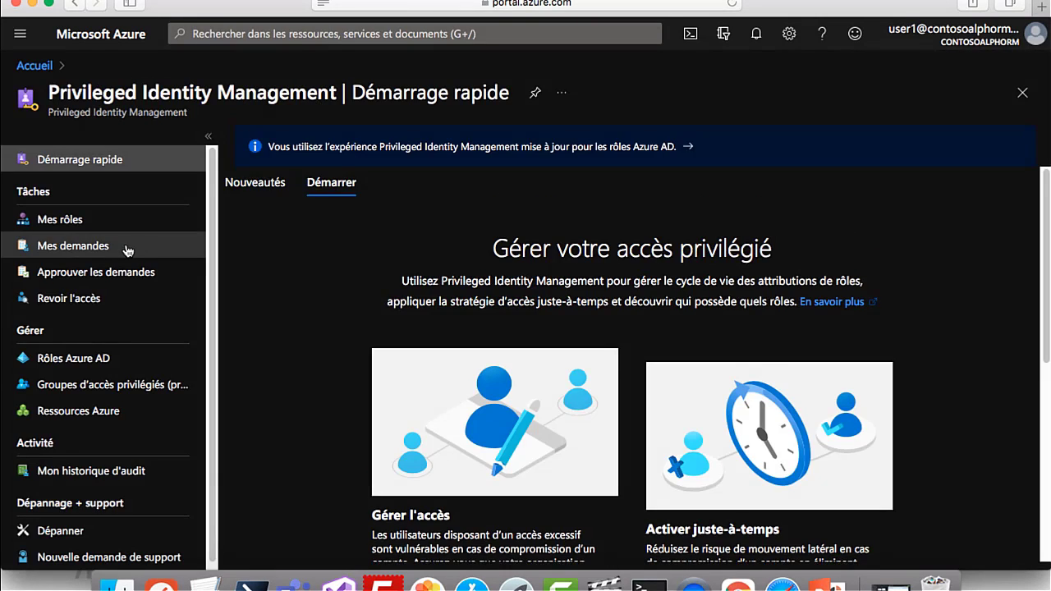
pyautogui.click(69, 222)
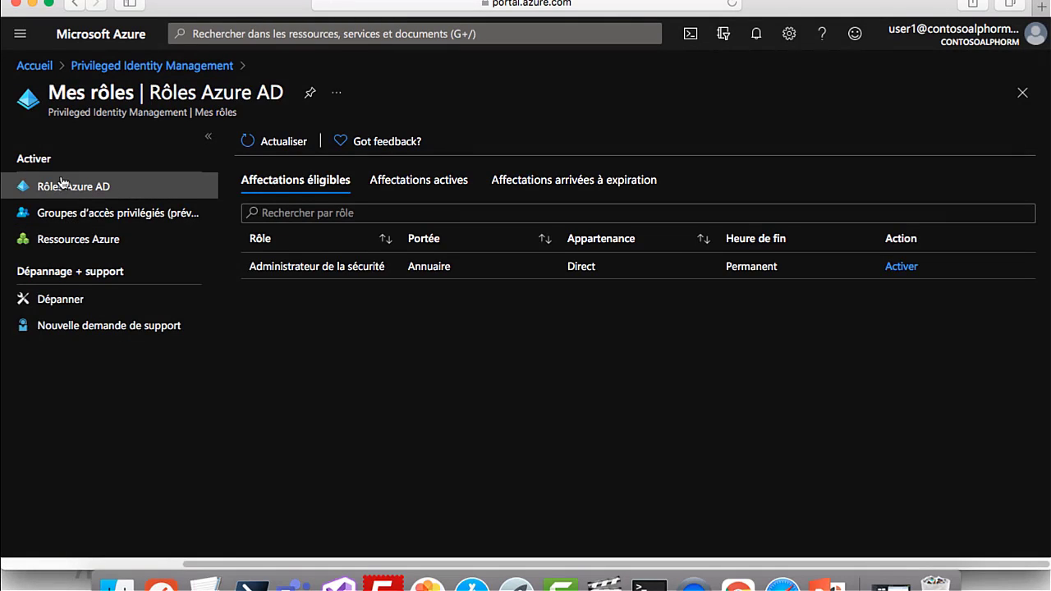
# Start activating the Administrateur de la sécurité role, entering Ticket 12345 as the ticket system and BE234 as the ticket number.
pyautogui.click(901, 275)
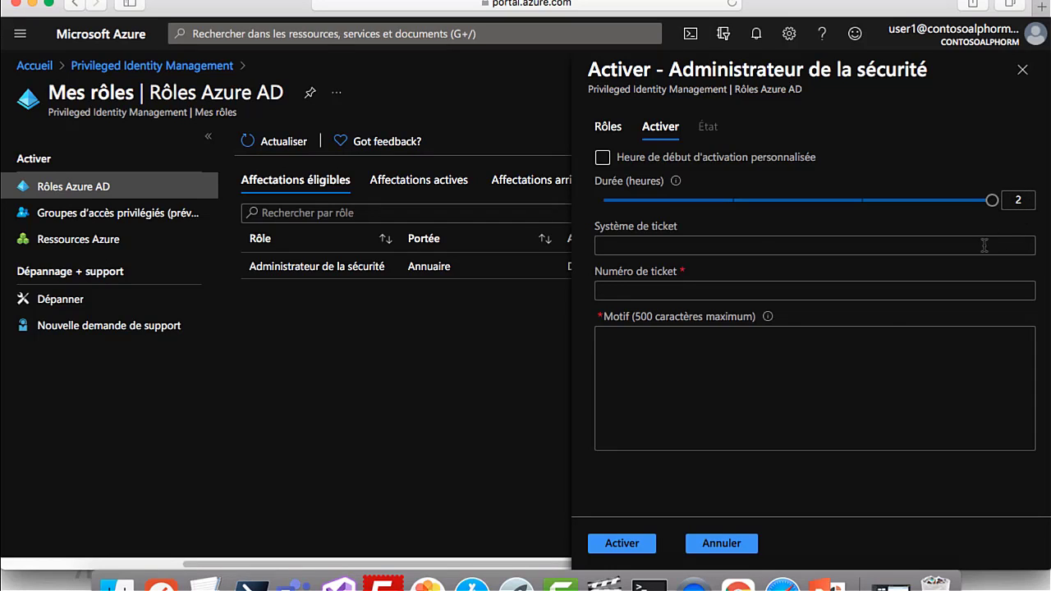
pyautogui.click(729, 249)
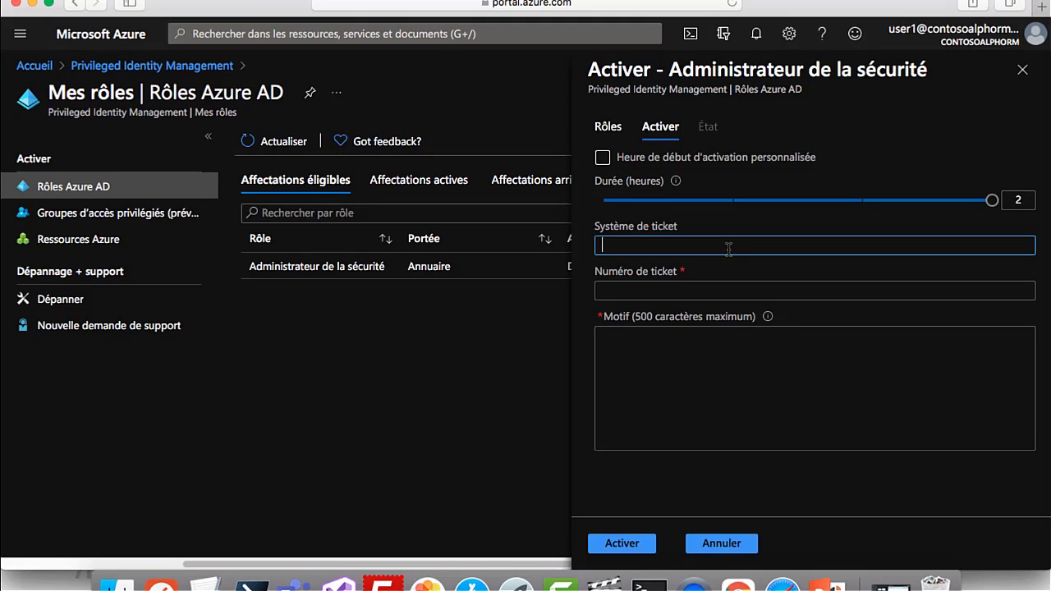
pyautogui.write('Ticket 12345')
pyautogui.click(711, 287)
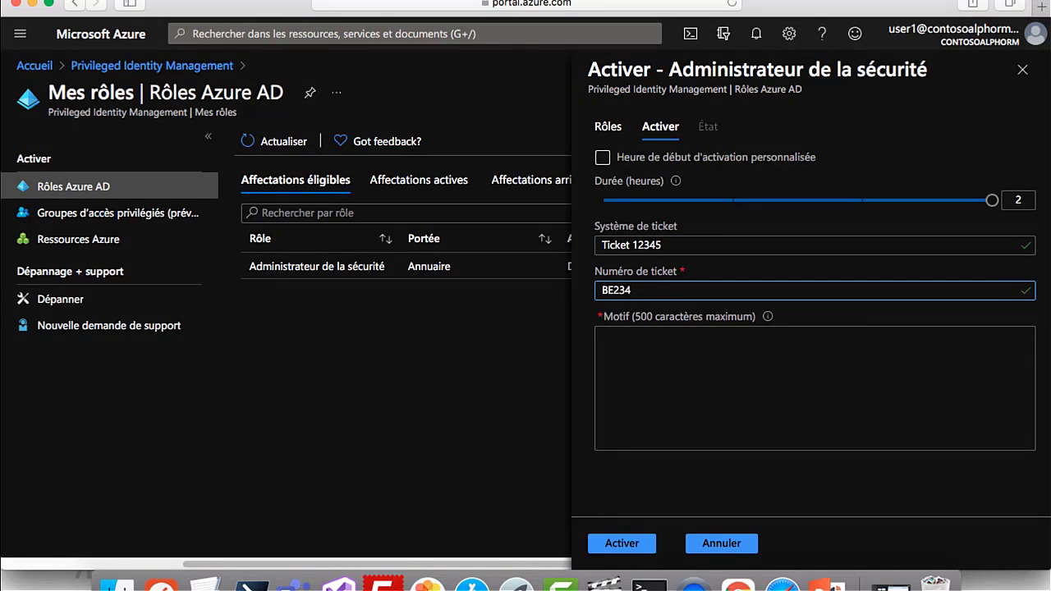
# Enter "Besoin de chenger Identity protection" as the activation reason and submit the role activation request.
pyautogui.click(715, 368)
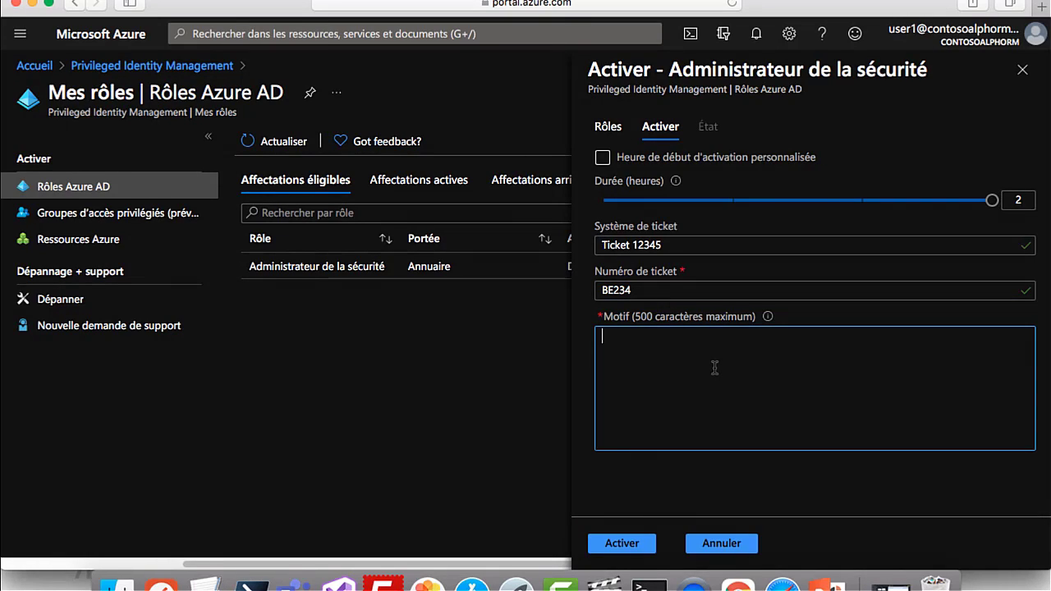
pyautogui.write('BEsoin ')
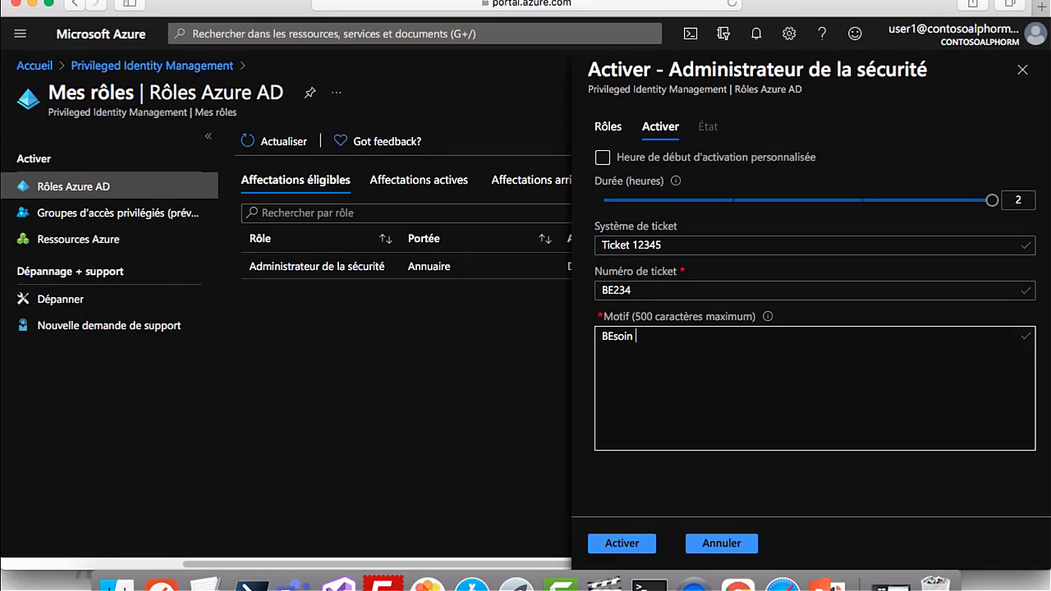
pyautogui.write('de changer Identity protection')
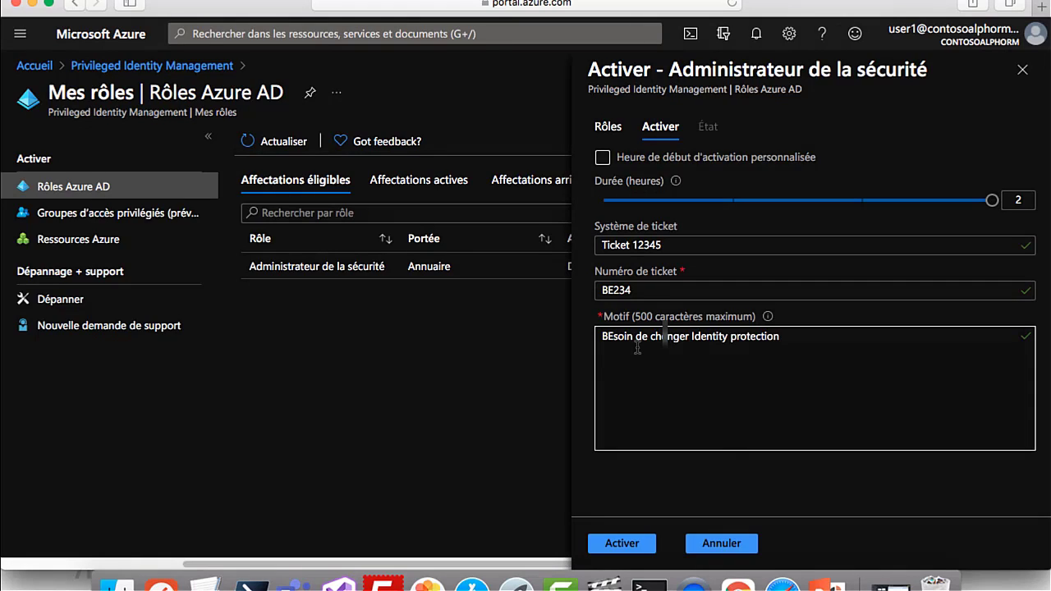
pyautogui.click(614, 337)
pyautogui.press('BackSpace')
pyautogui.write('e')
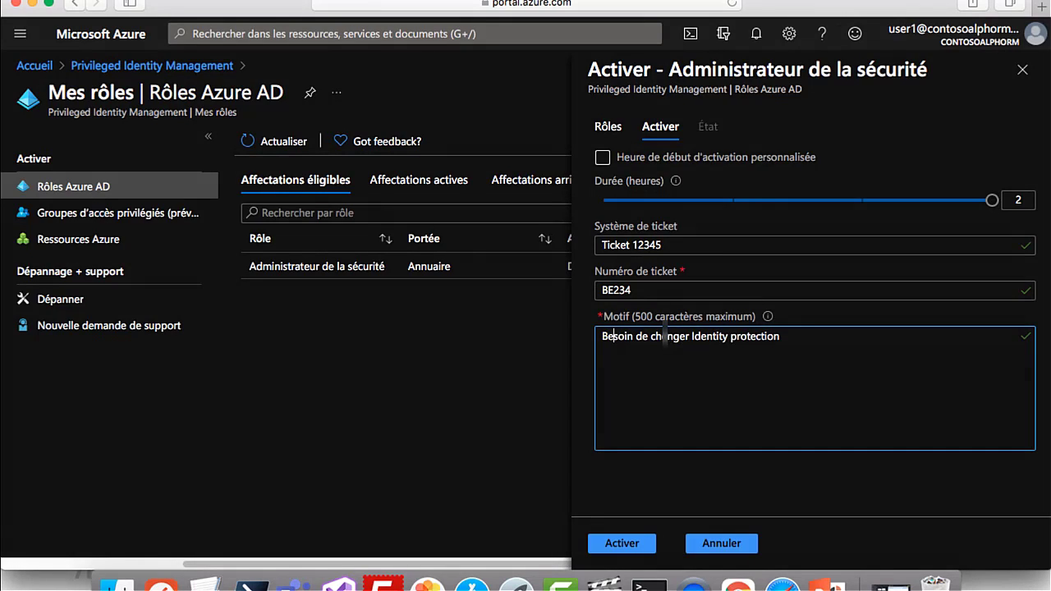
pyautogui.click(617, 542)
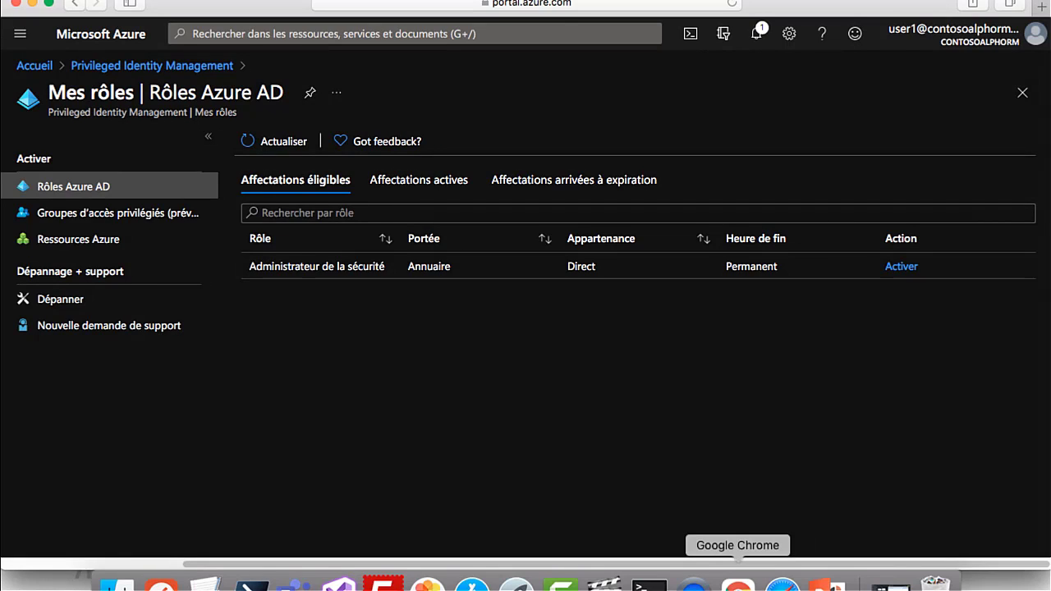
# Switch to the administrator session in Google Chrome and open the Azure AD role activation requests awaiting approval in Privileged Identity Management.
pyautogui.click(737, 584)
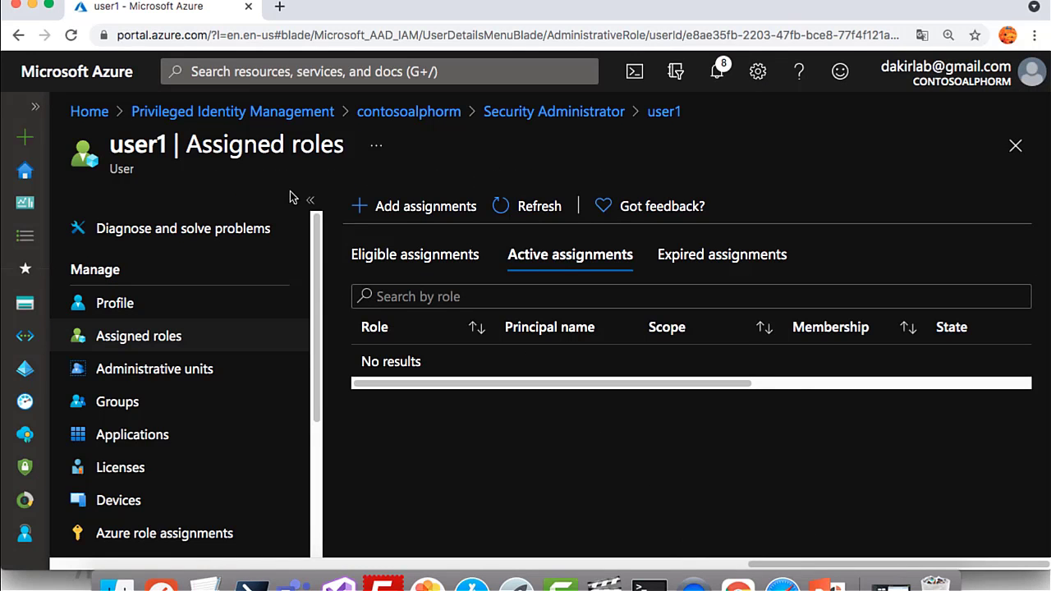
pyautogui.click(273, 115)
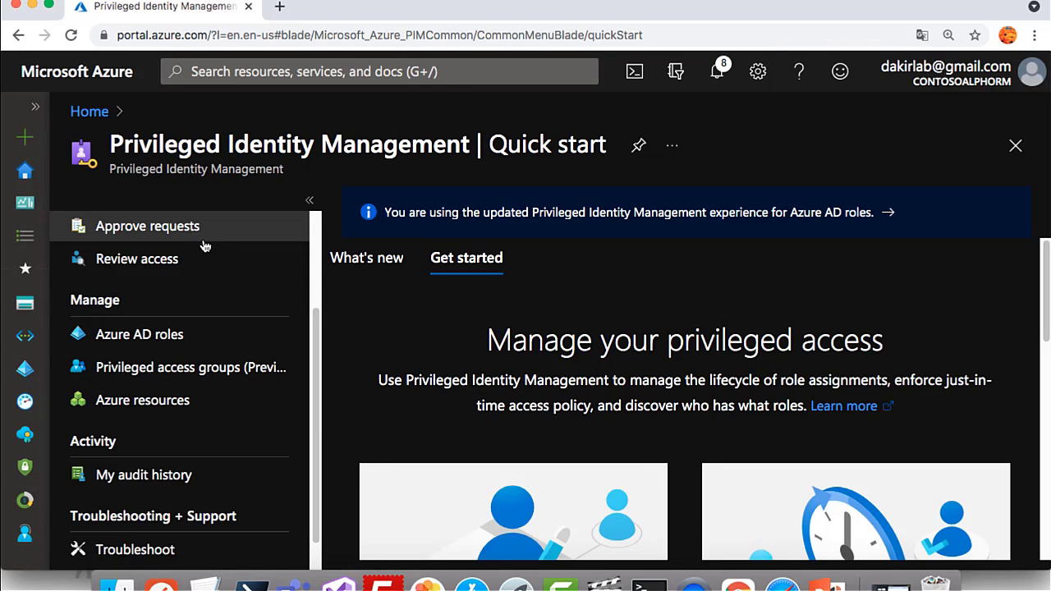
pyautogui.scroll(3, 204, 246)
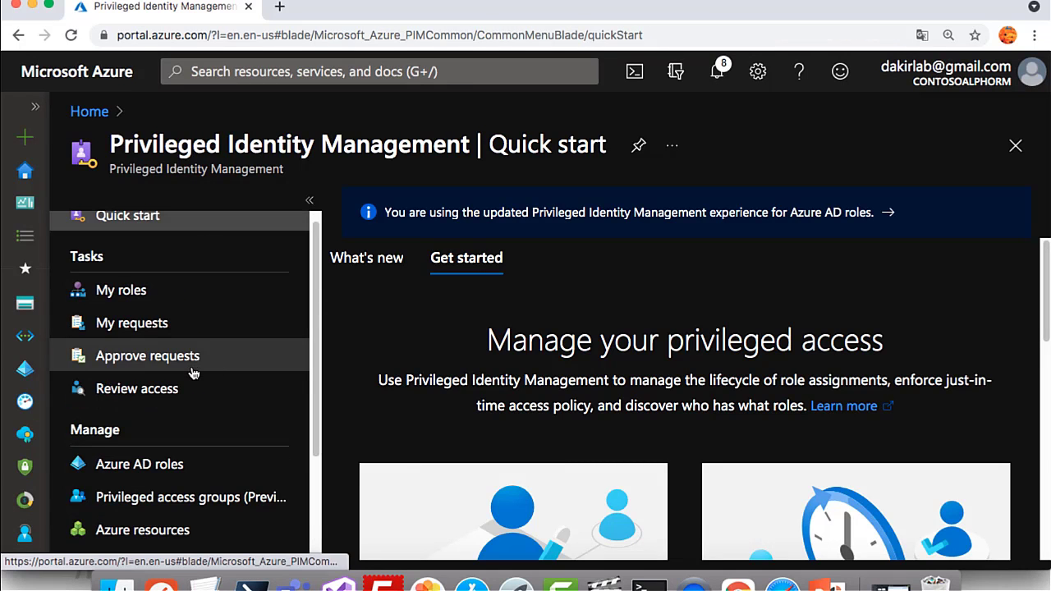
pyautogui.click(139, 362)
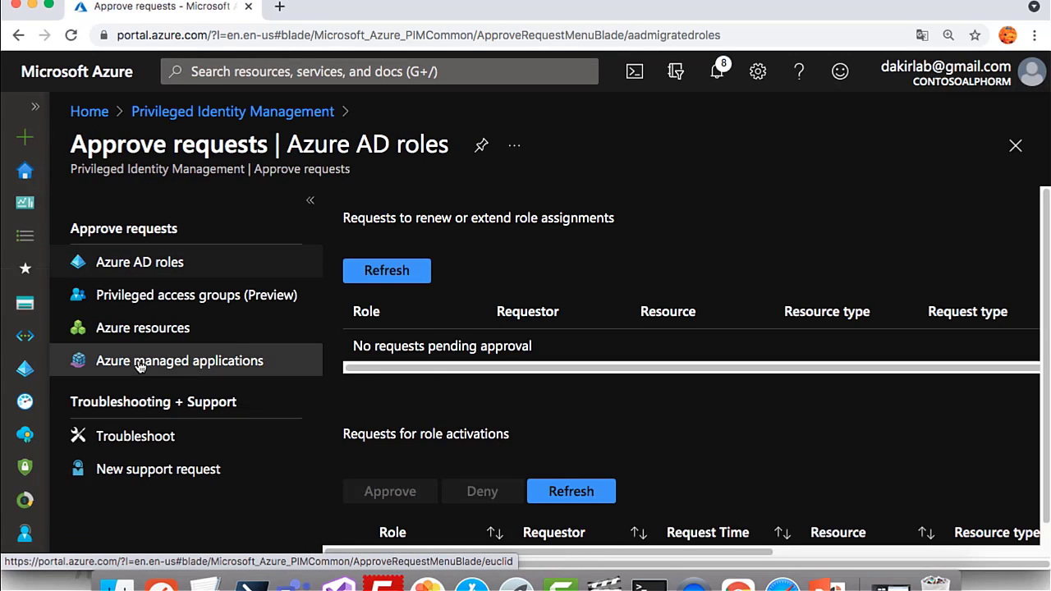
pyautogui.scroll(-2, 675, 440)
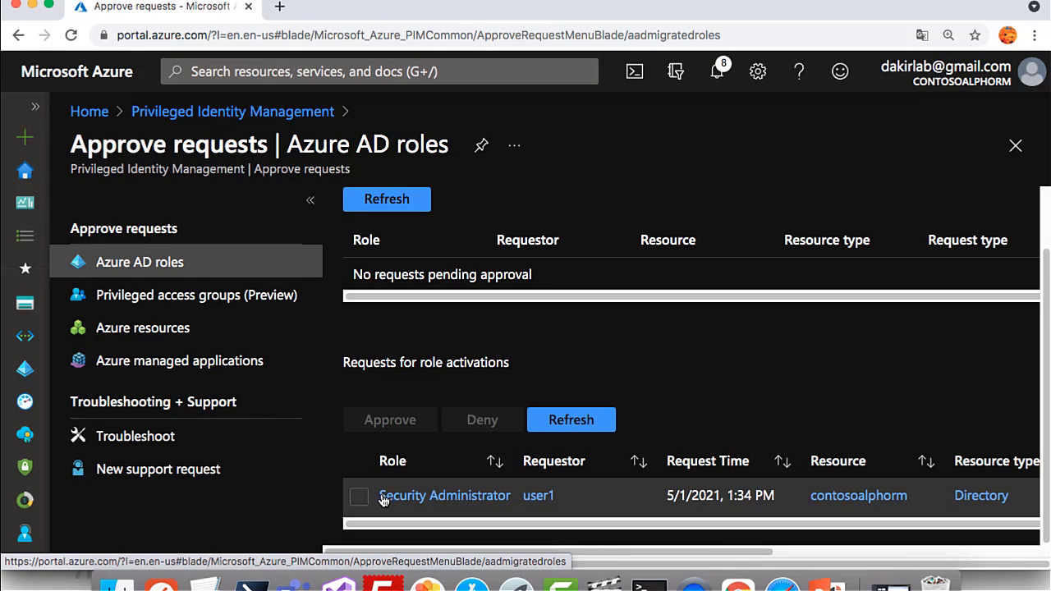
# Select user1's Security Administrator activation request and review its resource, reason and ticket details.
pyautogui.click(361, 496)
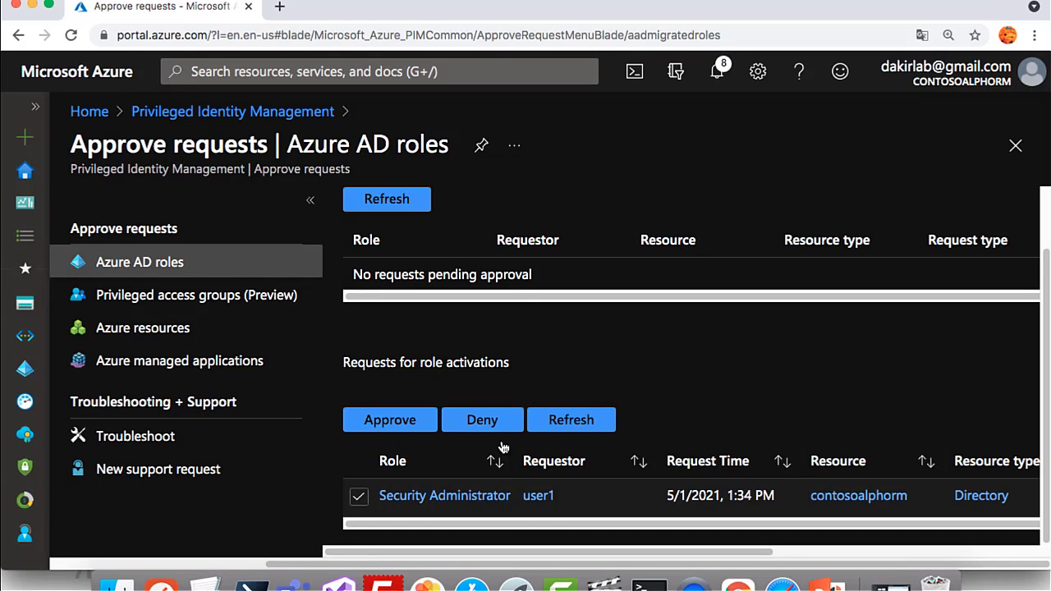
pyautogui.moveTo(525, 524); pyautogui.dragTo(798, 524)
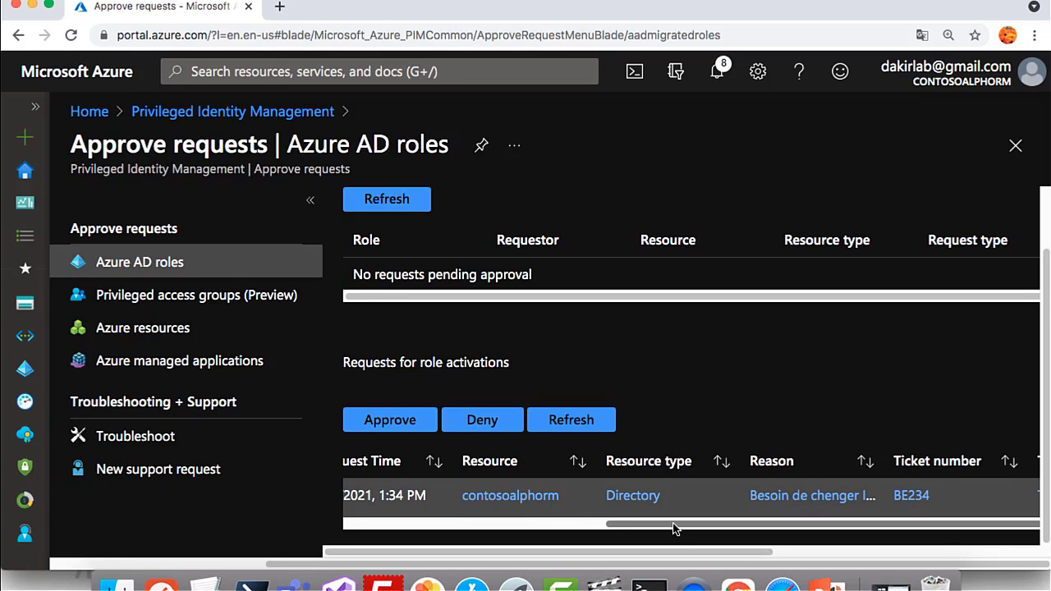
pyautogui.hscroll(1, 674, 528)
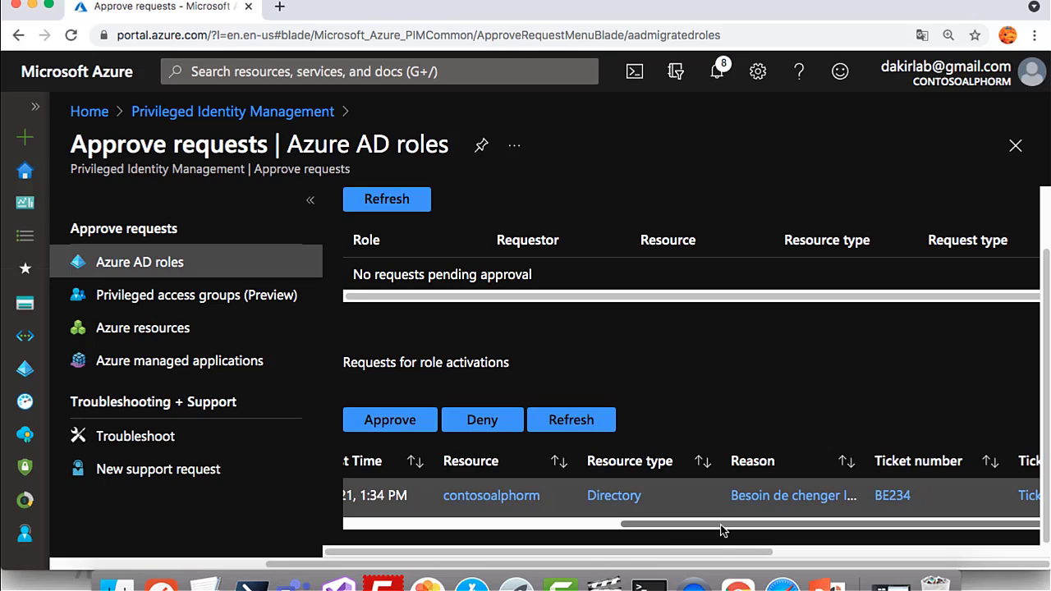
pyautogui.hscroll(-3, 698, 528)
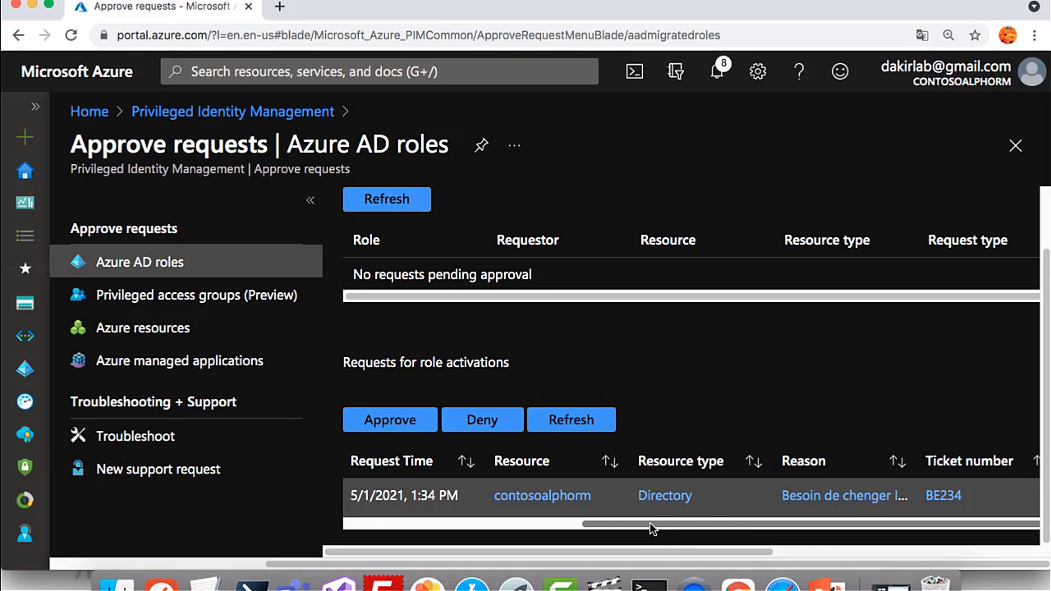
pyautogui.moveTo(652, 529); pyautogui.dragTo(419, 524)
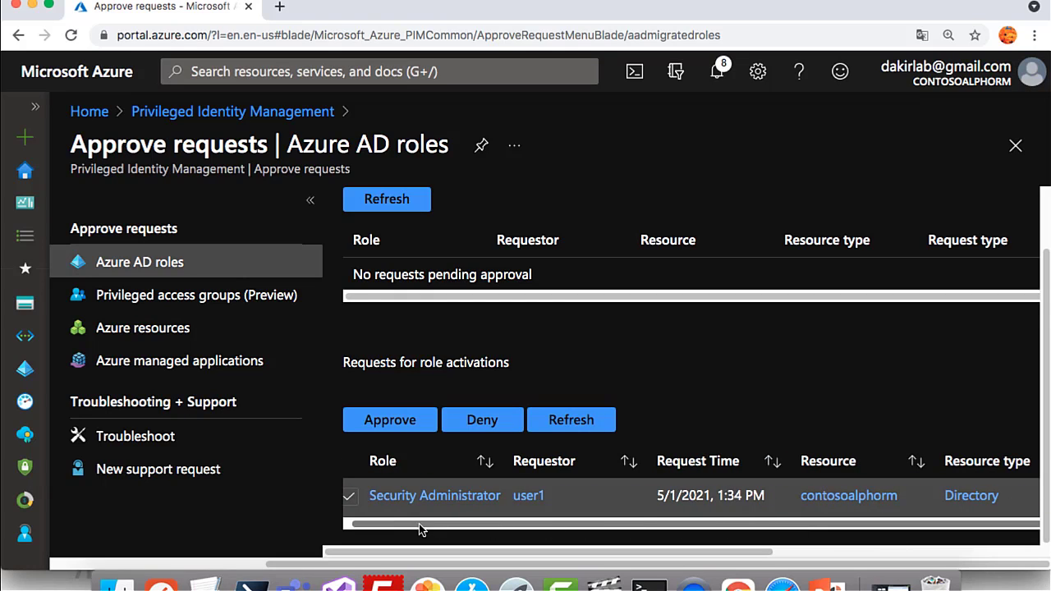
# Approve user1's Security Administrator activation request with the justification "ok".
pyautogui.click(390, 420)
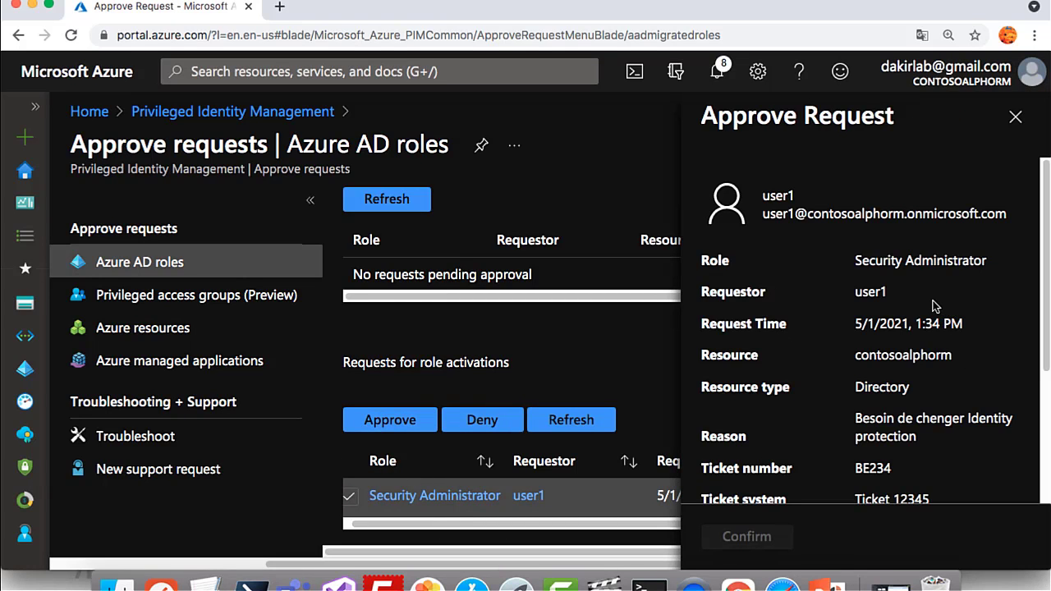
pyautogui.scroll(-3, 975, 299)
pyautogui.click(844, 427)
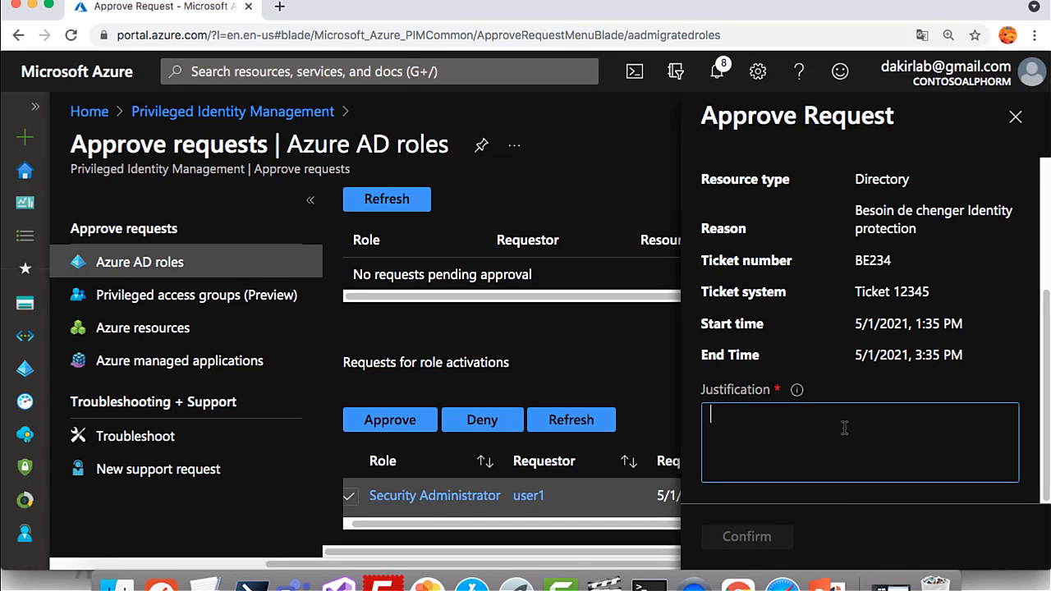
pyautogui.write('ok')
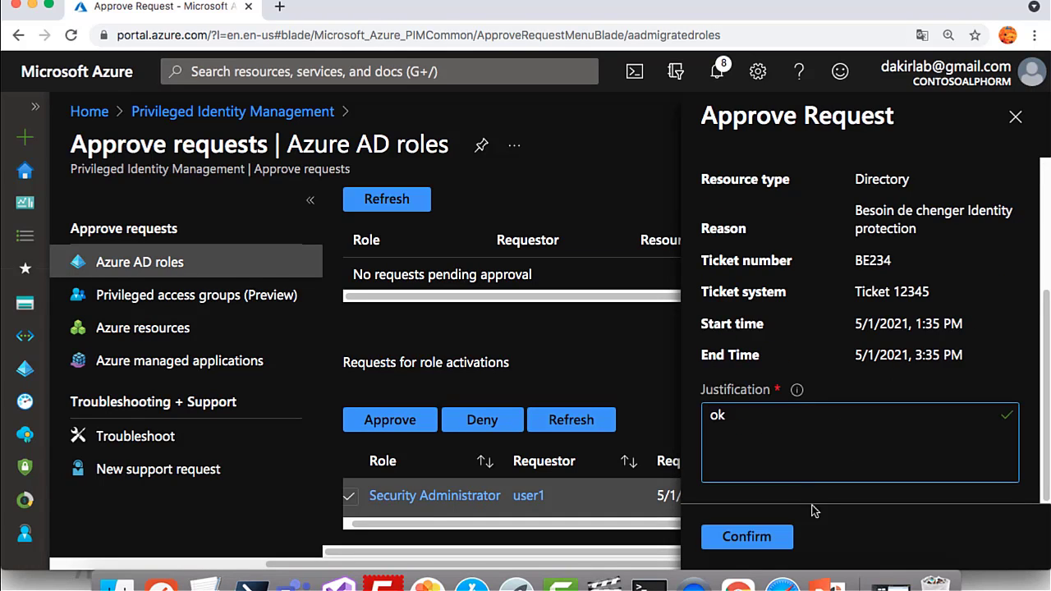
pyautogui.click(767, 540)
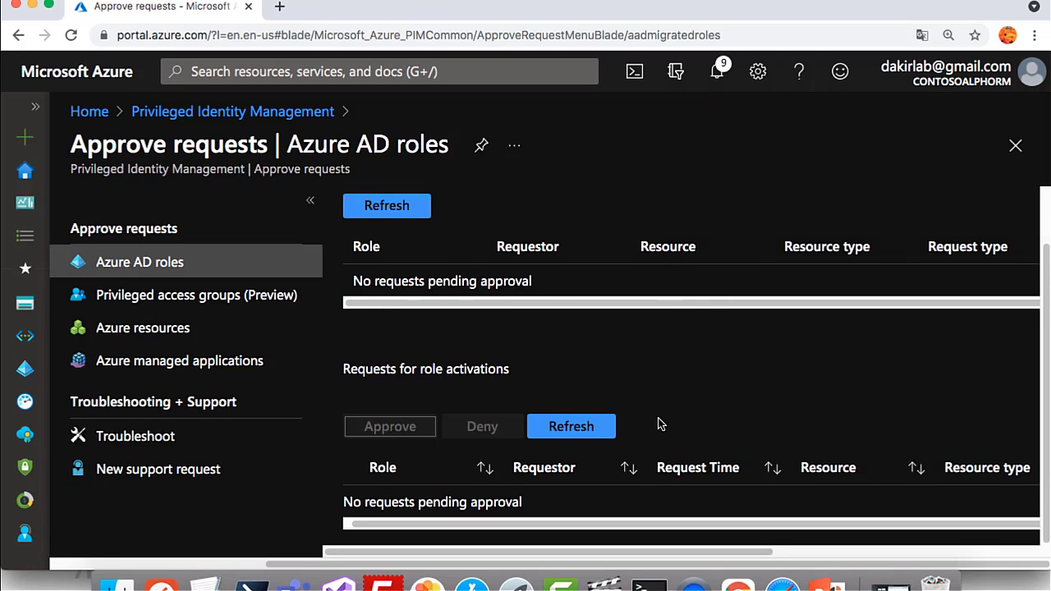
# Switch back to user1's session in Safari and check the active Azure AD role assignments.
pyautogui.click(782, 585)
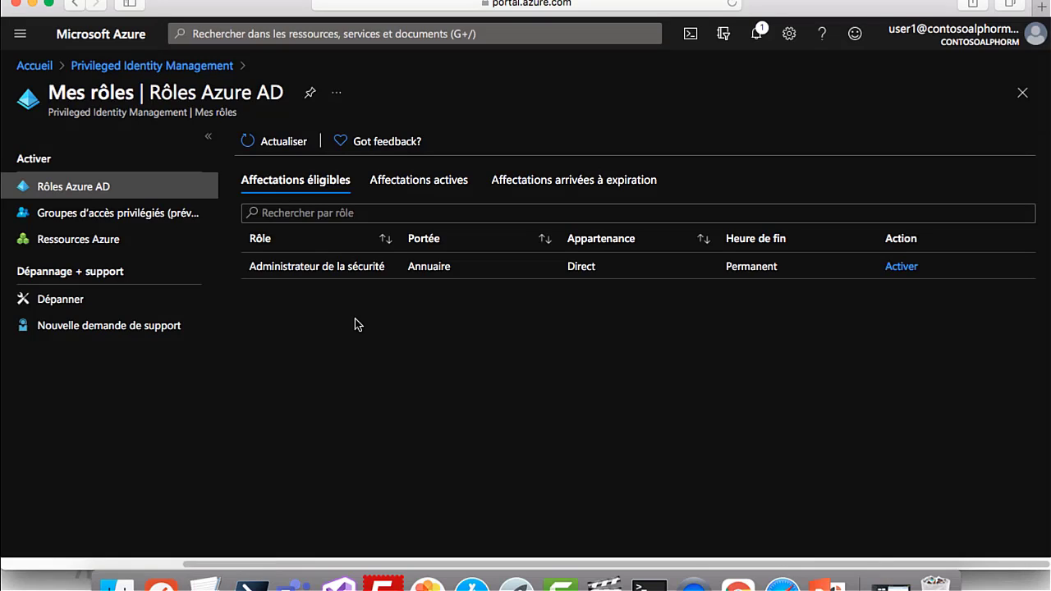
pyautogui.click(437, 187)
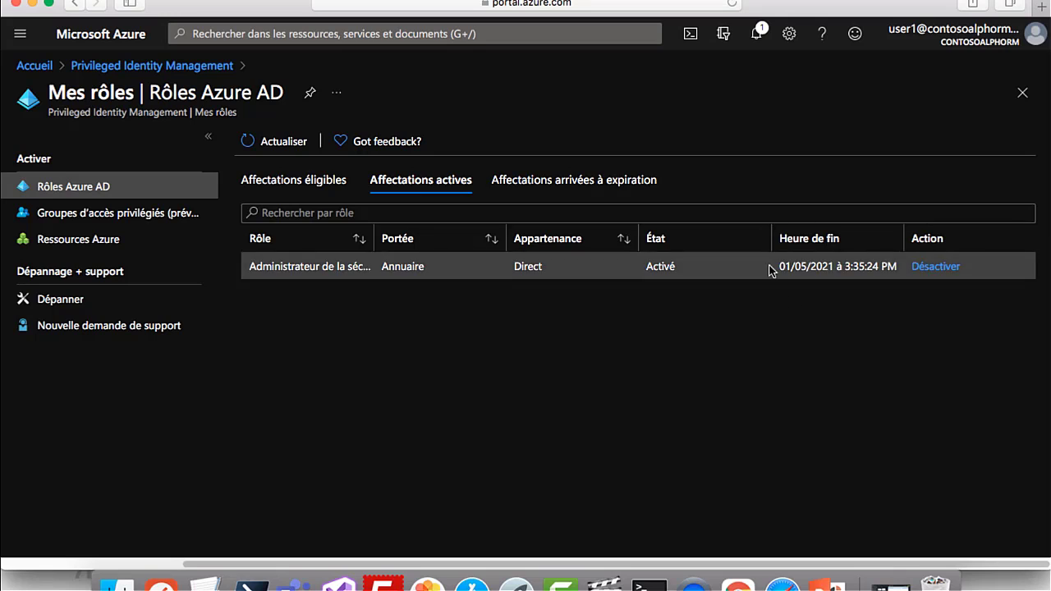
# Return to the portal home, reopen Azure Active Directory as user1 and go to the tenant's Sécurité section.
pyautogui.click(34, 68)
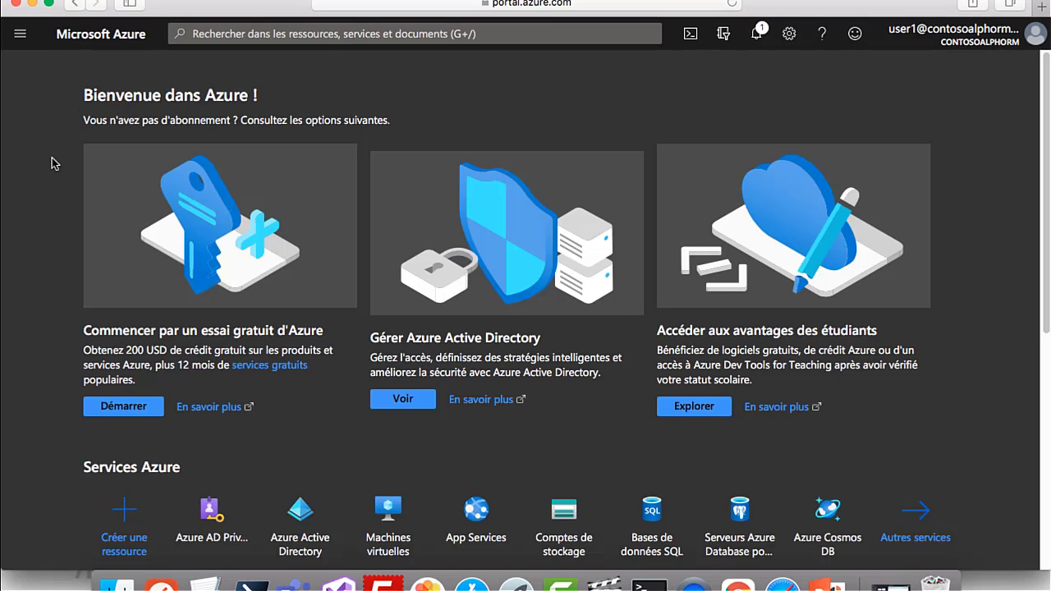
pyautogui.click(20, 34)
pyautogui.click(63, 420)
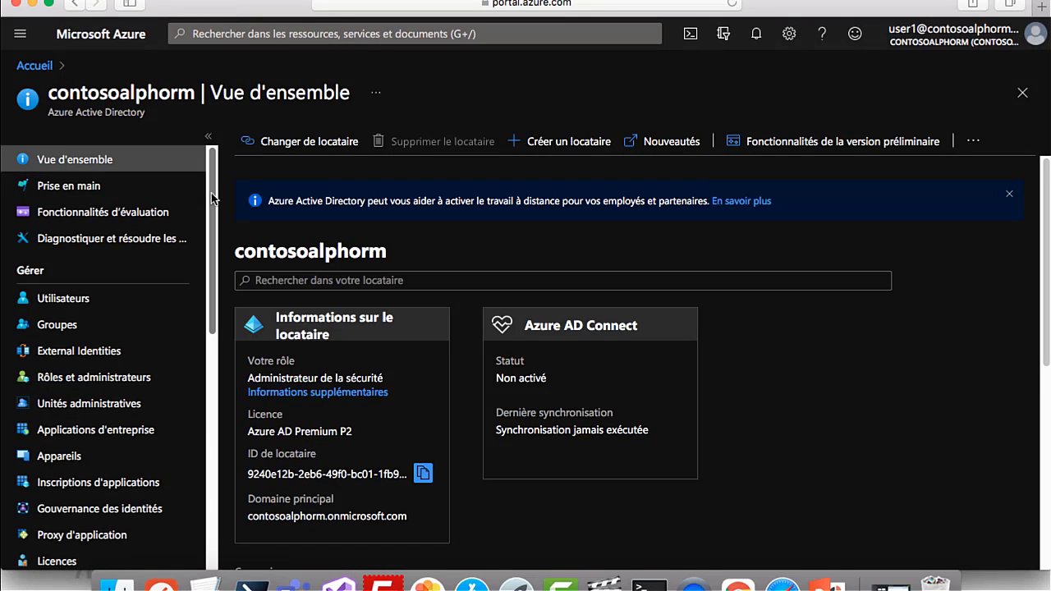
pyautogui.moveTo(212, 189); pyautogui.dragTo(189, 353)
pyautogui.scroll(-1, 148, 378)
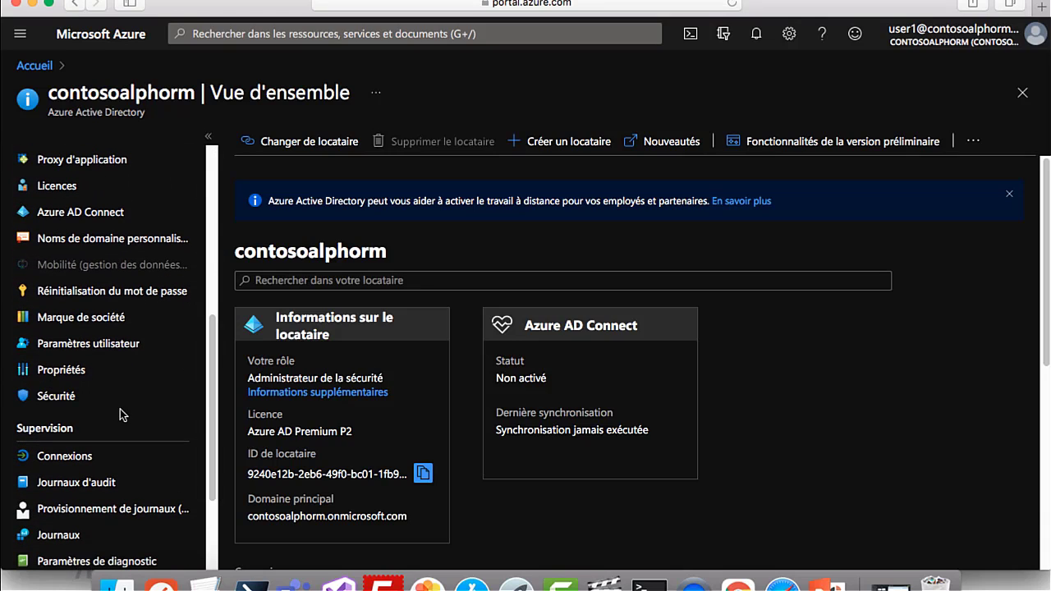
pyautogui.click(54, 401)
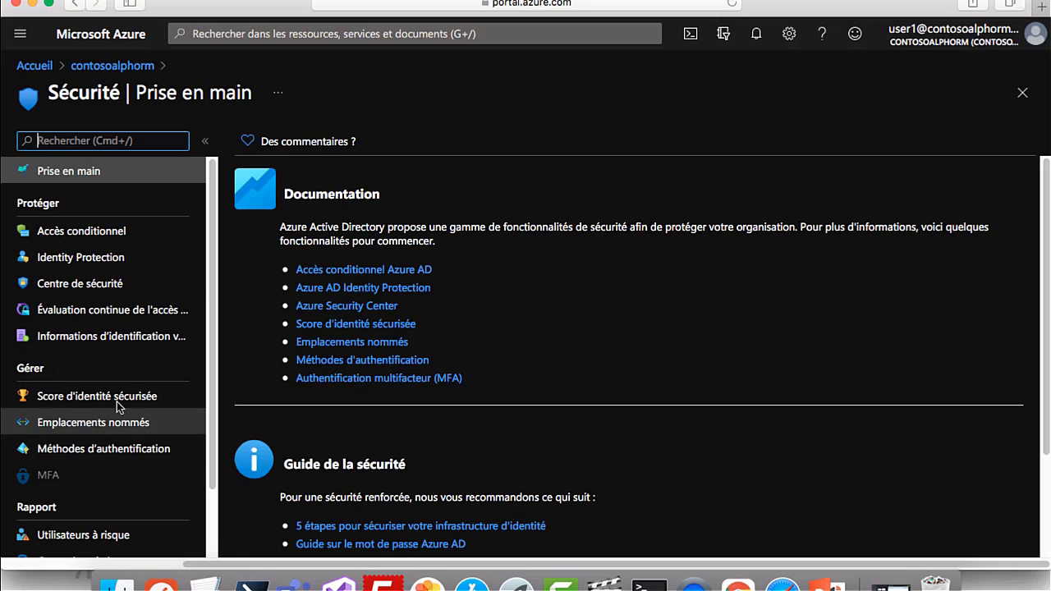
# In Identity Protection, set the user risk policy (Stratégie d'utilisateur à risque) to Activé and save it.
pyautogui.click(89, 262)
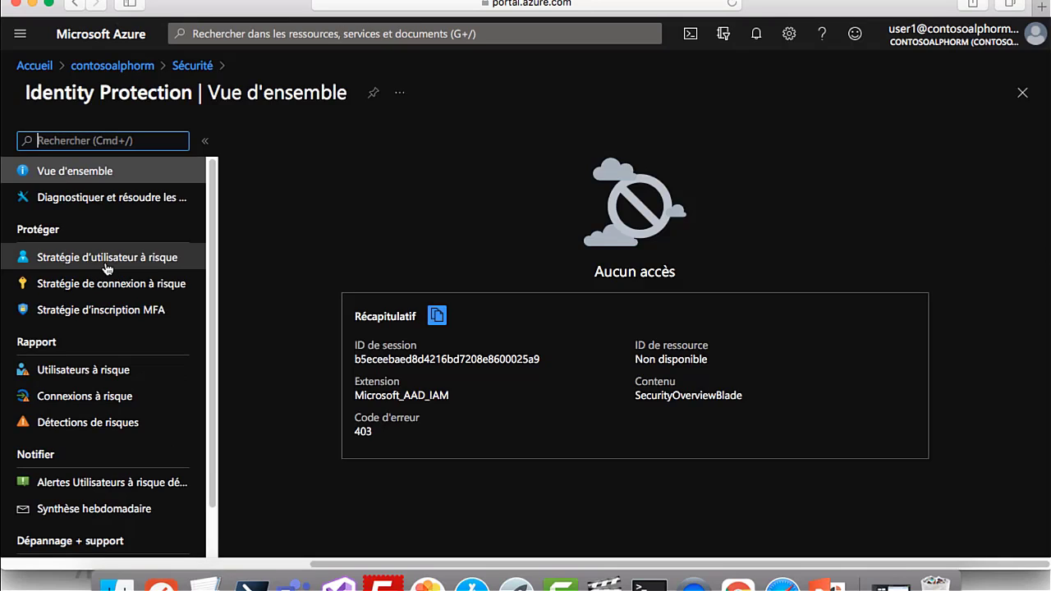
pyautogui.click(106, 265)
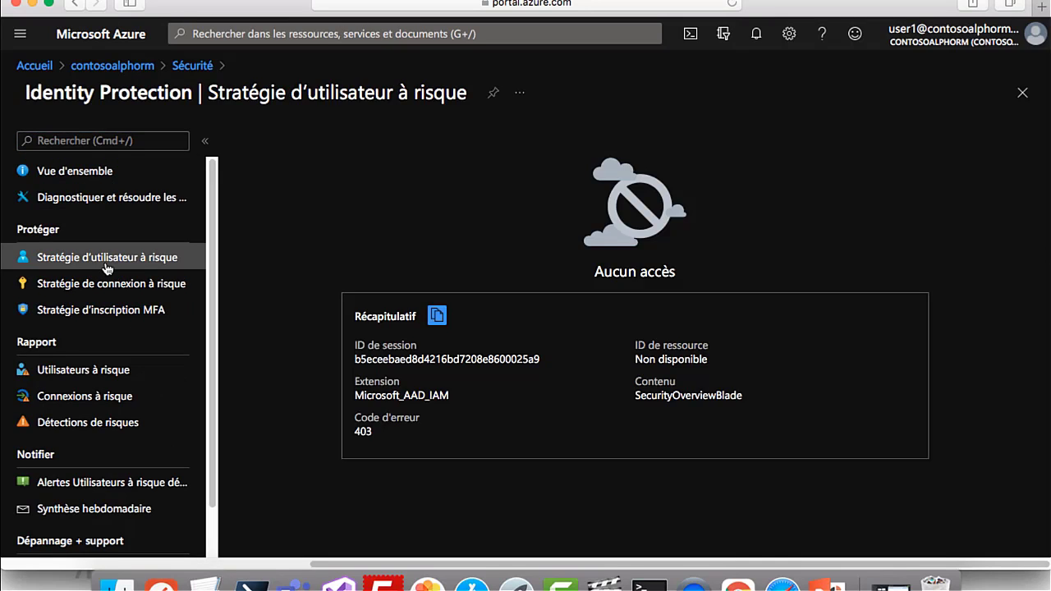
pyautogui.click(262, 503)
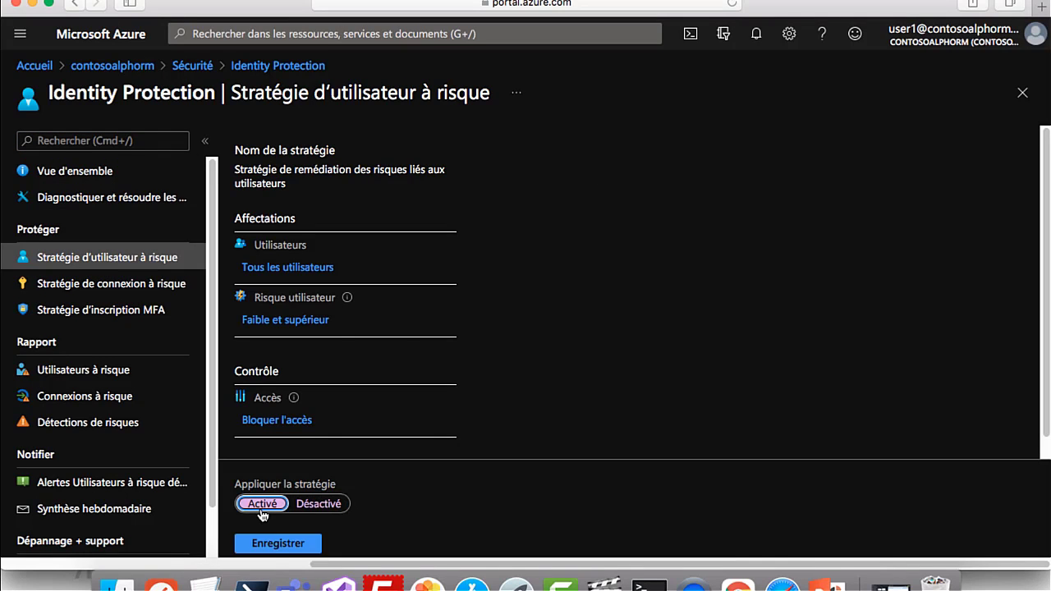
pyautogui.click(278, 543)
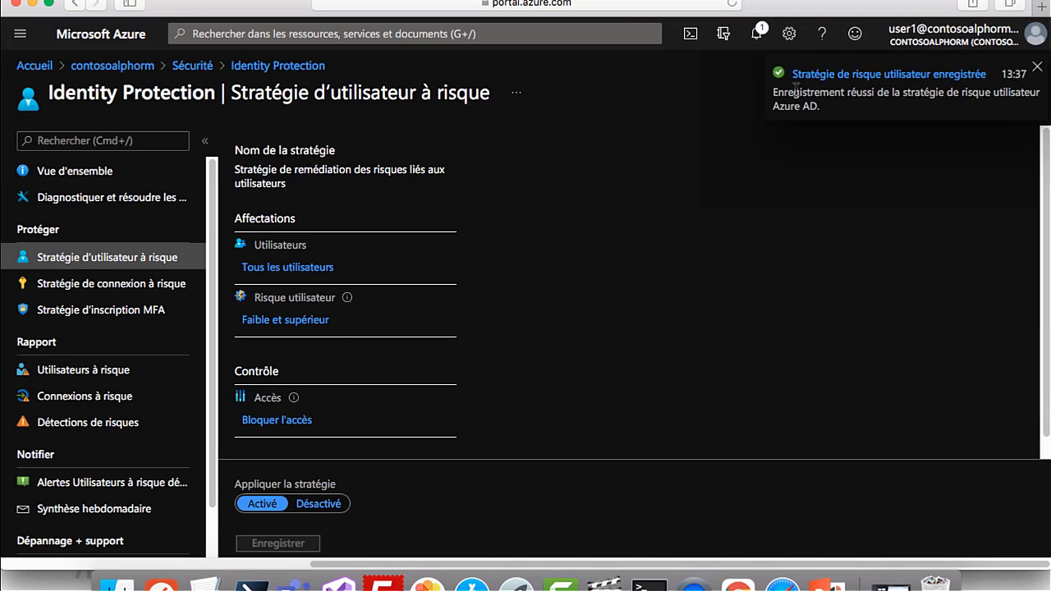
# Set the Identity Protection user risk policy (Stratégie d'utilisateur à risque) to Désactivé and save it.
pyautogui.click(319, 505)
pyautogui.click(309, 508)
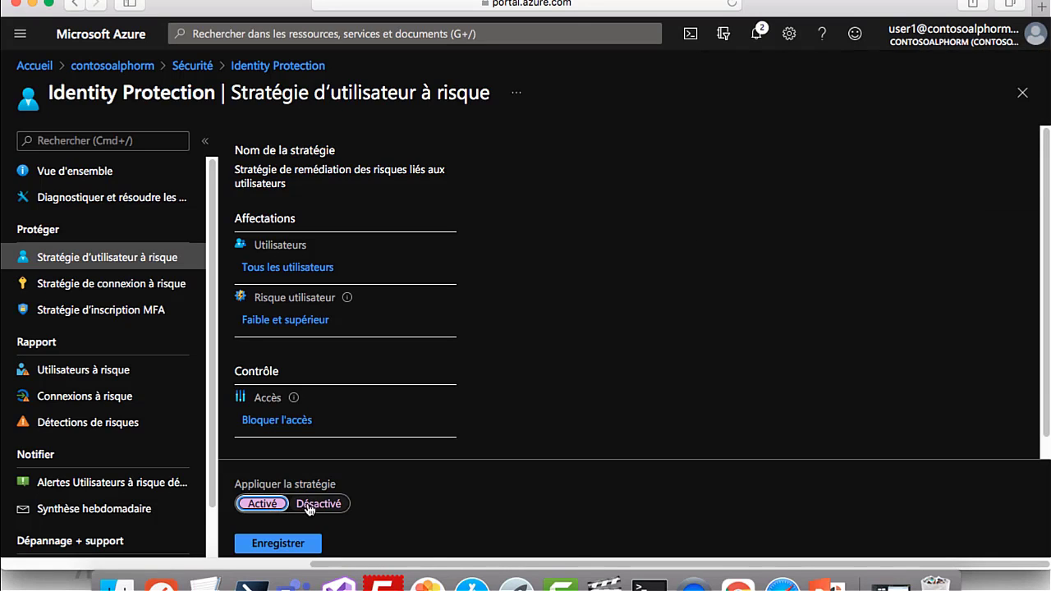
pyautogui.click(309, 507)
pyautogui.click(298, 538)
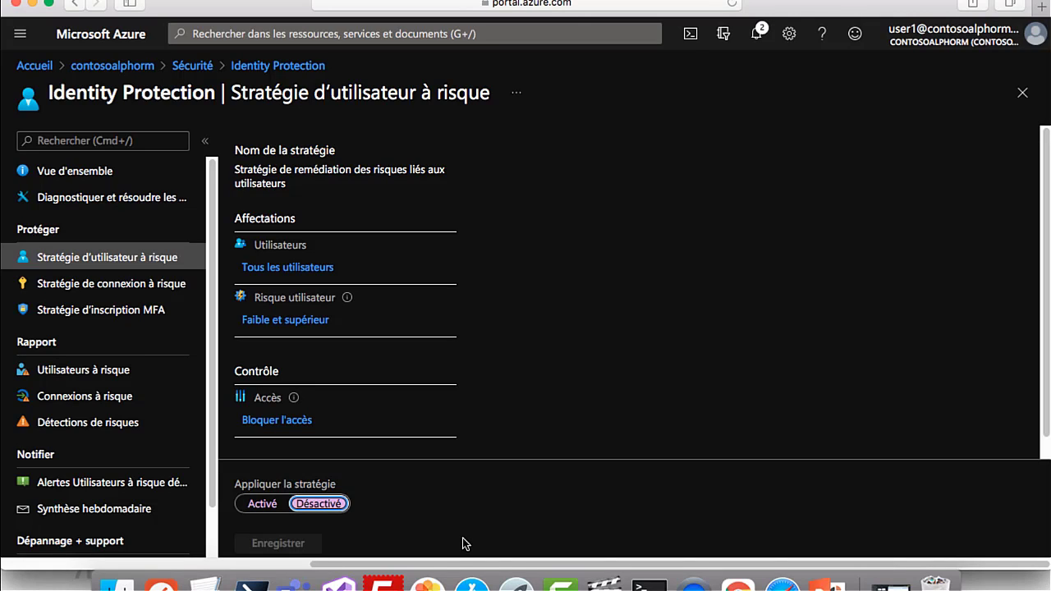
# Open user1's active Azure AD role assignments in Privileged Identity Management, deactivate Administrateur de la sécurité, and return to the portal home.
pyautogui.click(307, 33)
pyautogui.click(306, 180)
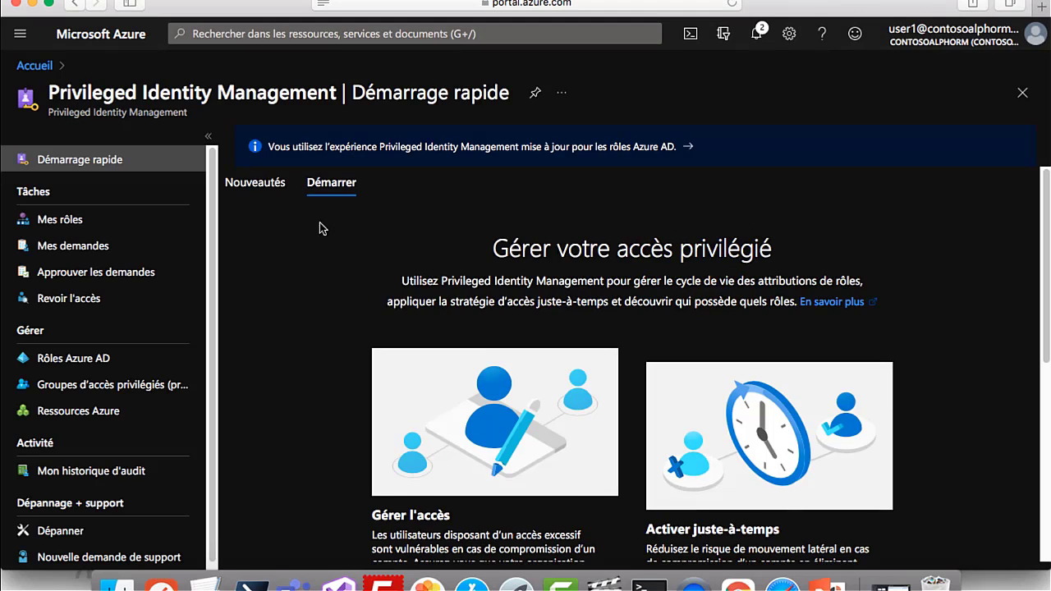
pyautogui.click(76, 222)
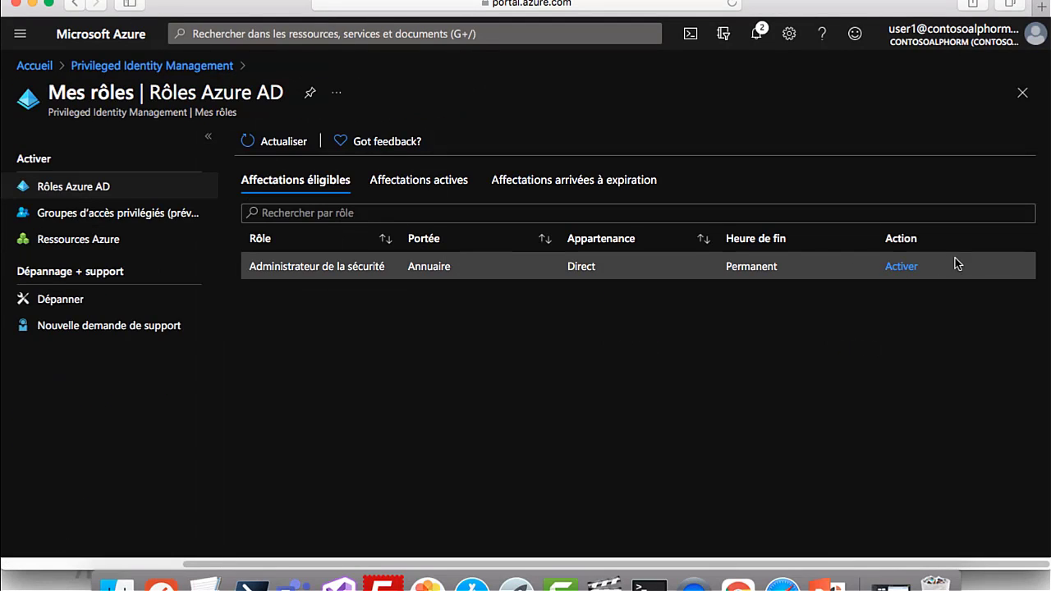
pyautogui.click(412, 182)
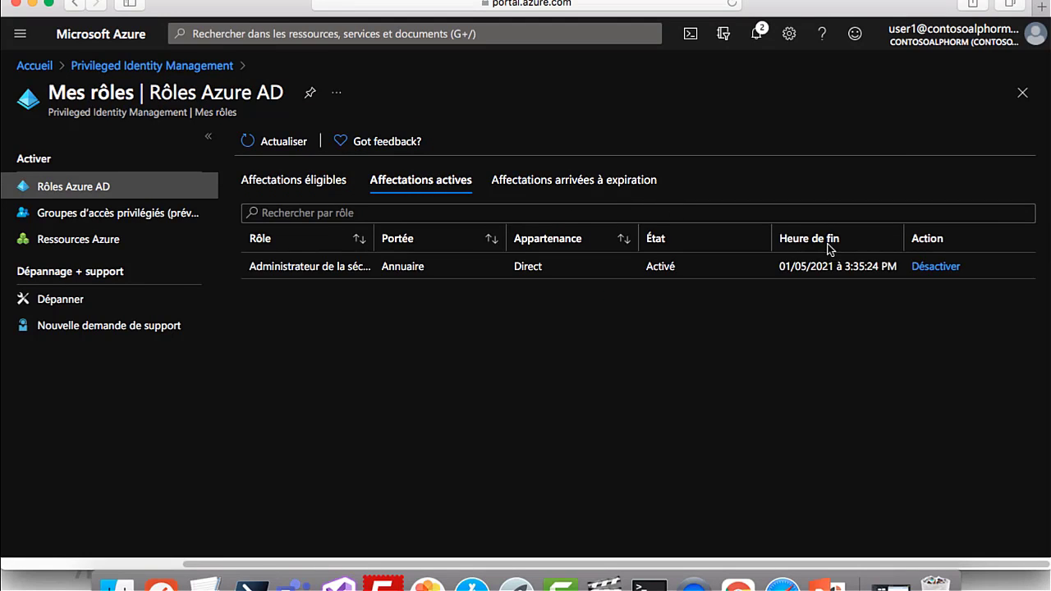
pyautogui.click(946, 269)
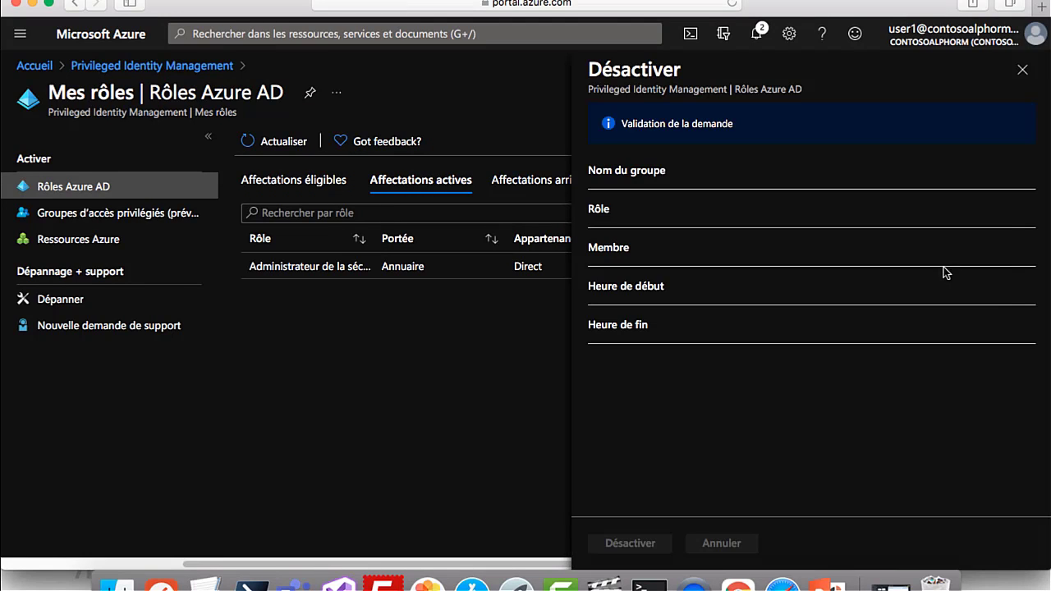
pyautogui.click(630, 544)
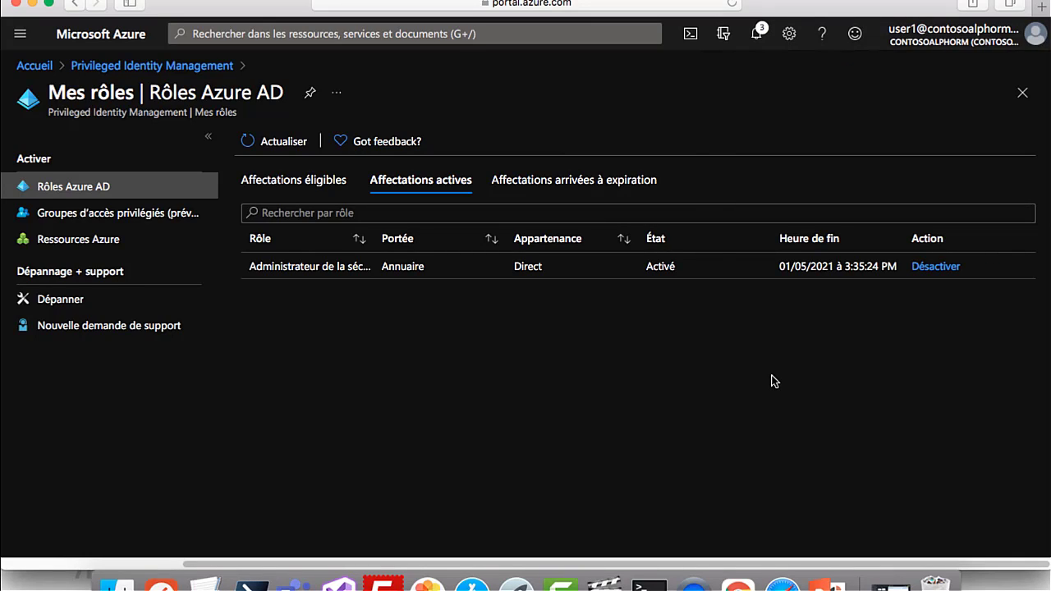
pyautogui.click(36, 67)
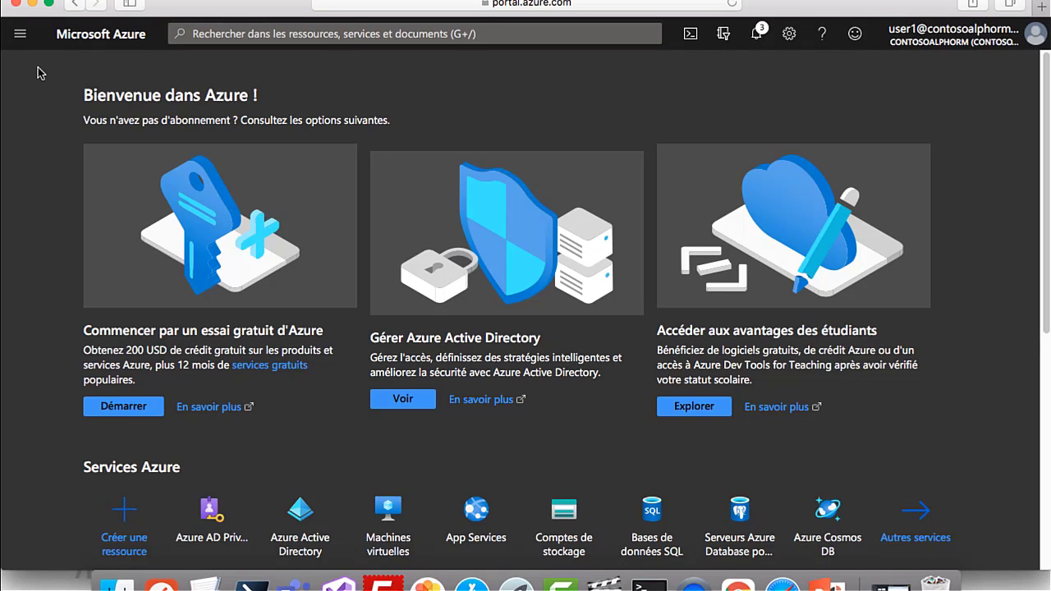
# Switch to the administrator's session in Chrome and open the Azure resources managed by Privileged Identity Management.
pyautogui.click(737, 584)
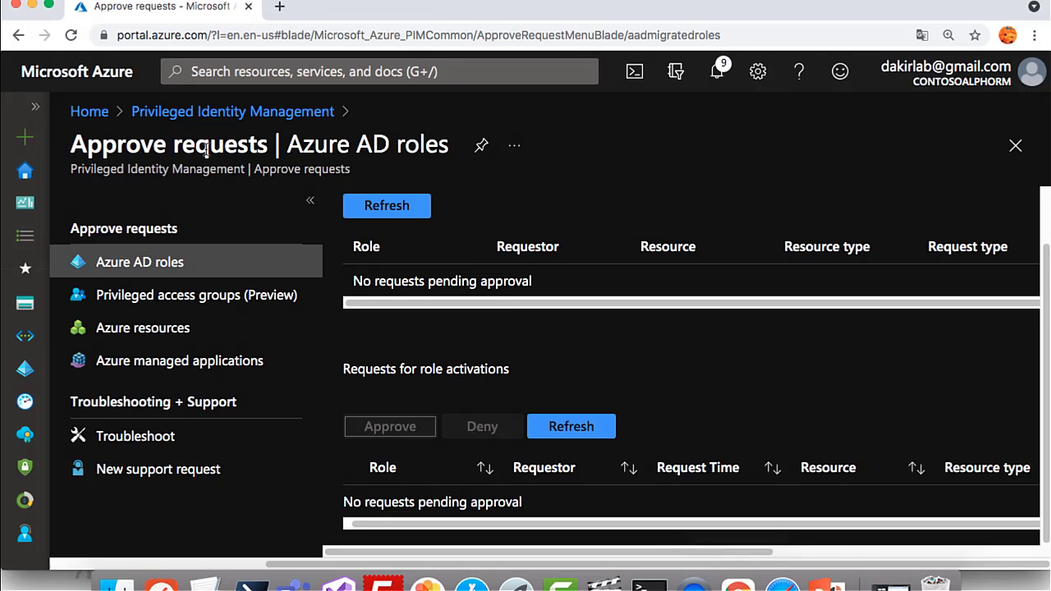
pyautogui.click(165, 115)
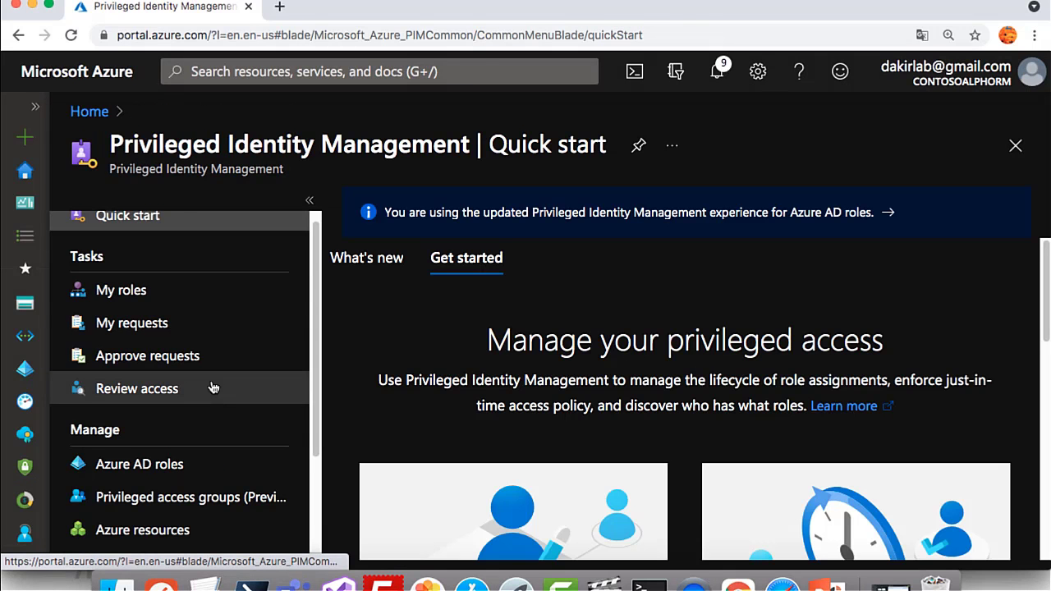
pyautogui.scroll(-2, 206, 404)
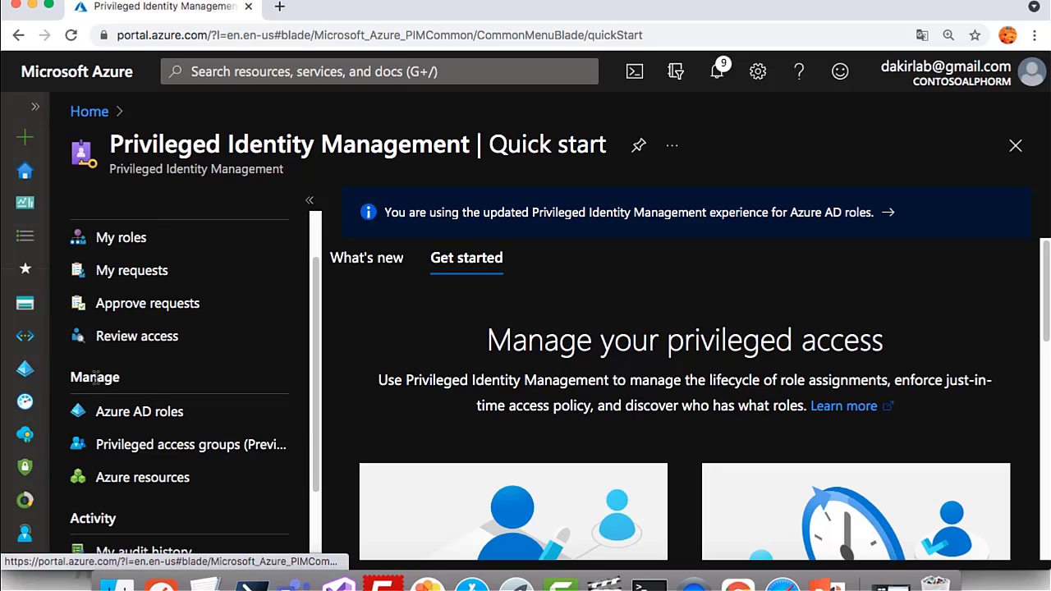
pyautogui.click(130, 483)
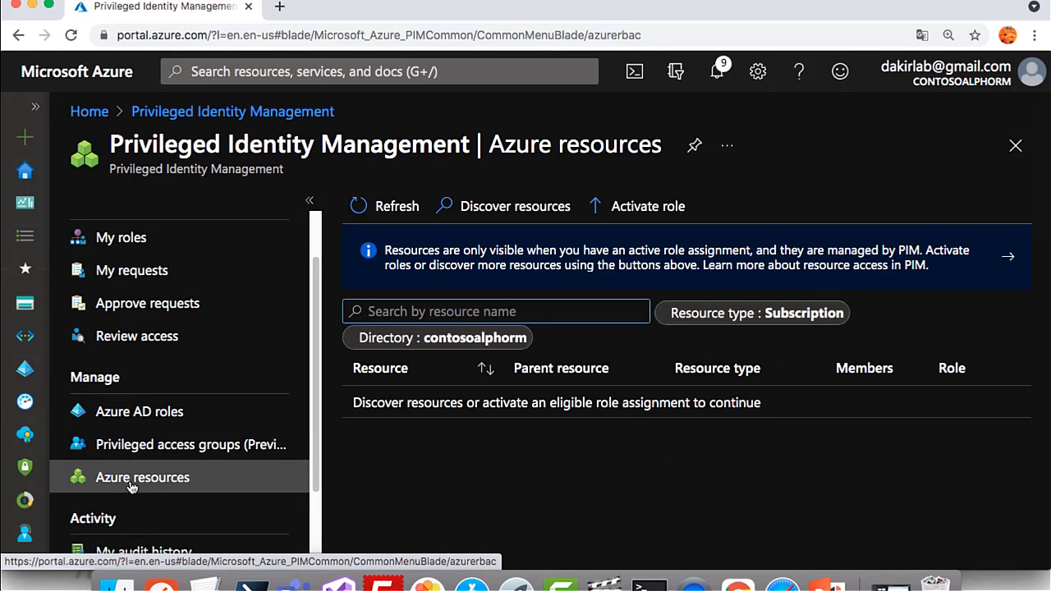
# Discover unmanaged Azure resources, onboard the SID-SANDBOX subscription for PIM management, and refresh the discovery list.
pyautogui.click(516, 208)
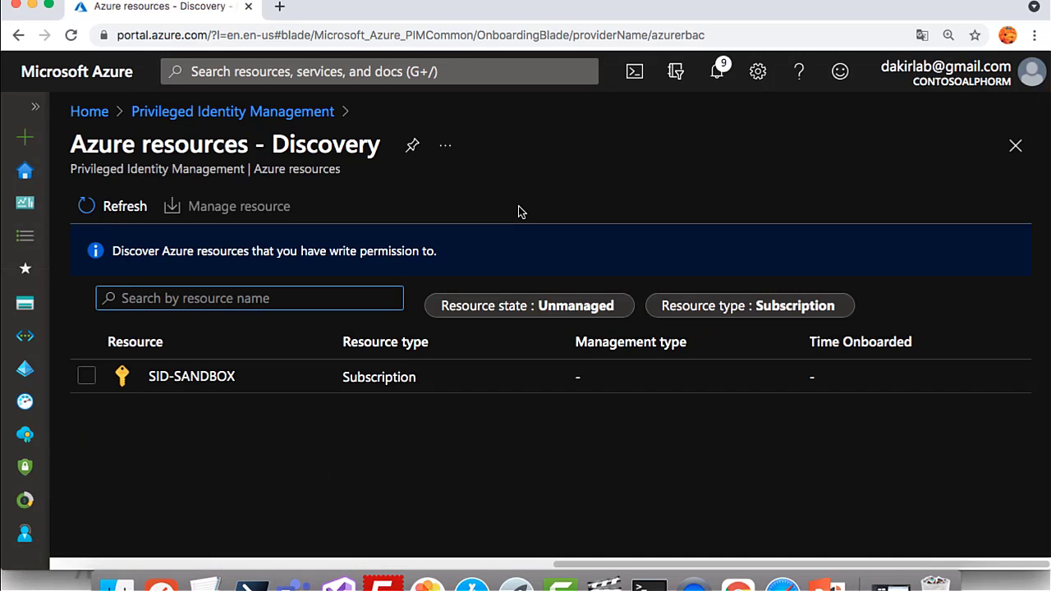
pyautogui.click(86, 377)
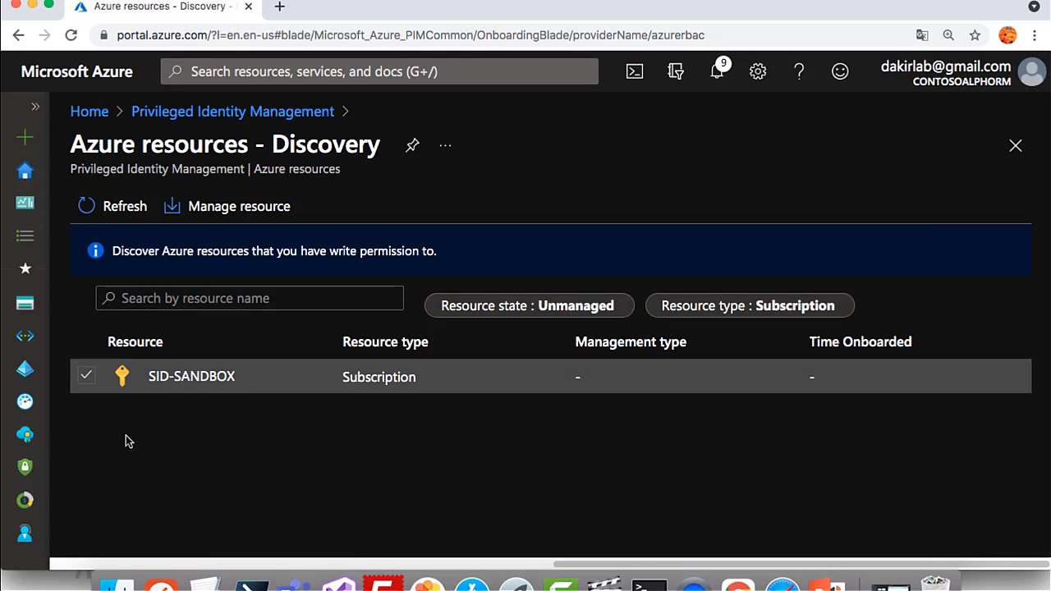
pyautogui.click(221, 212)
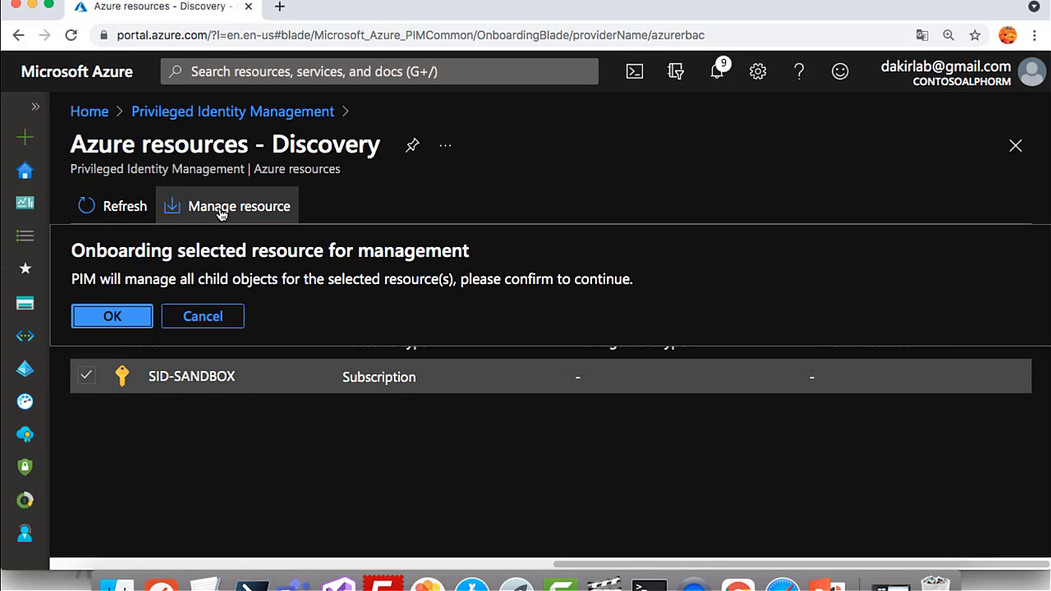
pyautogui.click(112, 320)
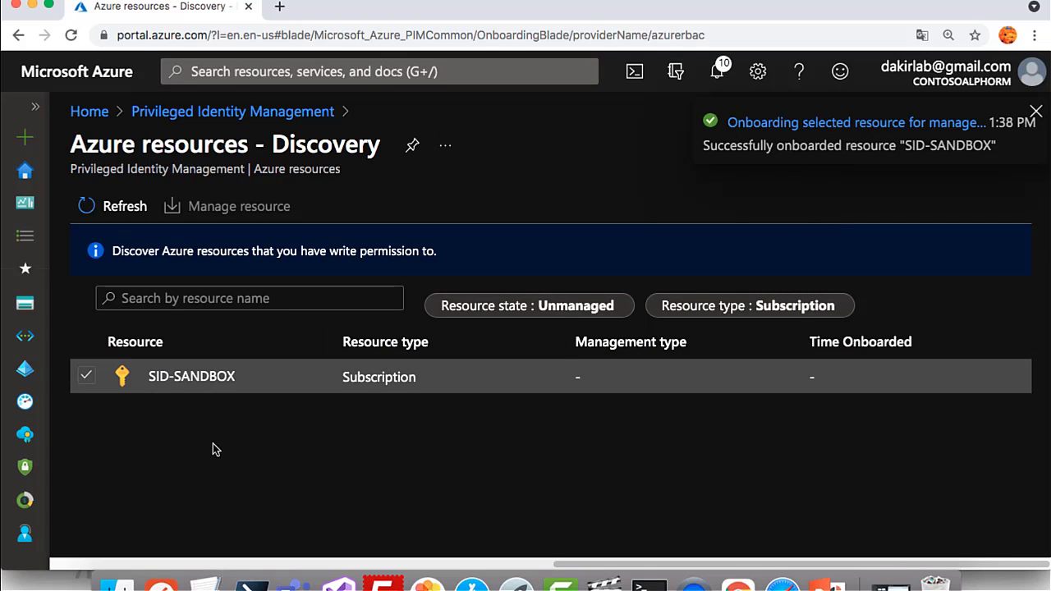
pyautogui.click(113, 207)
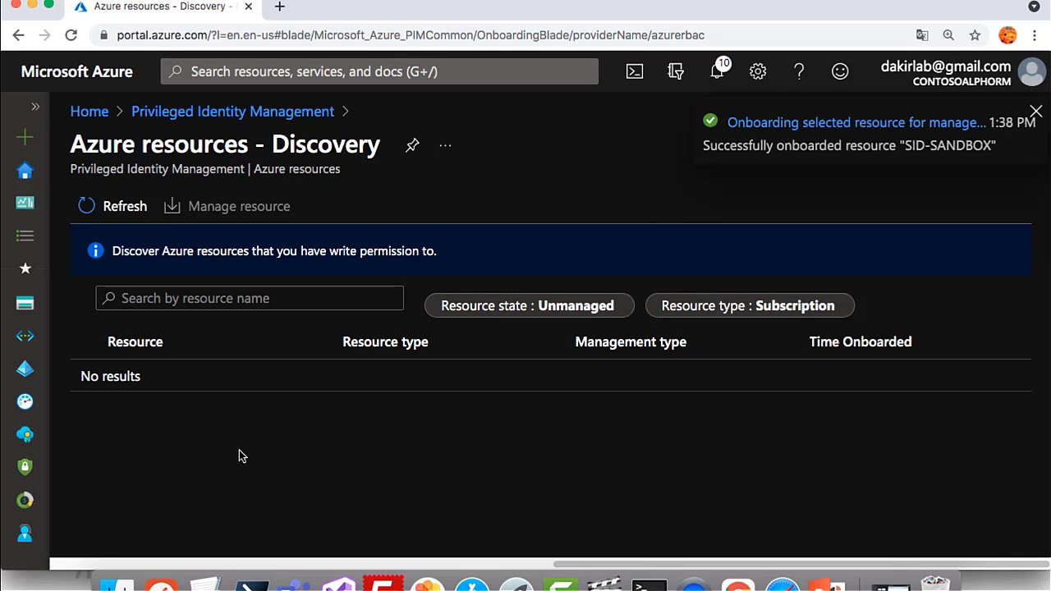
# Return to the managed Azure resources and open the roles of the SID-SANDBOX subscription.
pyautogui.click(242, 121)
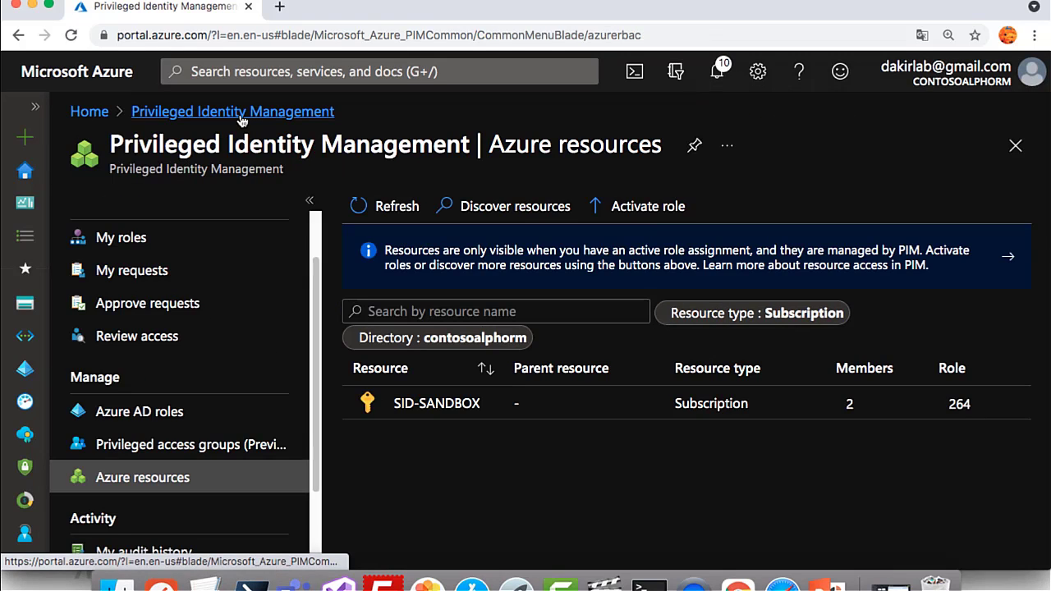
pyautogui.click(457, 404)
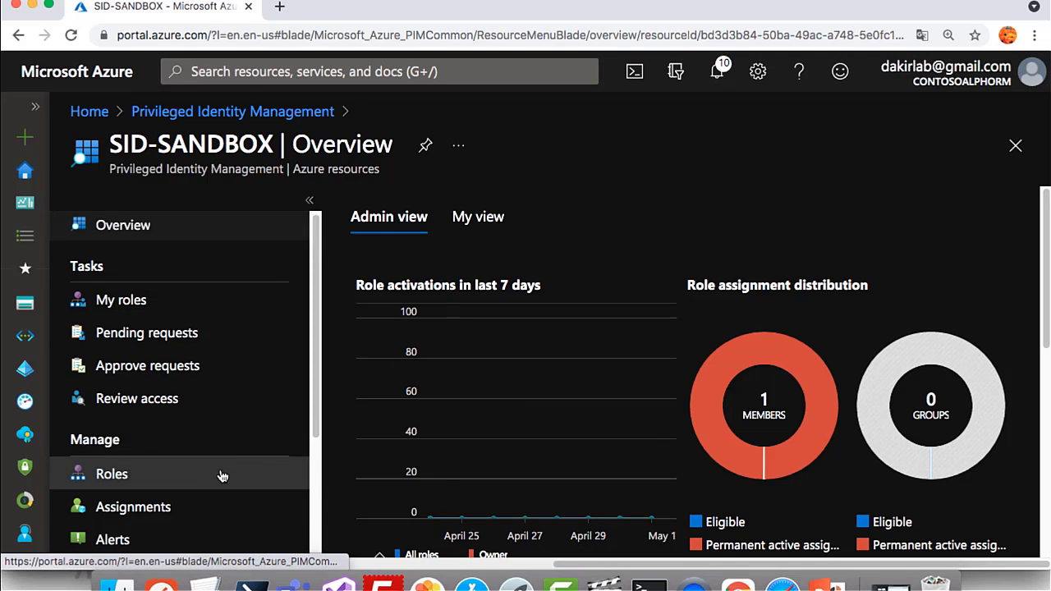
pyautogui.scroll(-2, 174, 433)
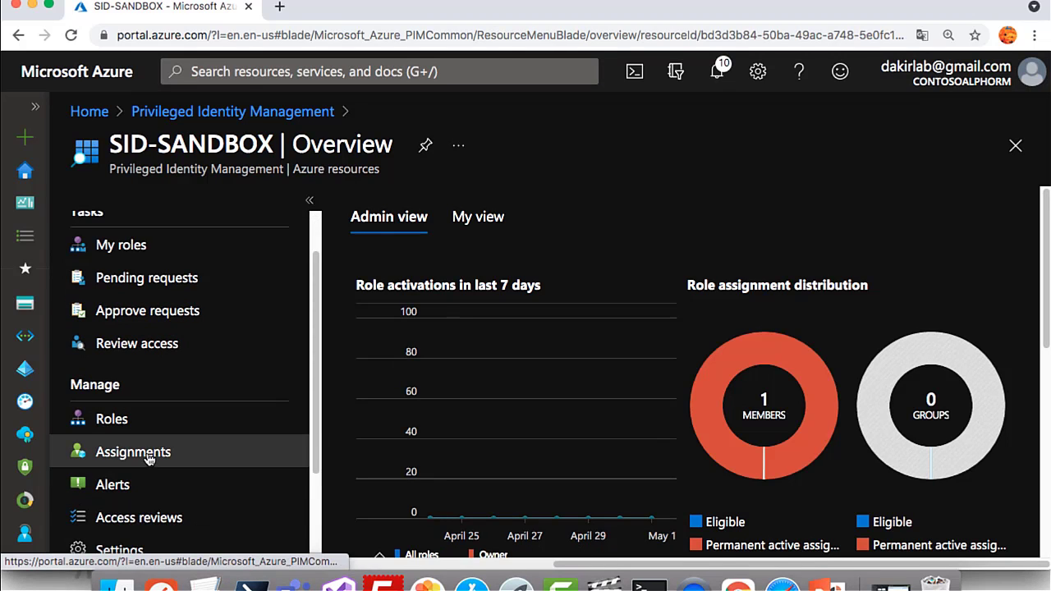
pyautogui.click(113, 421)
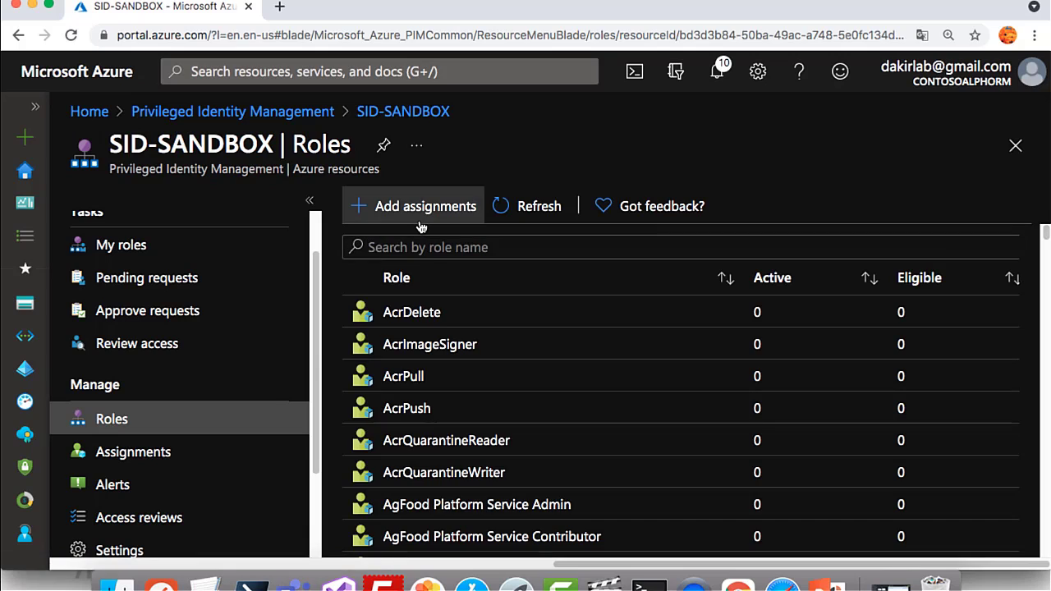
# Start a new role assignment on SID-SANDBOX and choose the Owner role.
pyautogui.click(364, 209)
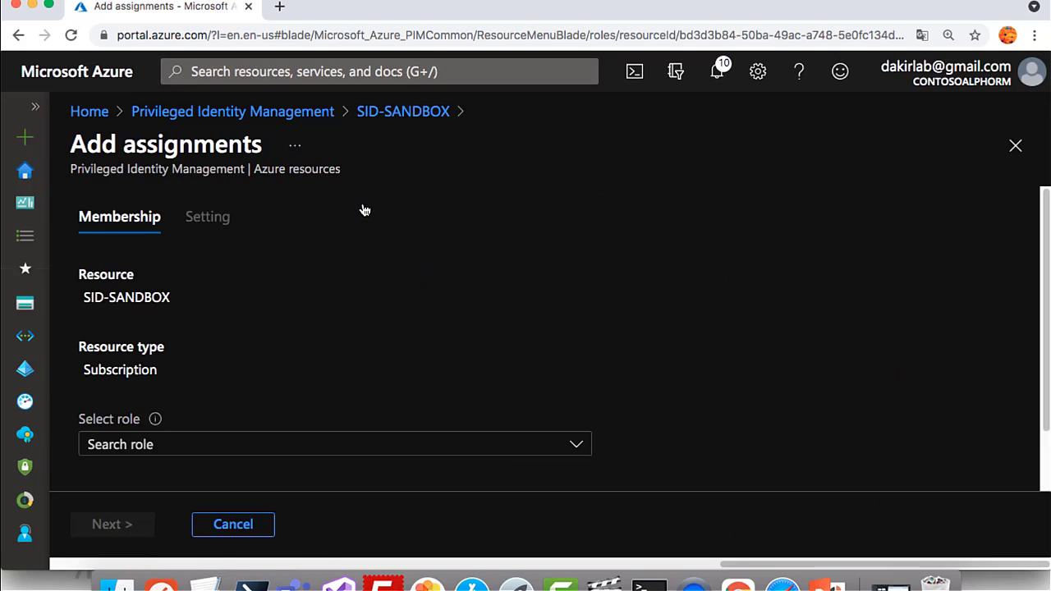
pyautogui.click(319, 452)
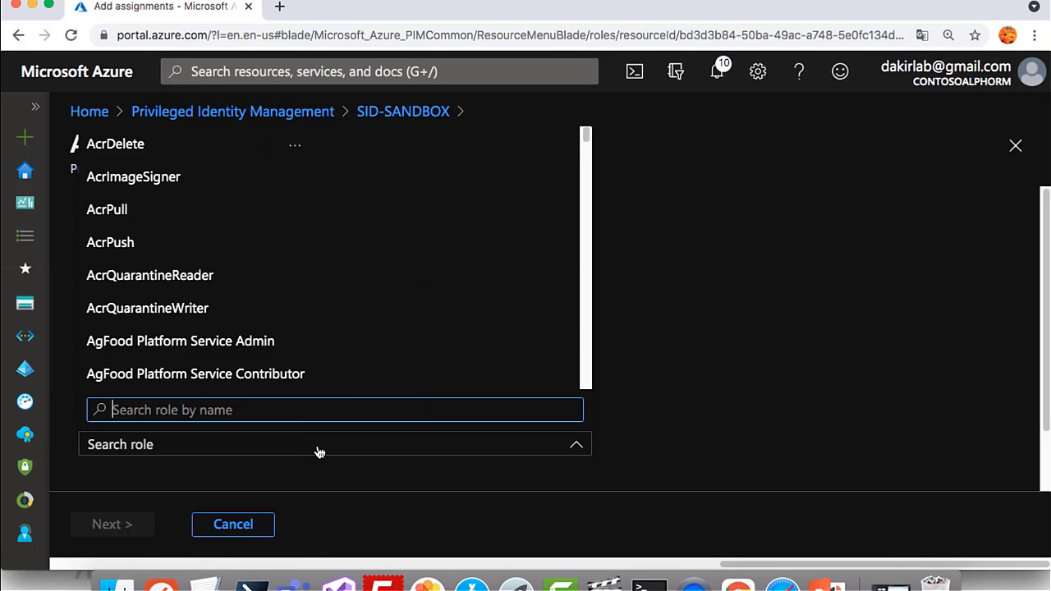
pyautogui.write('ow')
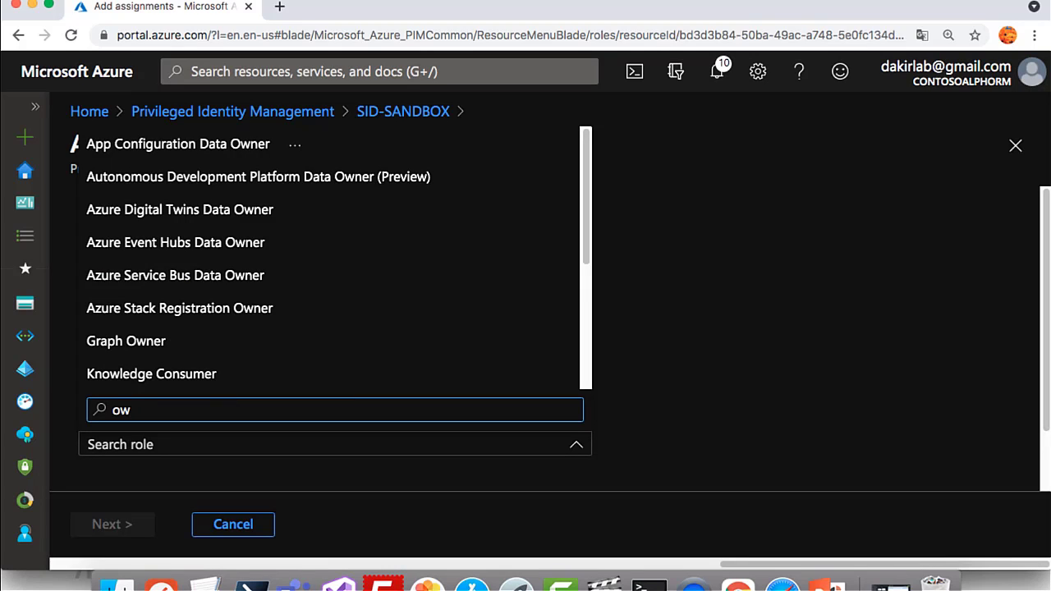
pyautogui.write('ner')
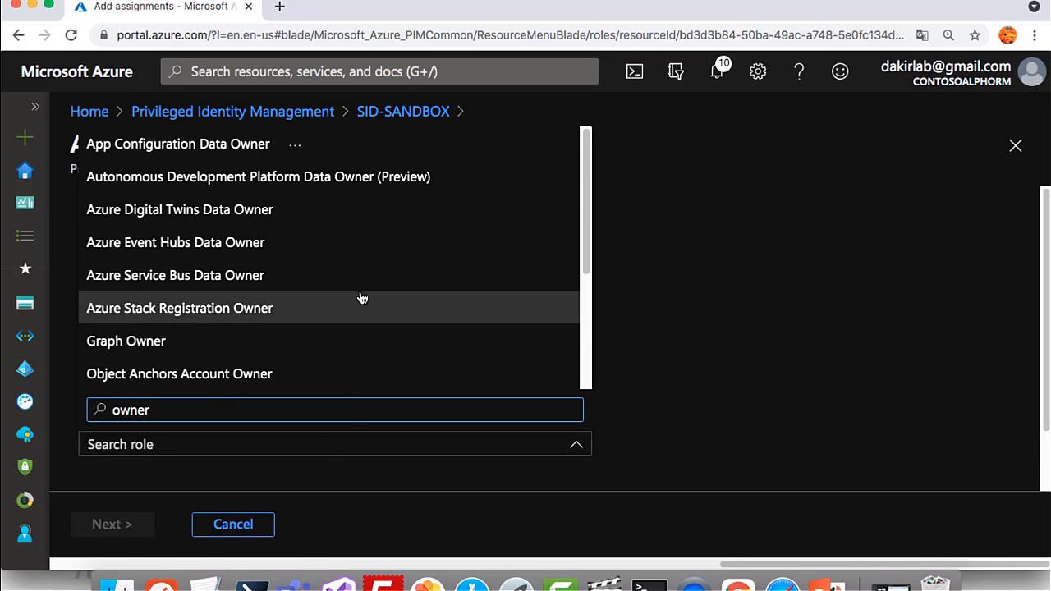
pyautogui.scroll(-3, 358, 298)
pyautogui.scroll(2, 250, 279)
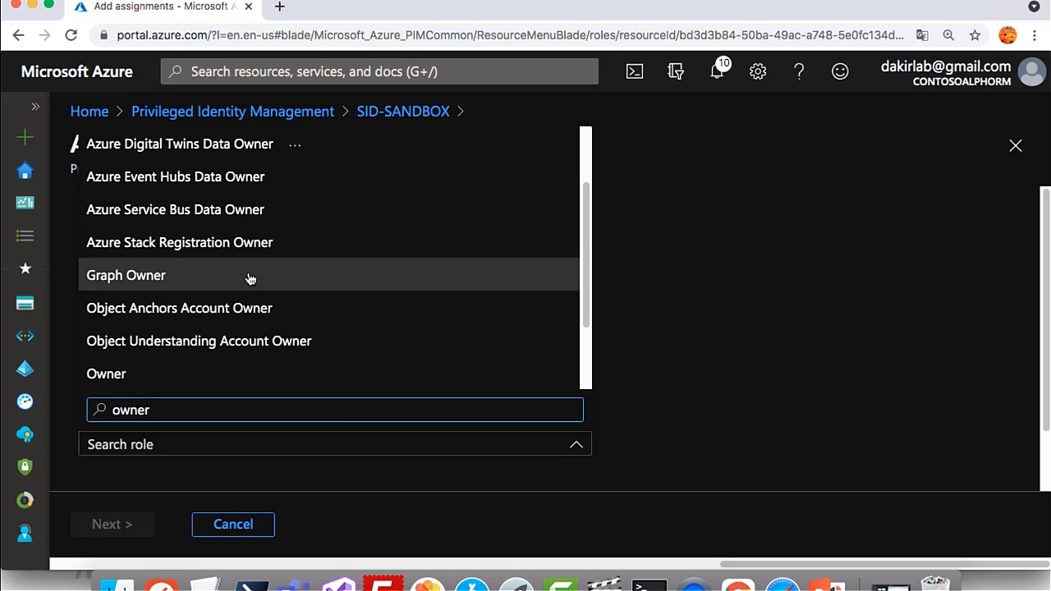
pyautogui.click(156, 386)
pyautogui.scroll(-2, 214, 411)
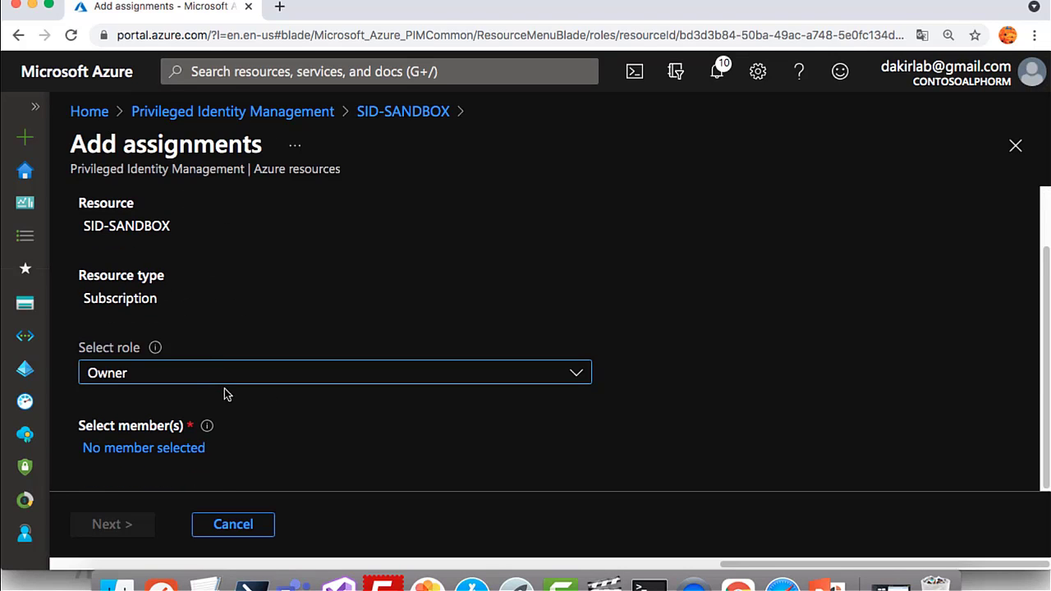
# Select user1 as the member and assign the Owner role as Eligible, keeping the default start and end dates.
pyautogui.click(164, 449)
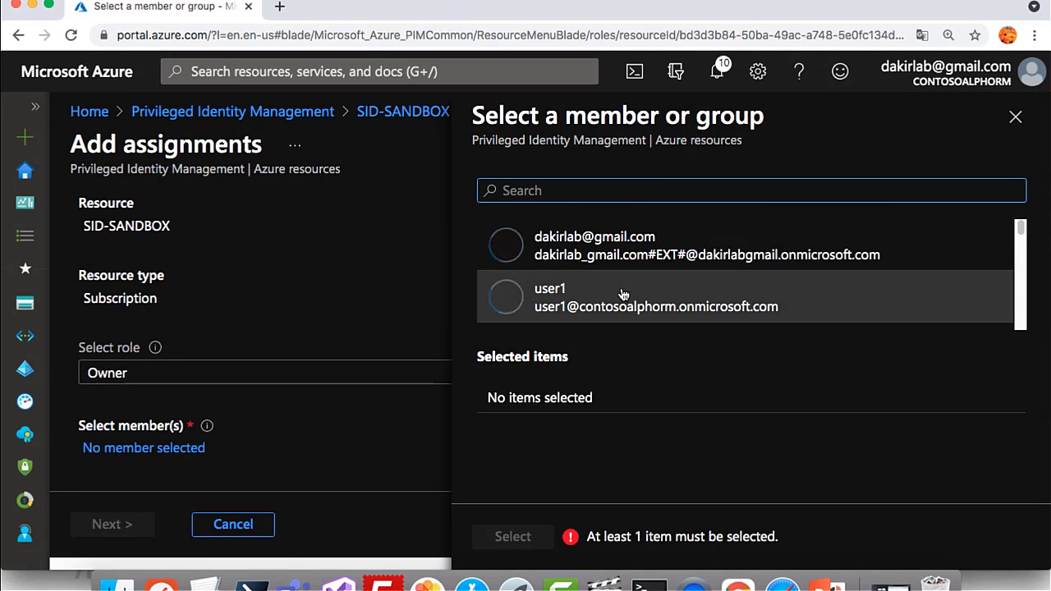
pyautogui.click(617, 305)
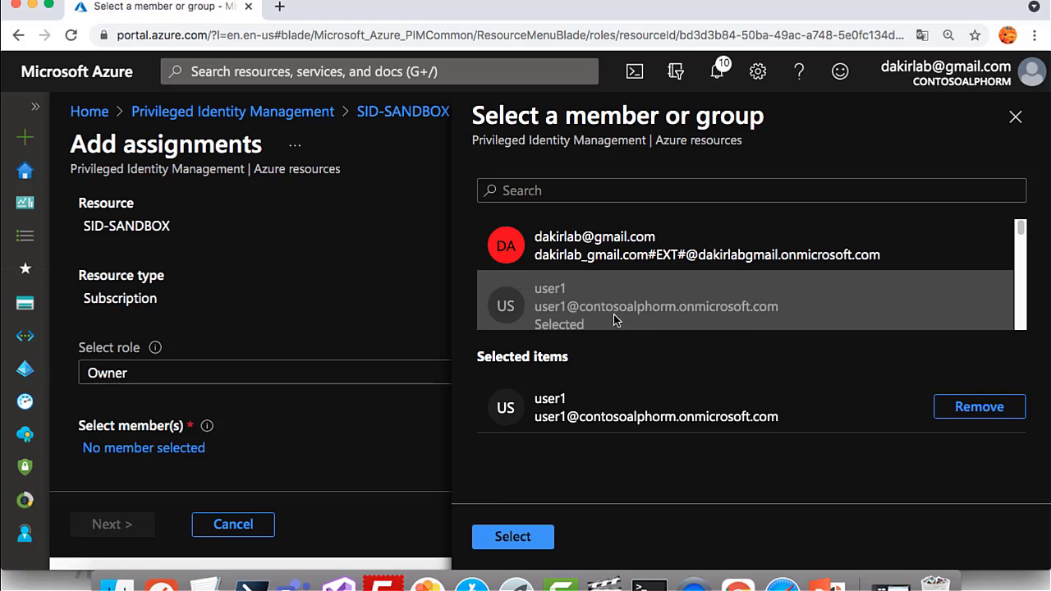
pyautogui.click(527, 538)
pyautogui.scroll(-3, 366, 465)
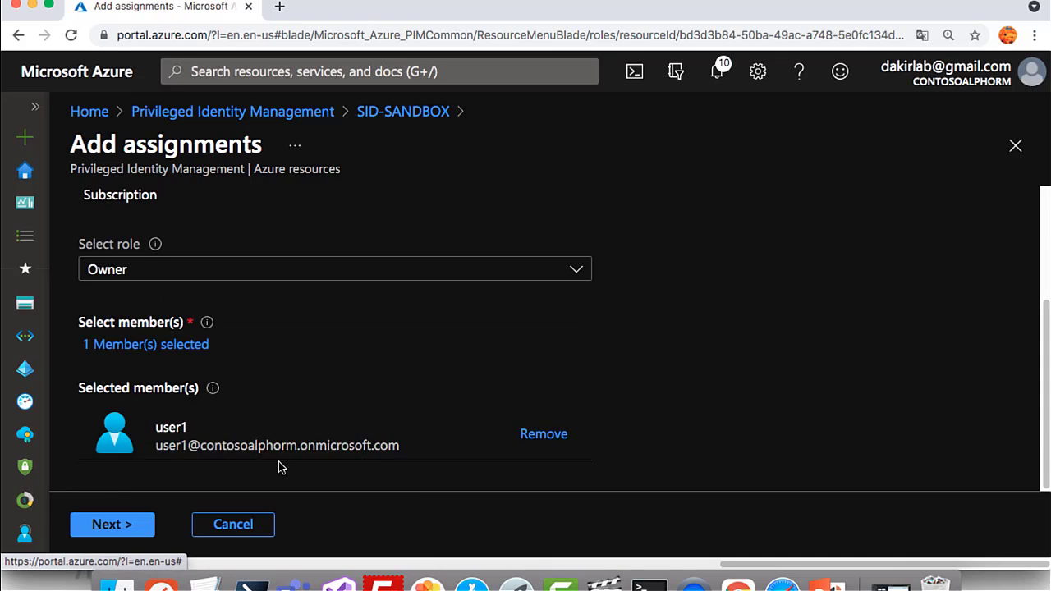
pyautogui.click(113, 525)
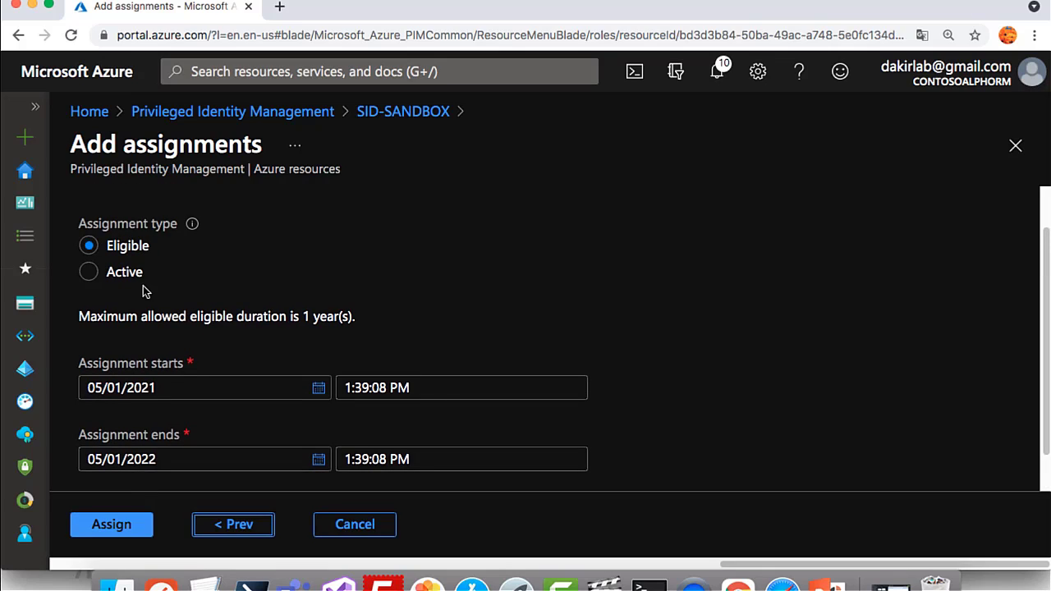
pyautogui.scroll(-1, 156, 316)
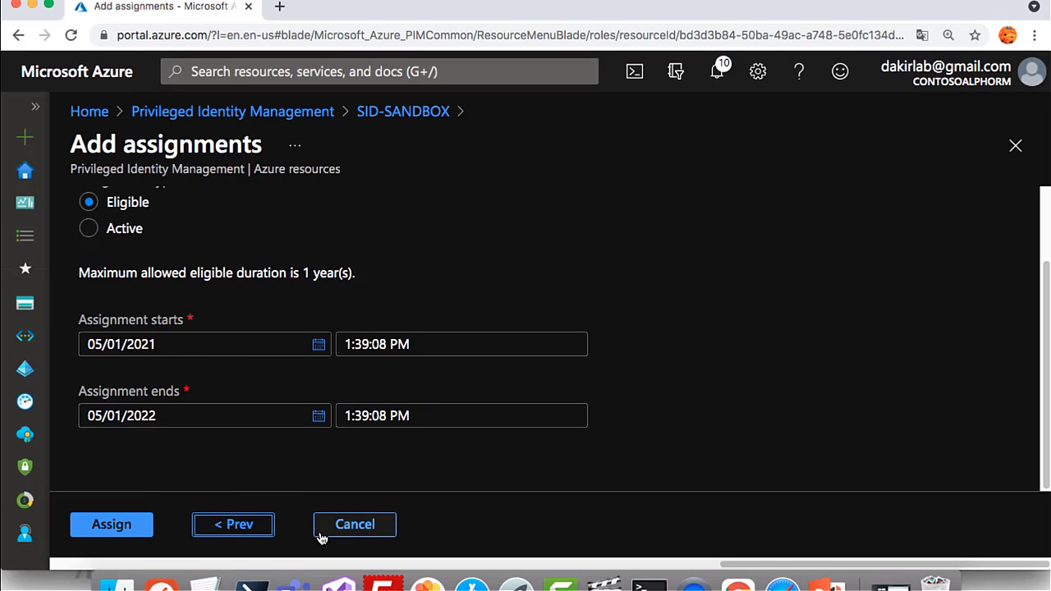
pyautogui.click(111, 525)
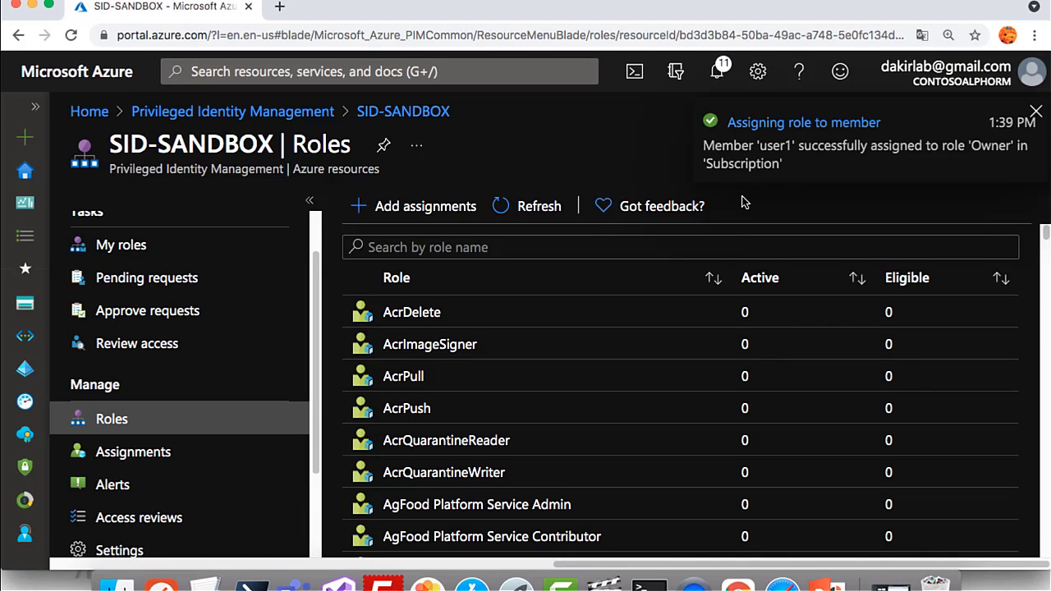
# Switch back to user1's session in Safari and check whether any subscription resources are accessible before activation.
pyautogui.click(782, 583)
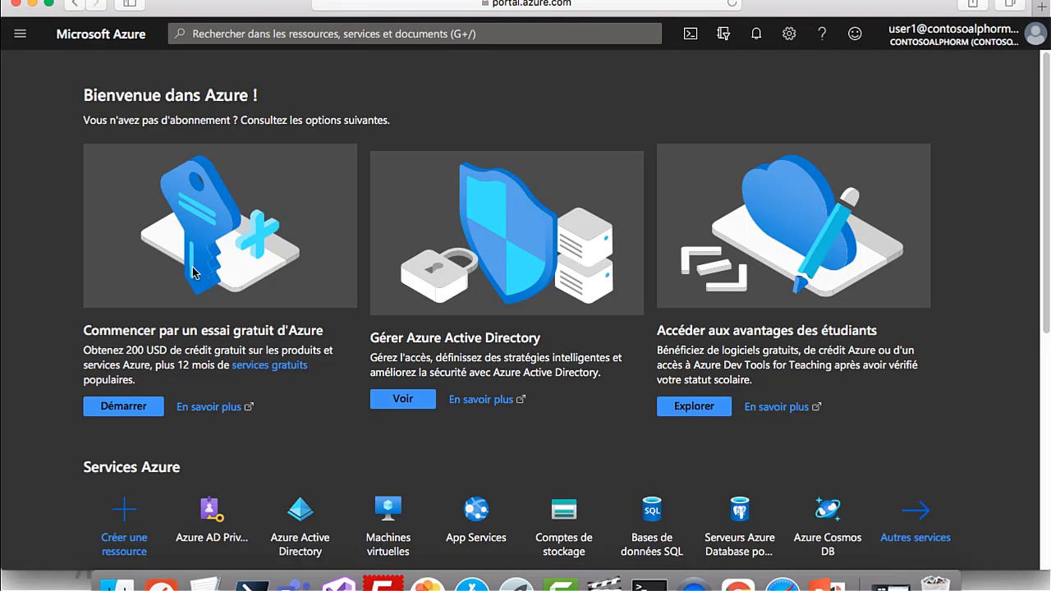
pyautogui.click(20, 33)
pyautogui.click(59, 205)
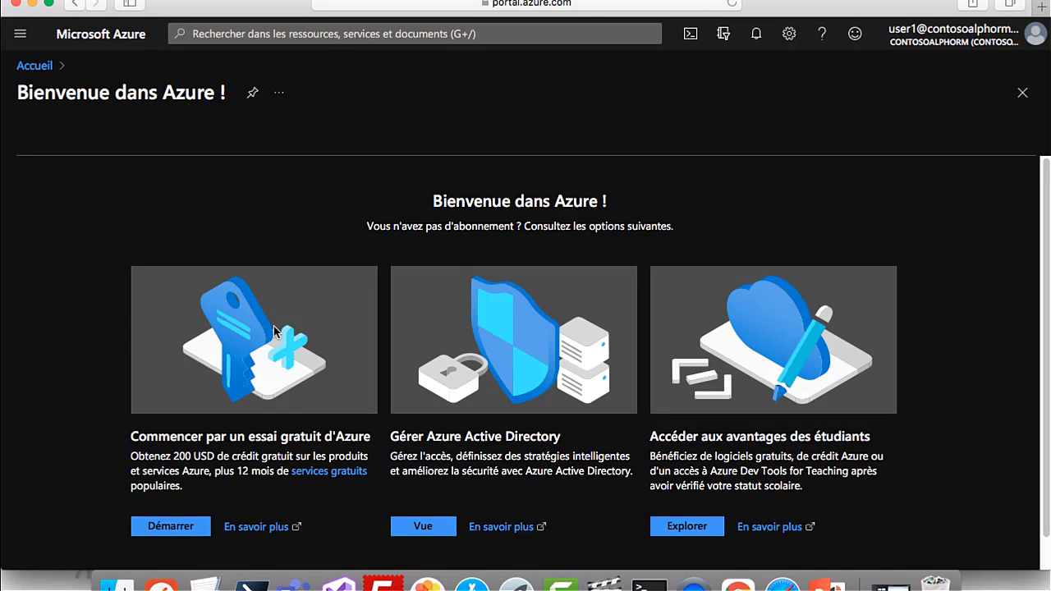
# Open Privileged Identity Management in user1's session and display the user's own eligible Azure resource roles.
pyautogui.click(308, 37)
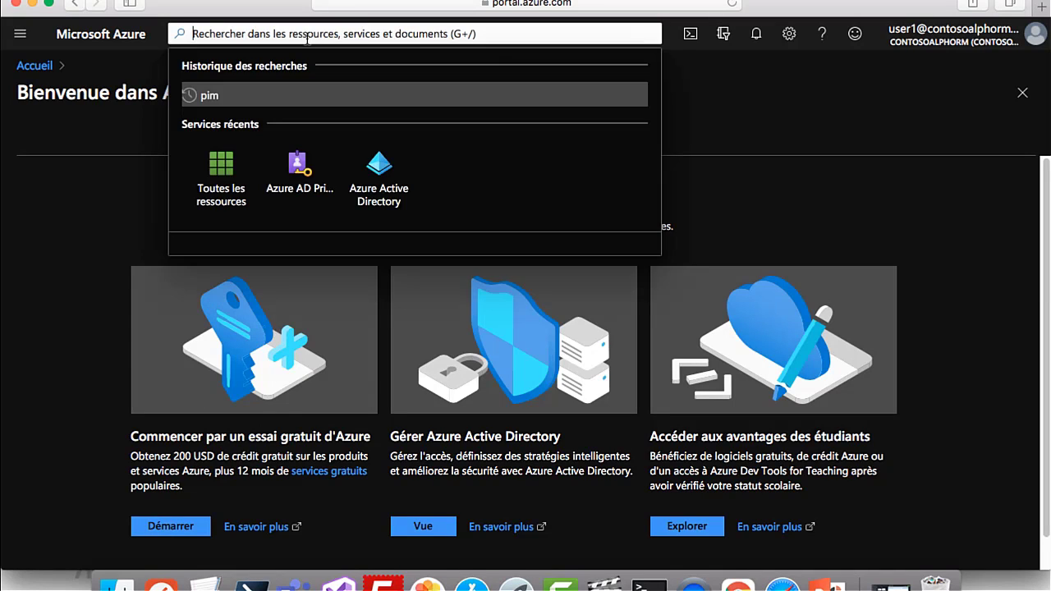
pyautogui.click(299, 176)
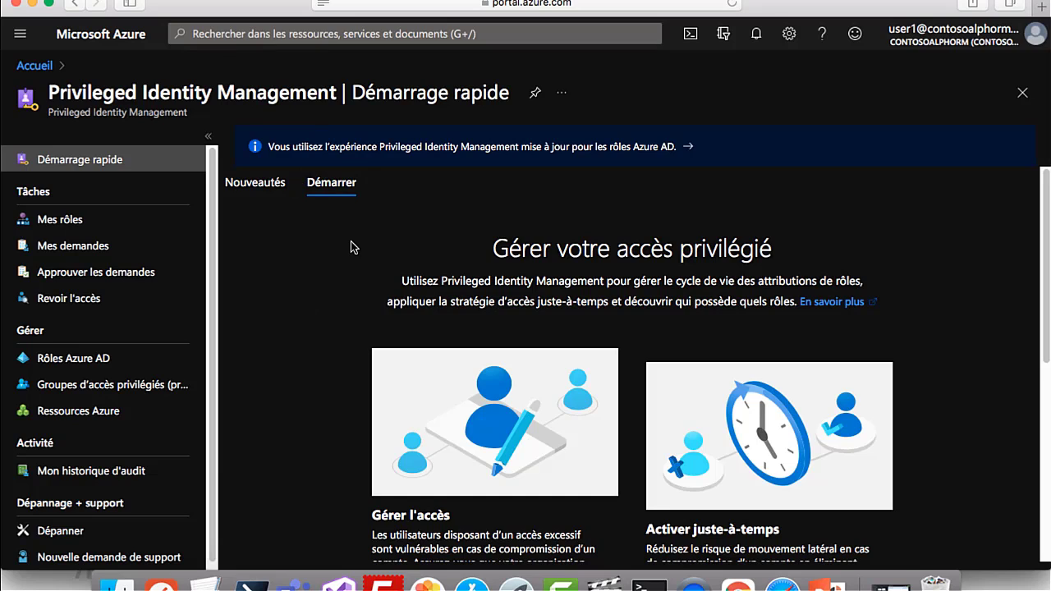
pyautogui.click(69, 220)
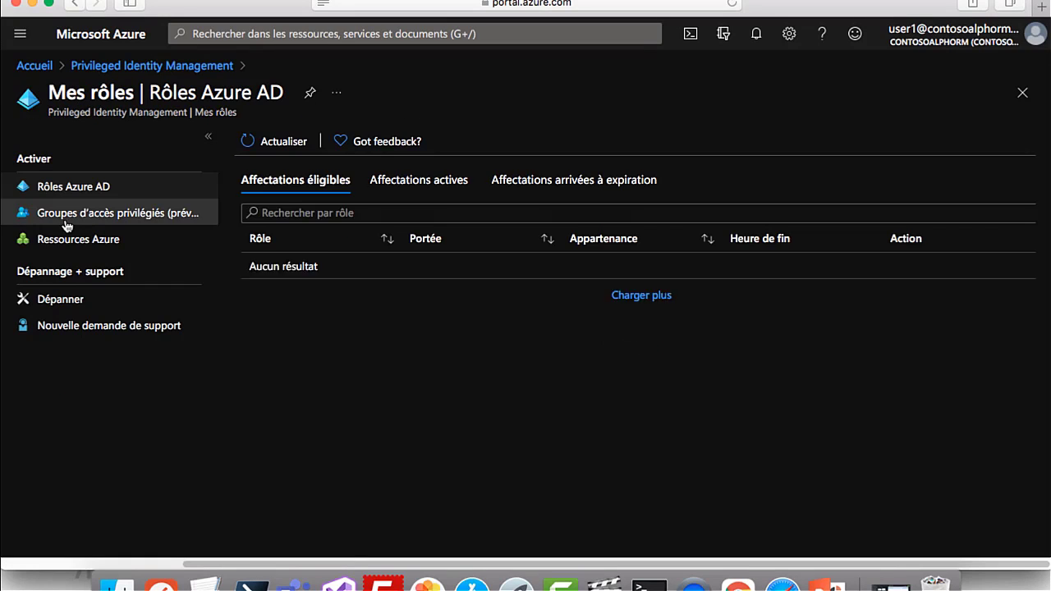
pyautogui.click(69, 240)
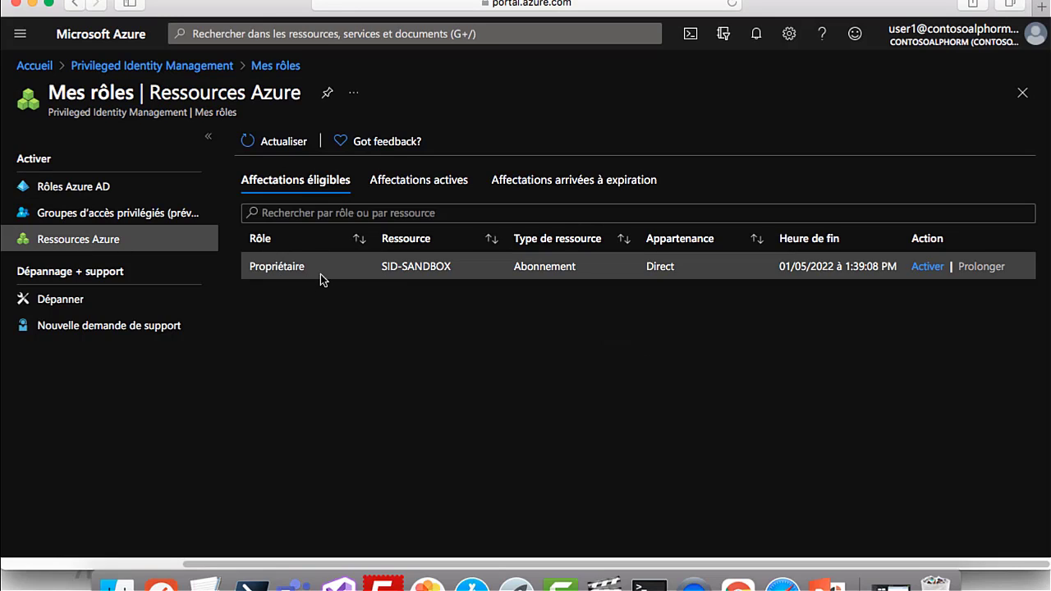
# Activate the eligible Owner role on SID-SANDBOX for the default 8 hours with the reason "besoin owner pour creer une ressouce VM".
pyautogui.click(933, 269)
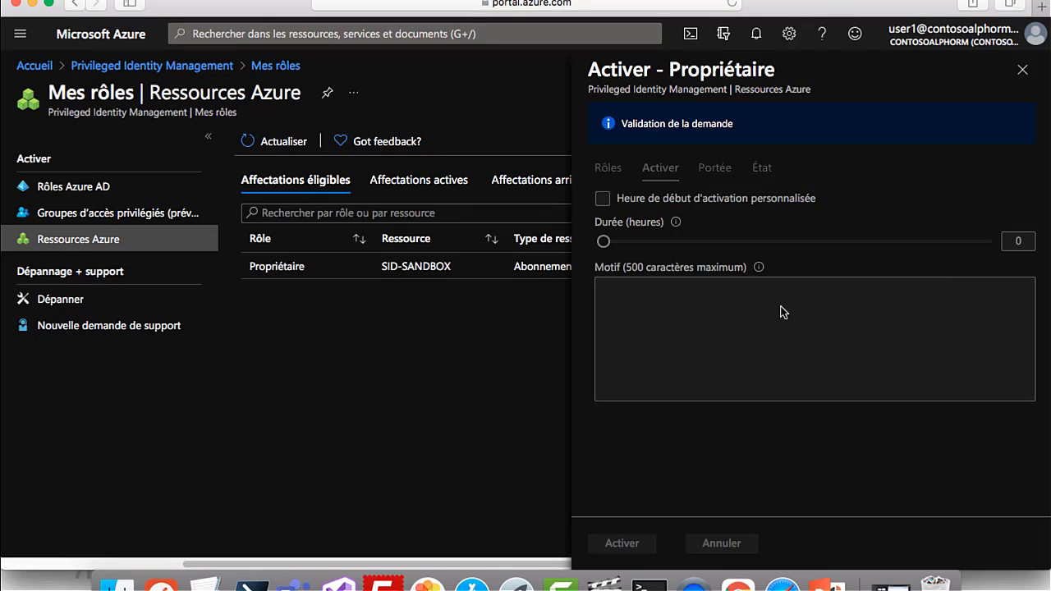
pyautogui.click(666, 268)
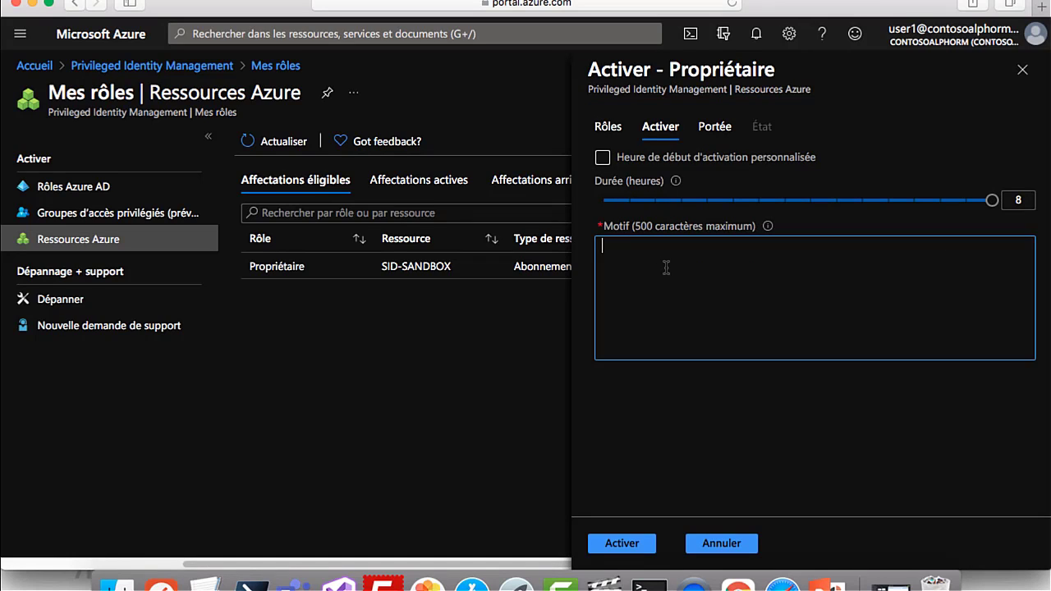
pyautogui.write('besoin owner ')
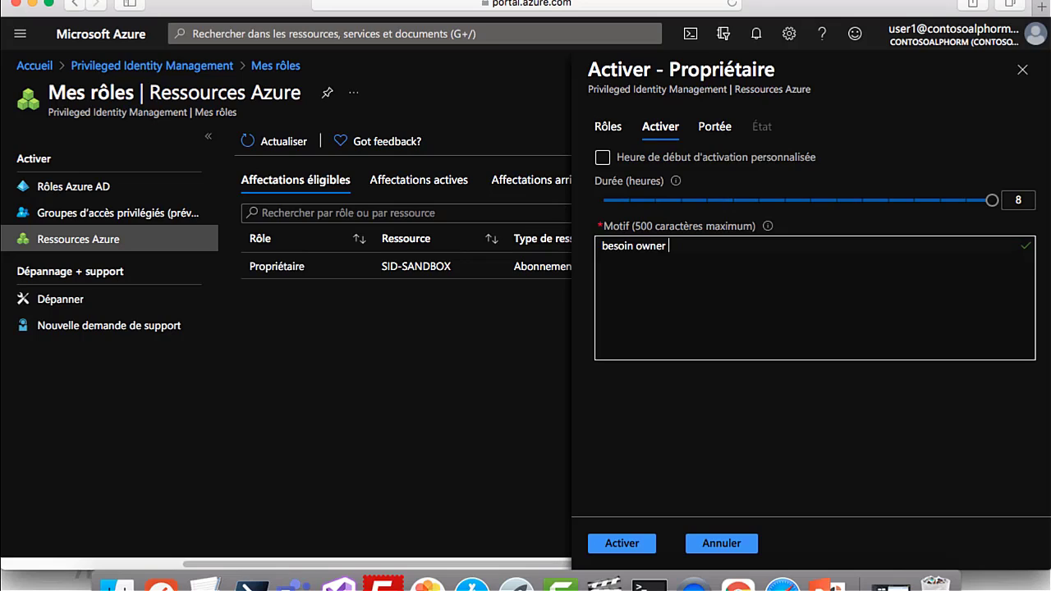
pyautogui.write('pour creer une ressouv')
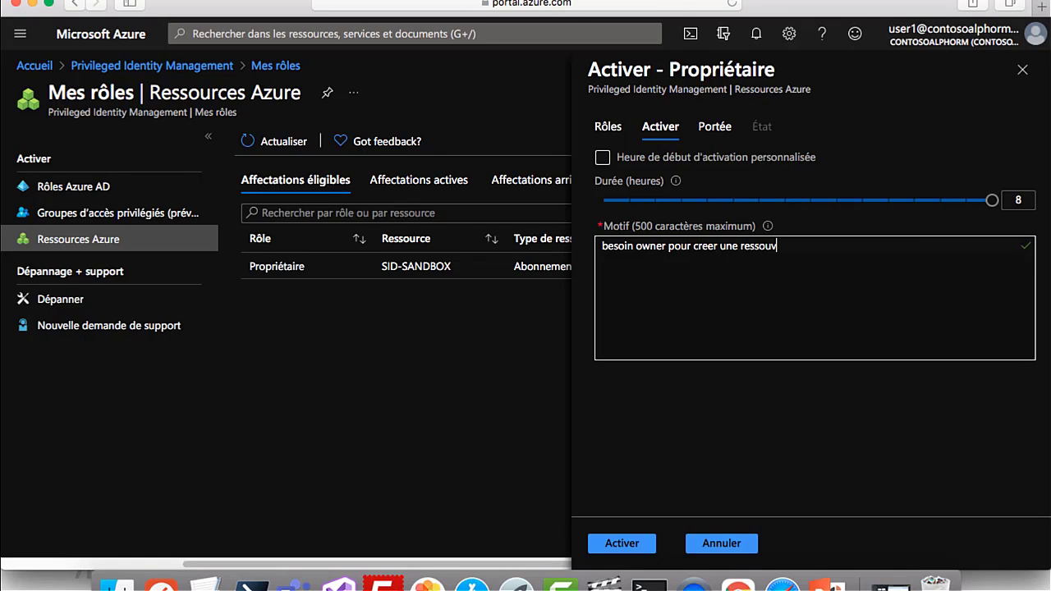
pyautogui.press('BackSpace')
pyautogui.write('ce VM')
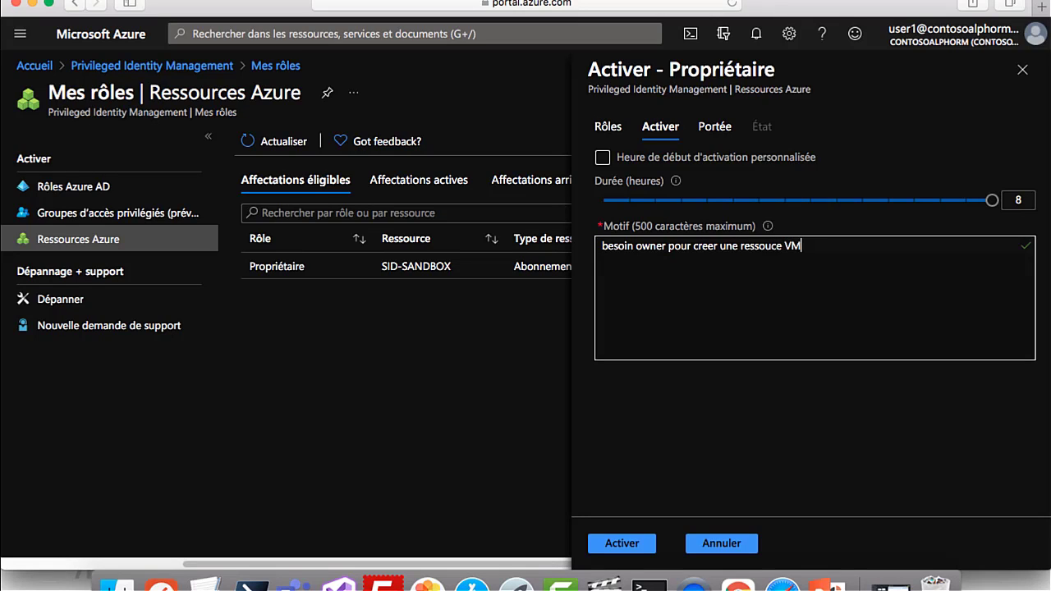
pyautogui.click(635, 552)
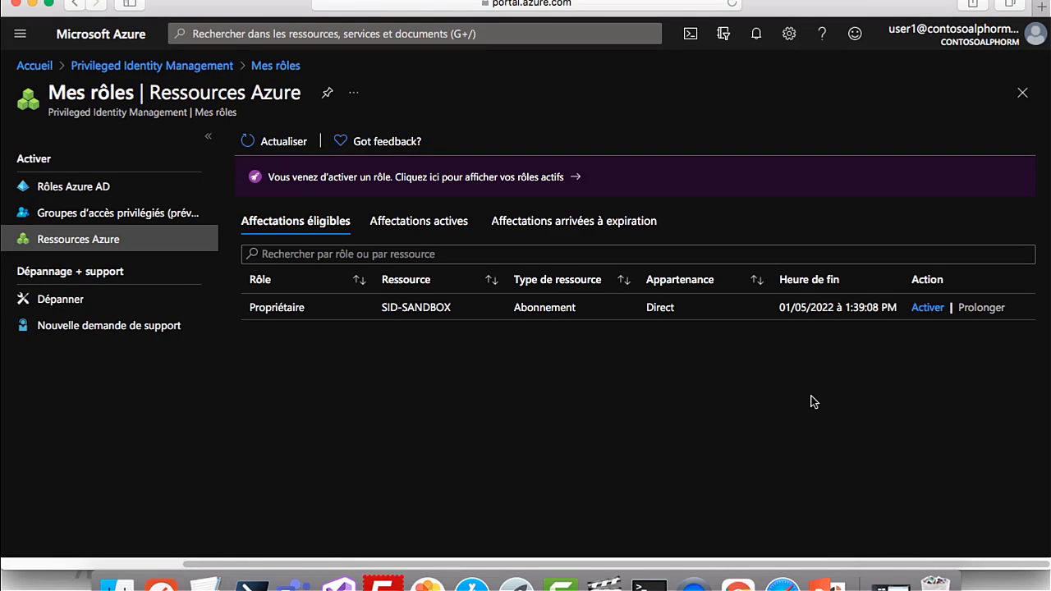
# Check user1's active Azure resource assignments and the list of all resources accessible from the portal home.
pyautogui.click(457, 222)
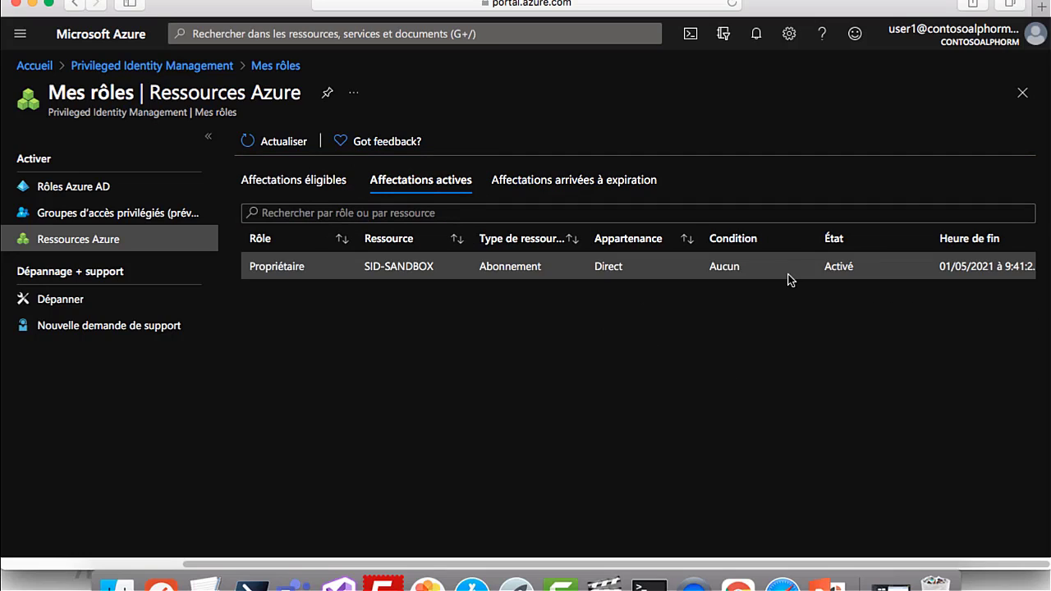
pyautogui.click(44, 66)
pyautogui.click(299, 123)
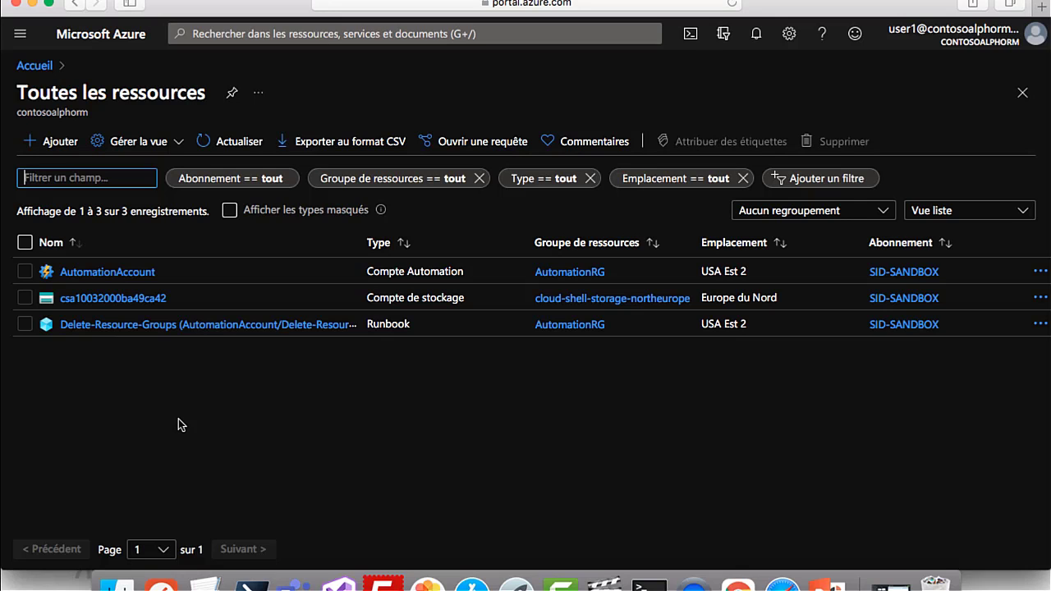
# Examine the role assignments in the access control (IAM) of the AutomationAccount resource.
pyautogui.click(94, 273)
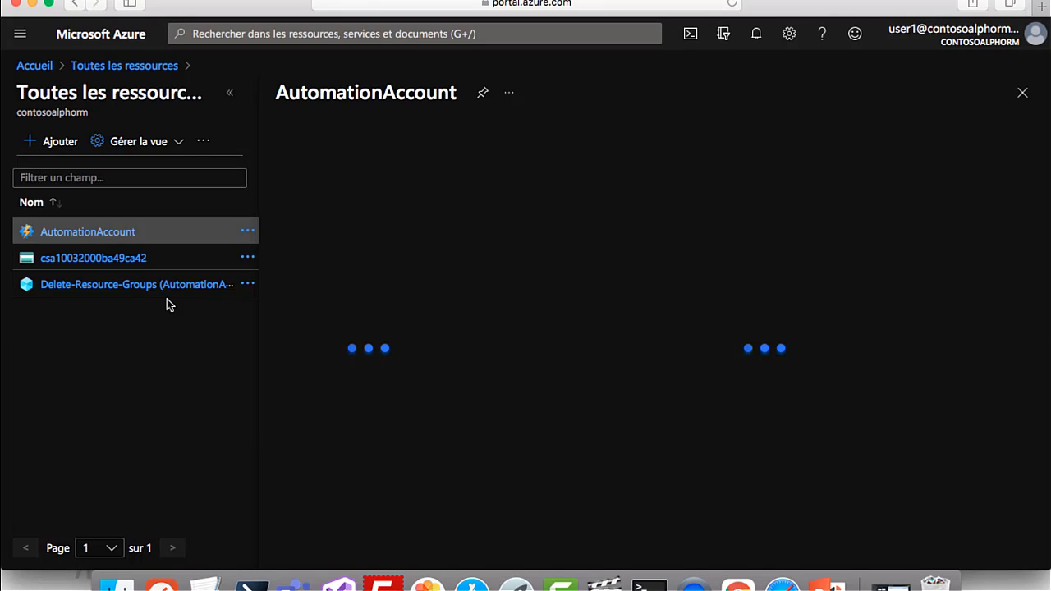
pyautogui.click(339, 226)
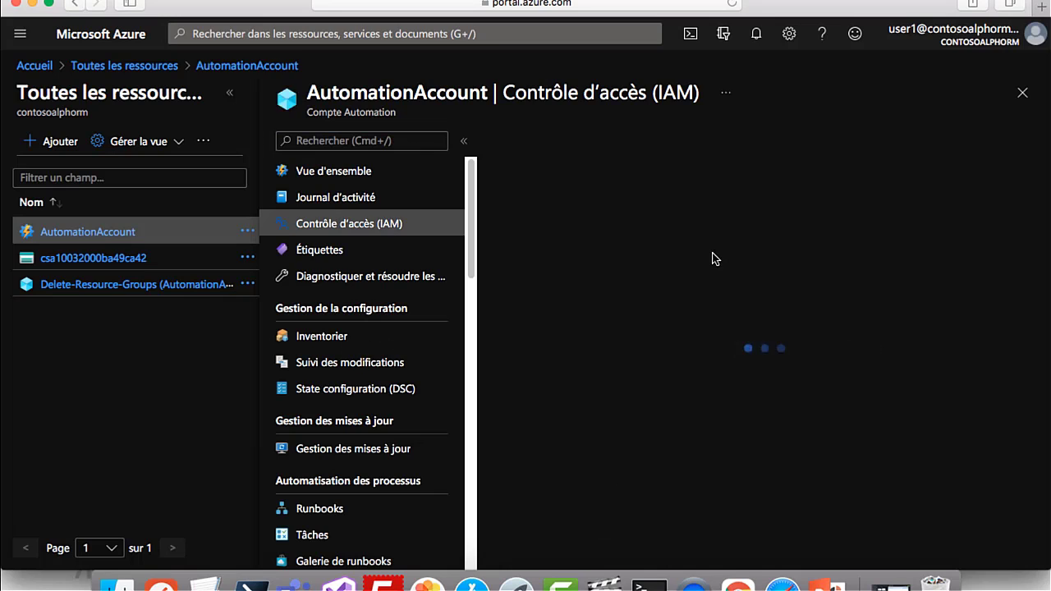
pyautogui.click(656, 188)
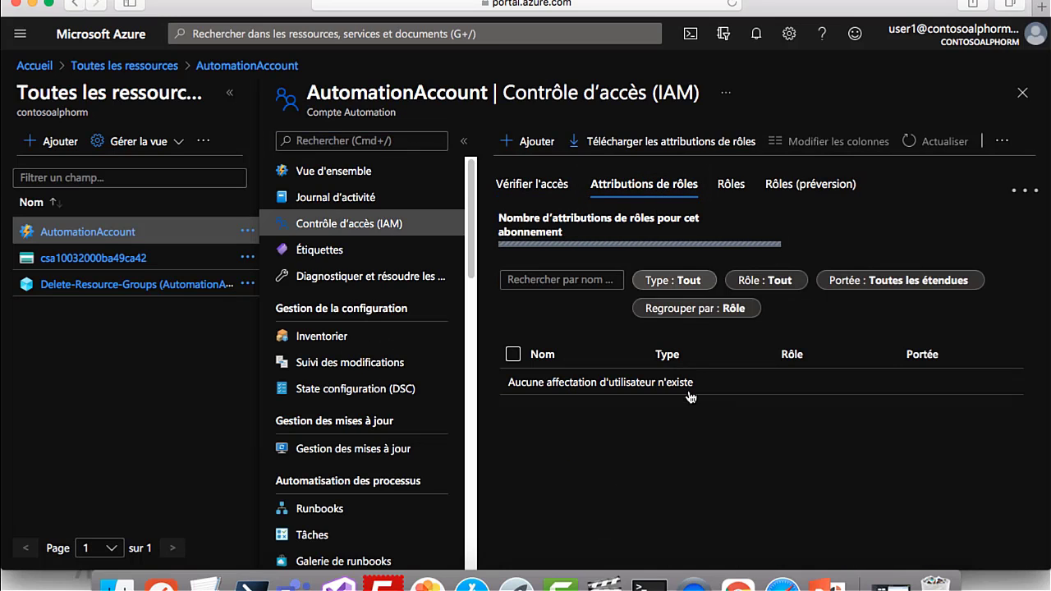
pyautogui.scroll(-1, 696, 419)
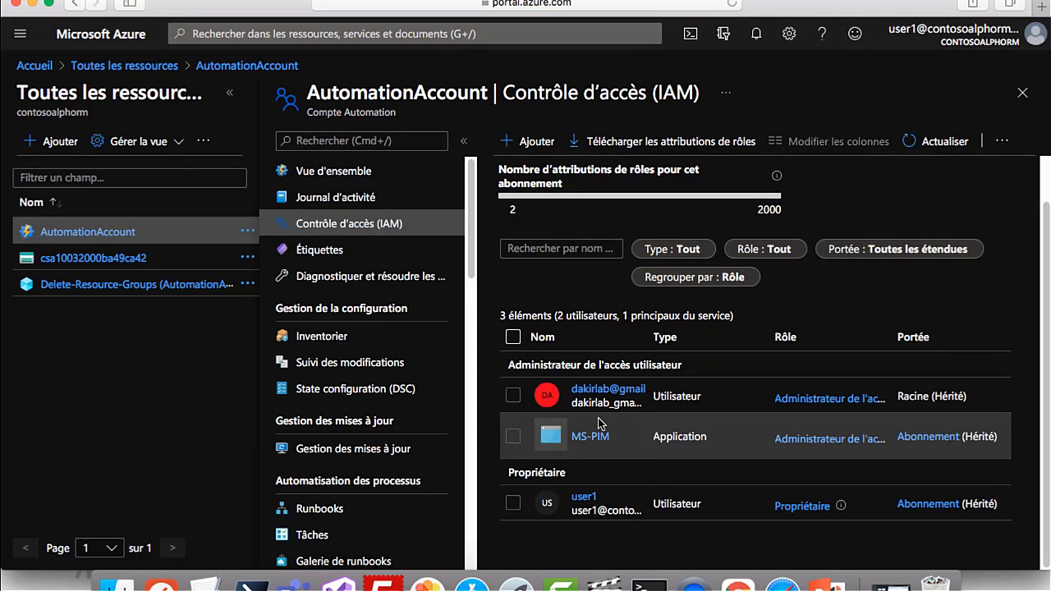
# Return to Privileged Identity Management and display user1's active Azure resource role assignments.
pyautogui.click(400, 33)
pyautogui.click(301, 169)
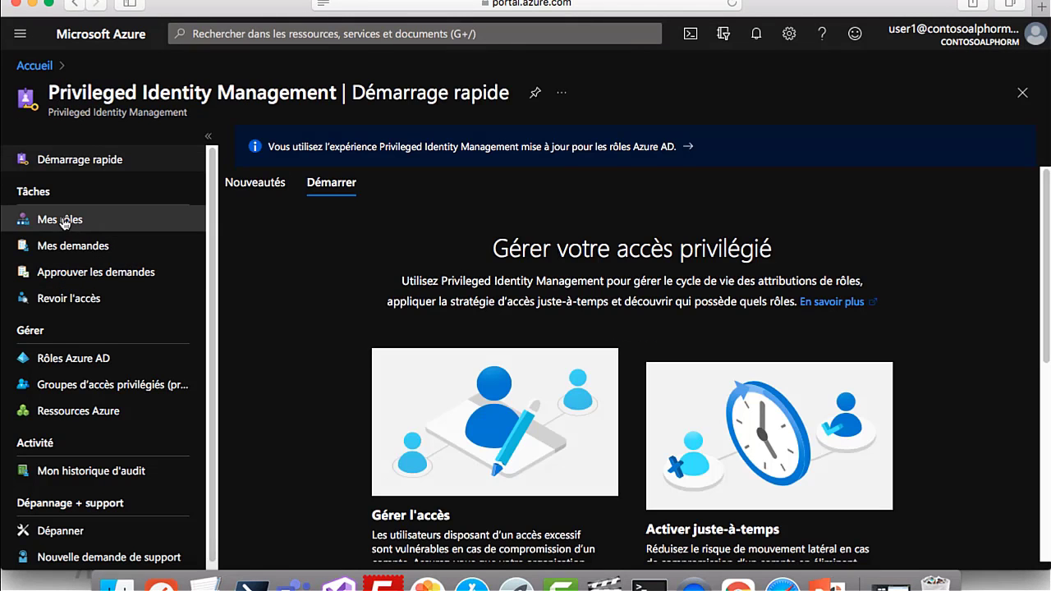
pyautogui.click(64, 221)
pyautogui.click(100, 242)
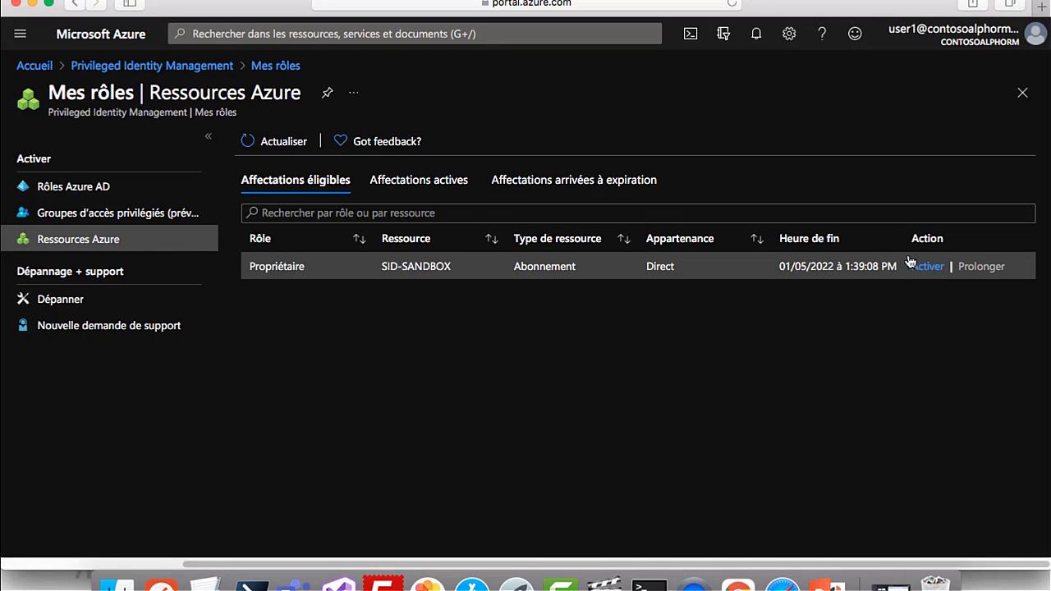
pyautogui.click(461, 187)
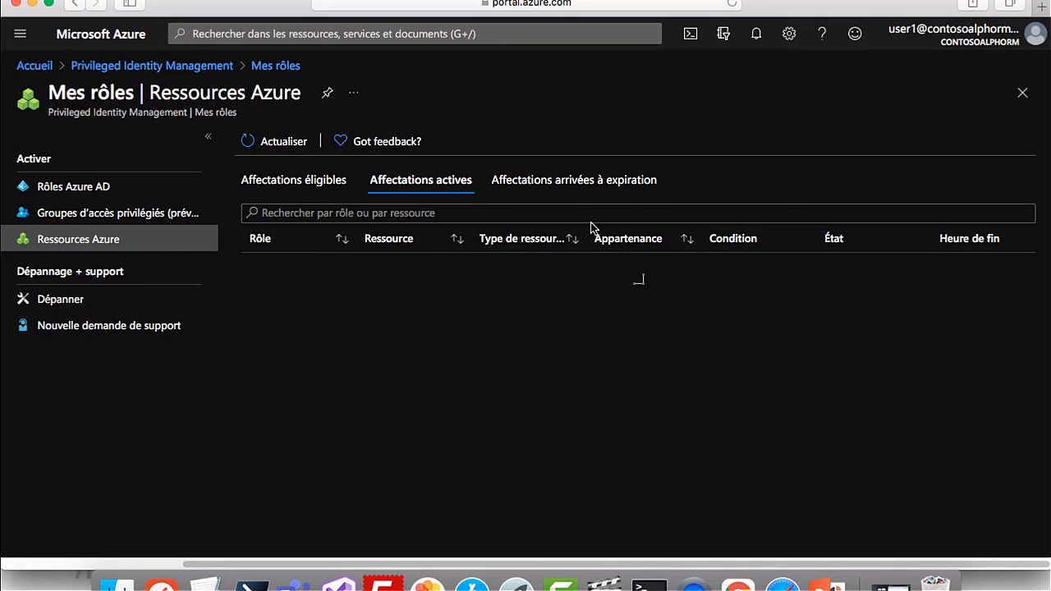
# Deactivate user1's active Owner role on the SID-SANDBOX subscription.
pyautogui.moveTo(876, 286); pyautogui.dragTo(977, 286)
pyautogui.click(943, 267)
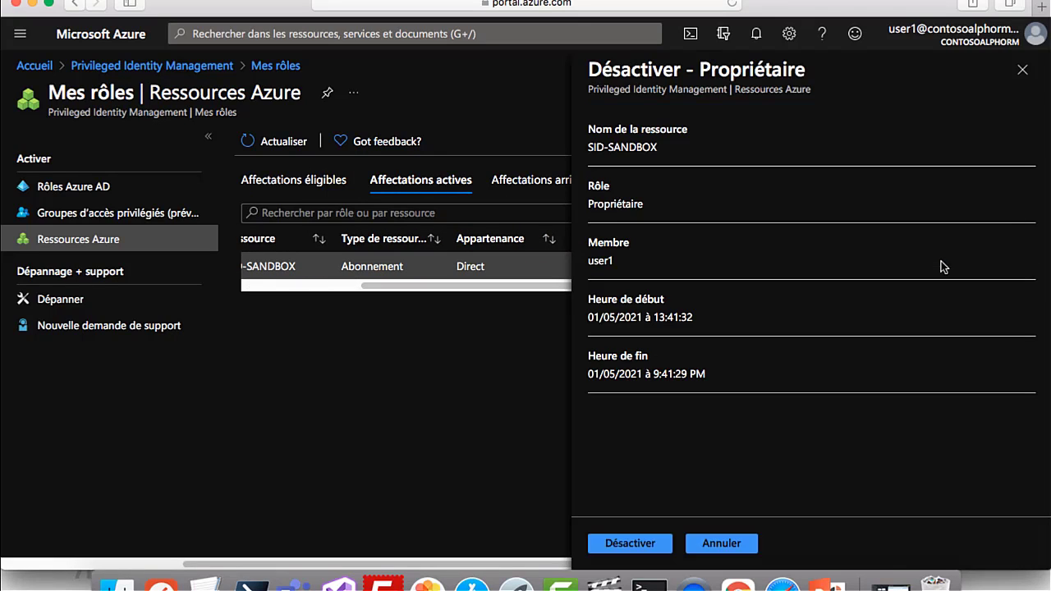
pyautogui.click(632, 544)
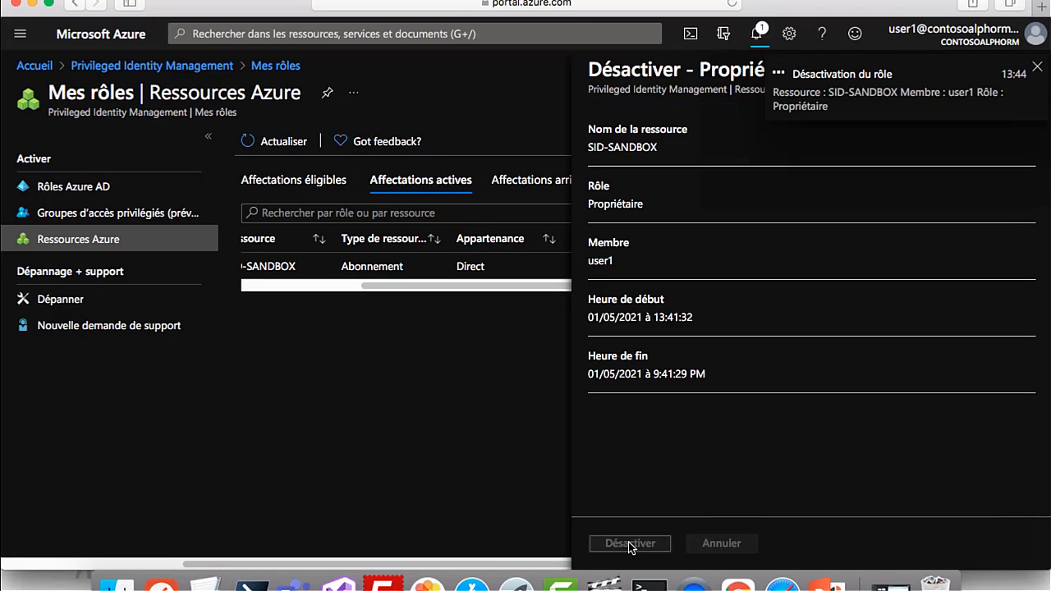